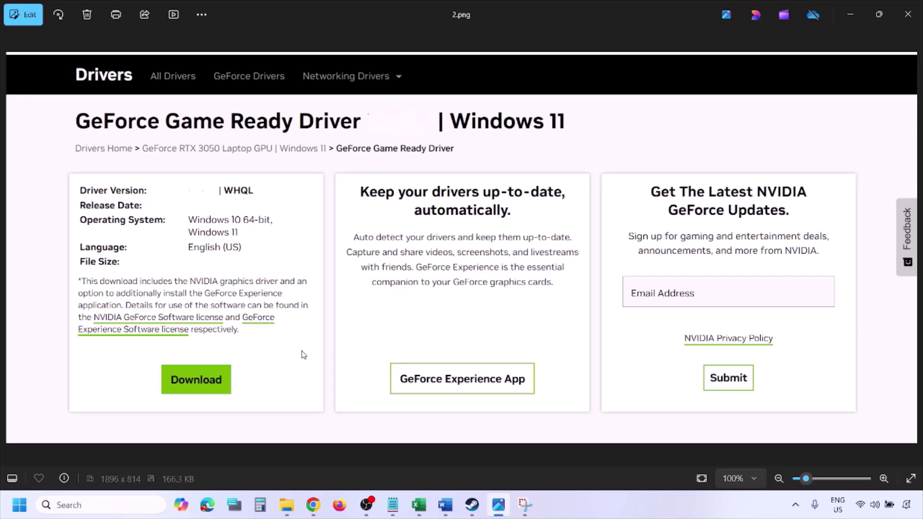
Review the NVIDIA driver screenshots from 2.png through 5.png, and bring up the computer's power options.
key(Right)
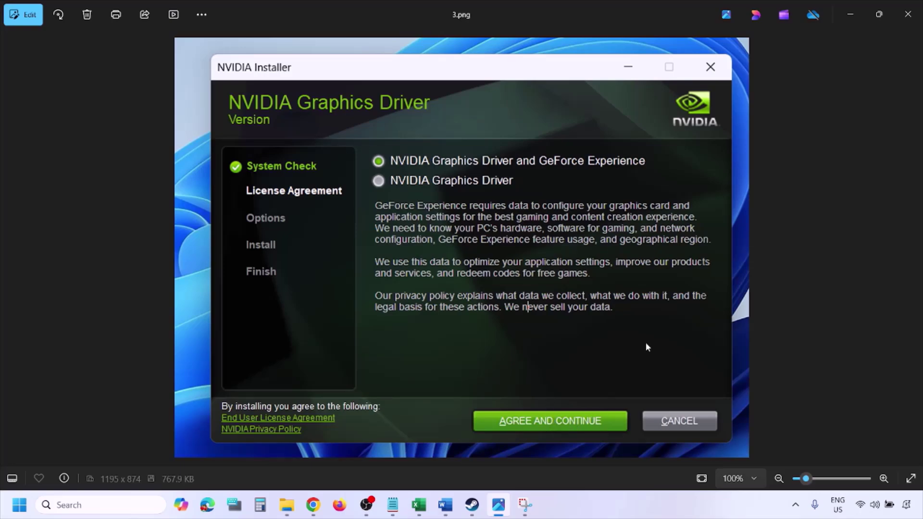
key(Right)
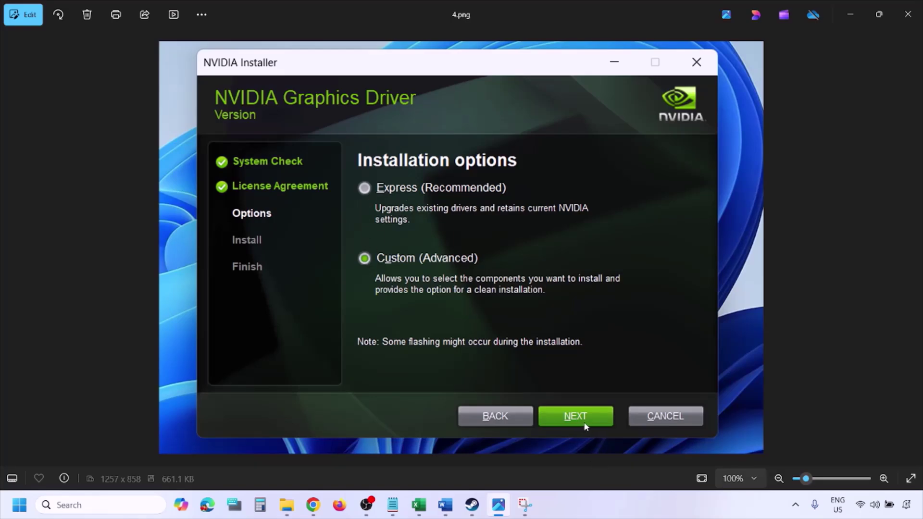
key(Right)
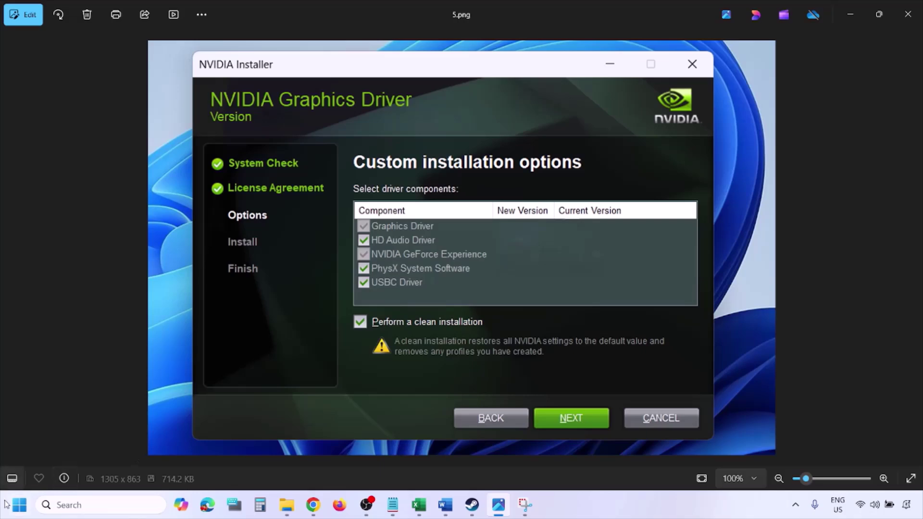
click(19, 505)
click(349, 464)
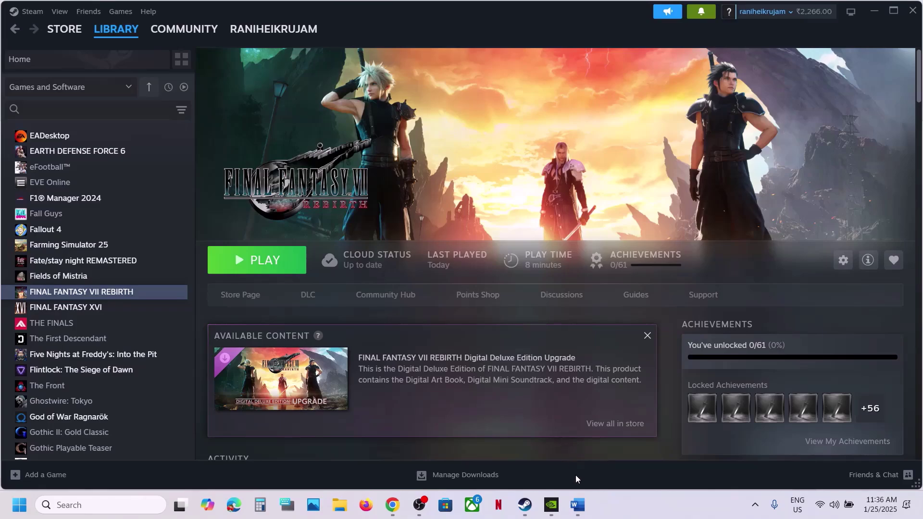
Switch to the Word guide, go to Step 5 and copy the word "graphics" from its first line.
click(577, 505)
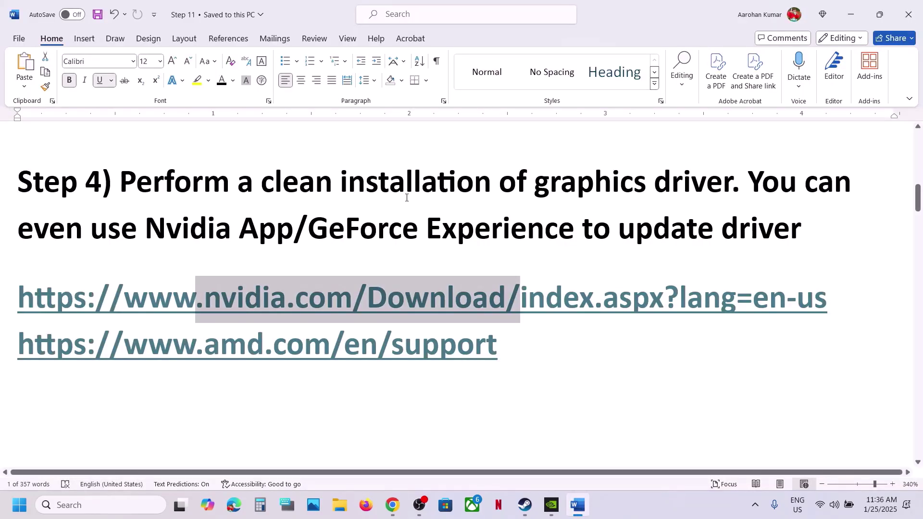
scroll(406, 198, down, 5)
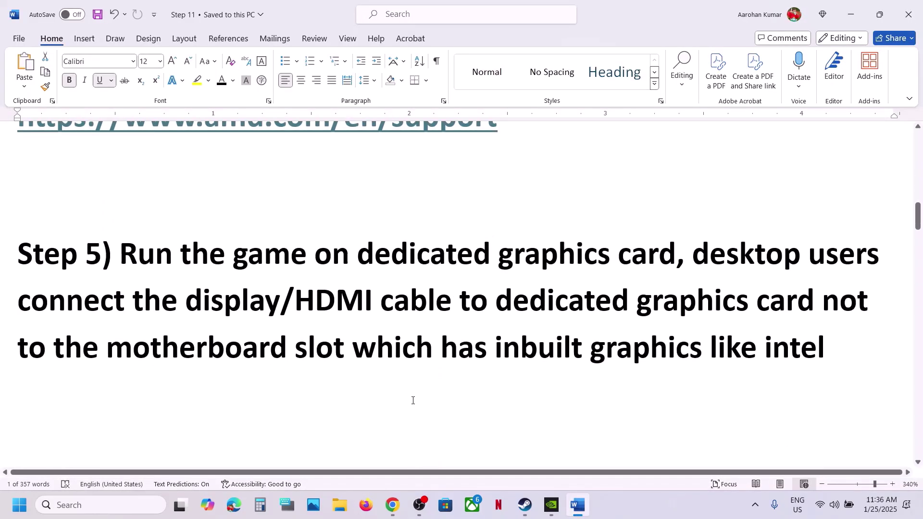
double_click(556, 260)
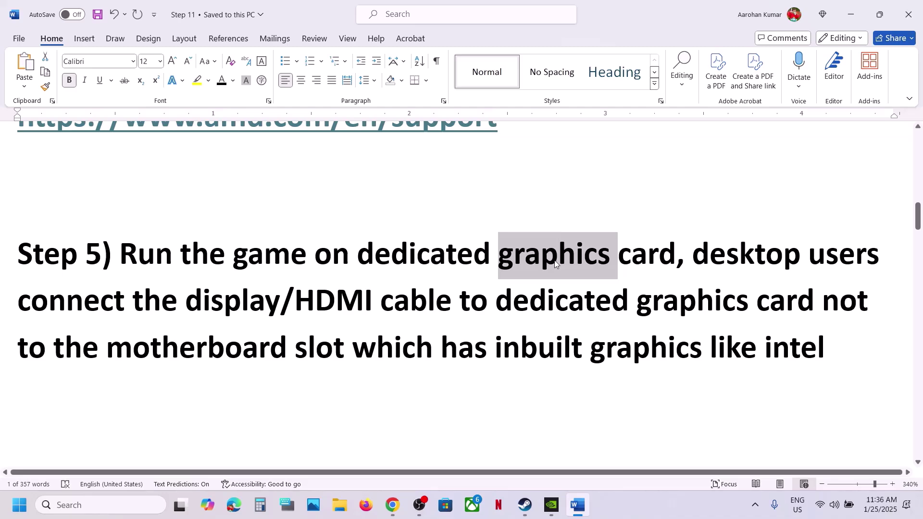
key(ctrl+c)
Search Windows for "graphics" and open the Graphics settings.
click(67, 505)
key(ctrl+v)
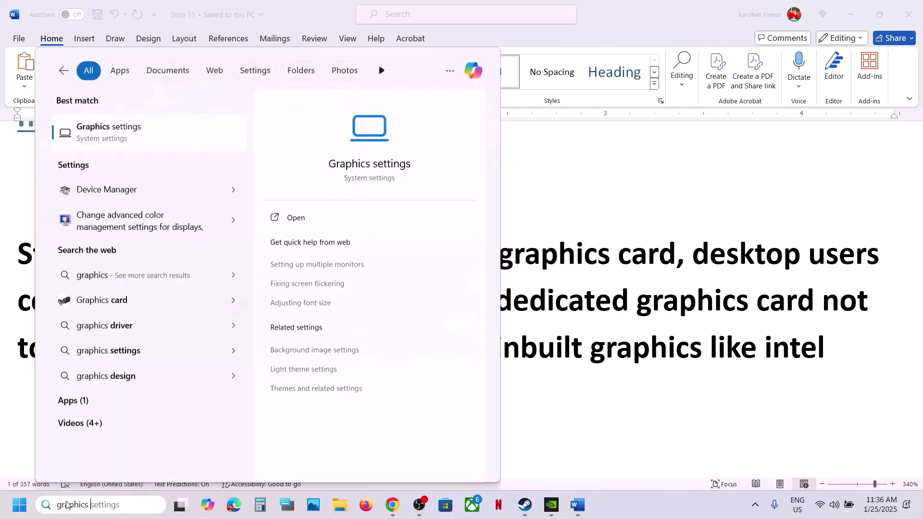
click(140, 144)
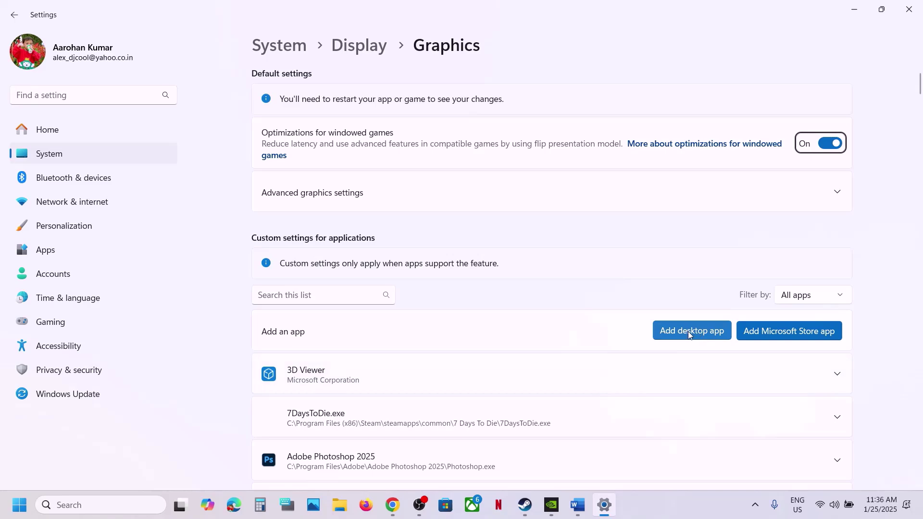
Add the ff7rebirth application from the FINAL FANTASY VII REBIRTH folder as a desktop app in the custom graphics settings.
click(691, 333)
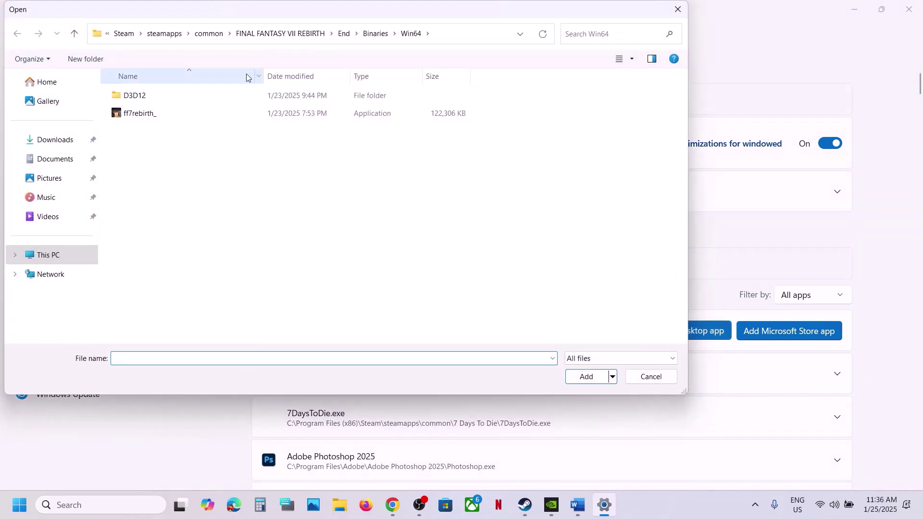
click(301, 40)
click(153, 131)
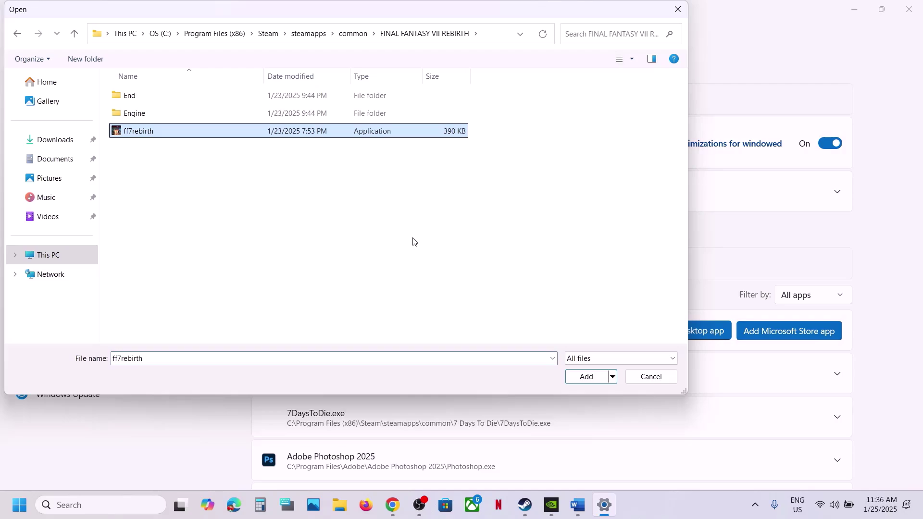
click(588, 378)
Set the GPU preference of the FINAL FANTASY VII REBIRTH entry for ff7rebirth_.exe to High Performance (NVIDIA GeForce RTX 3050 Laptop GPU).
scroll(461, 408, down, 10)
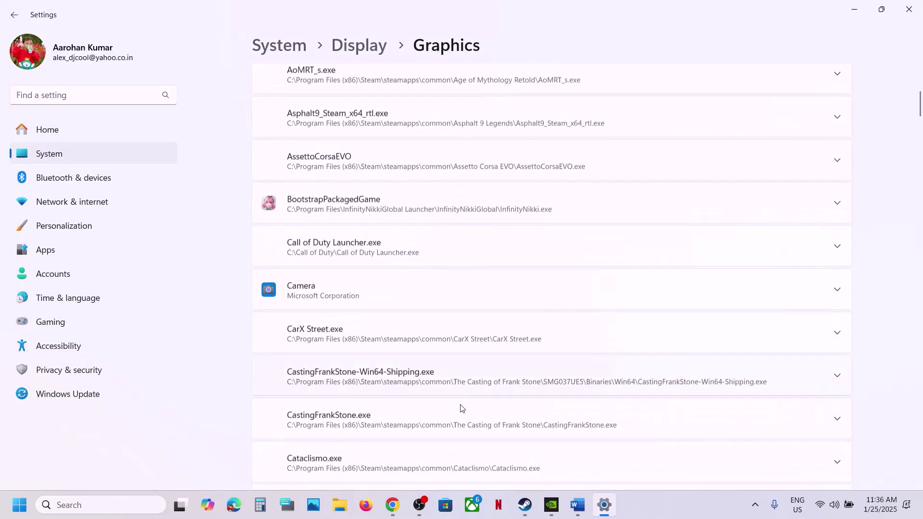
scroll(460, 409, down, 20)
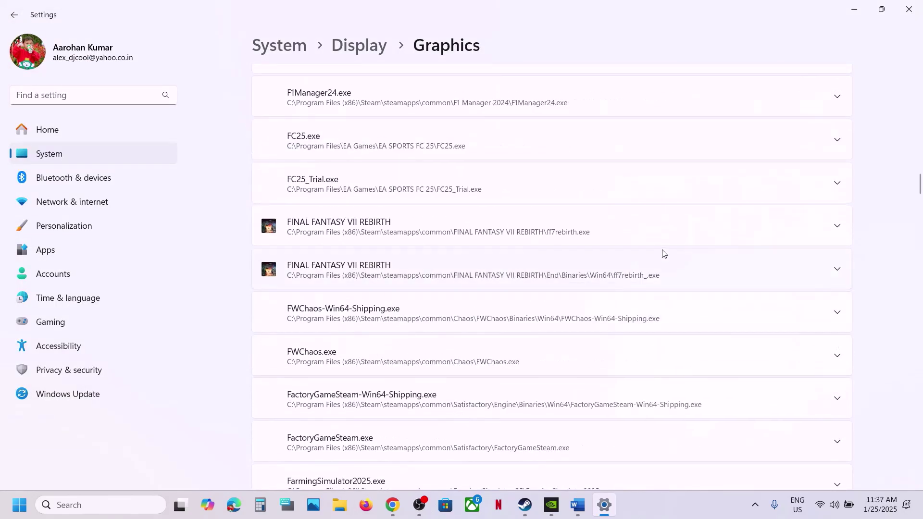
click(837, 276)
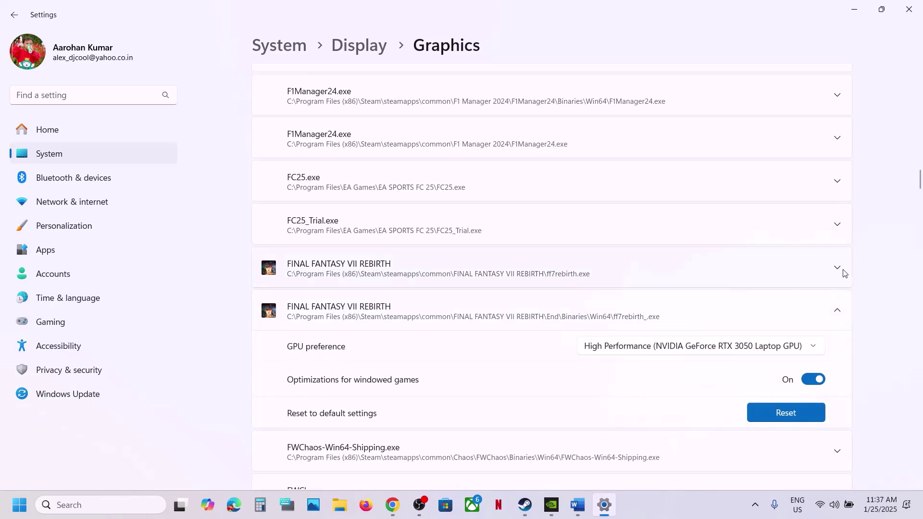
click(739, 354)
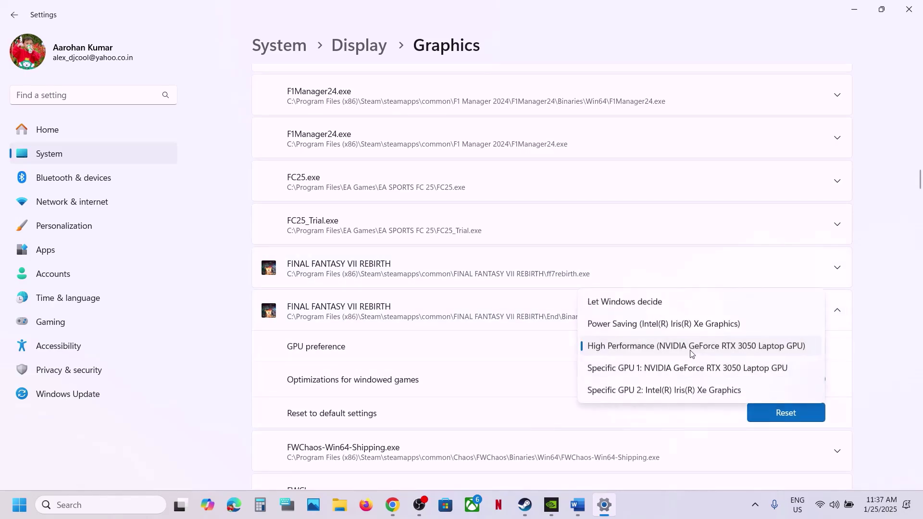
click(687, 351)
Add the ff7rebirth_ application from the game's End\Binaries\Win64 folder as a desktop app.
scroll(593, 255, up, 20)
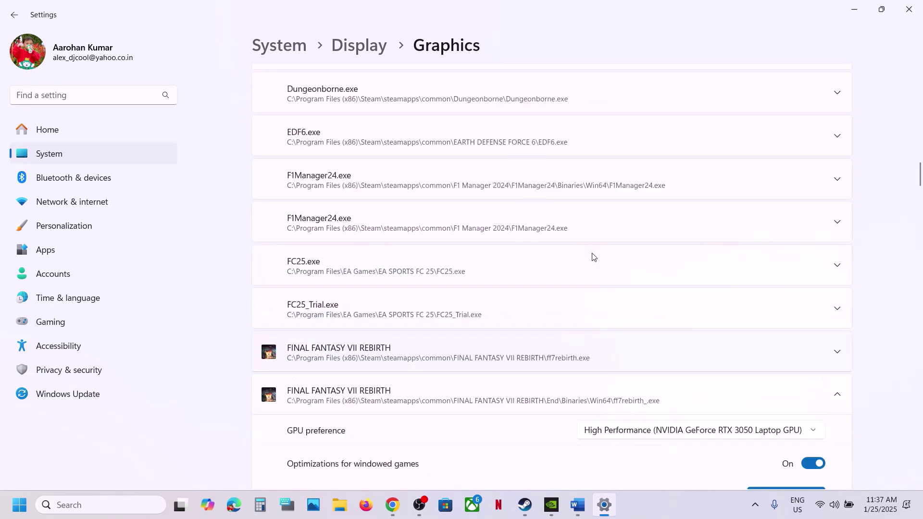
click(696, 330)
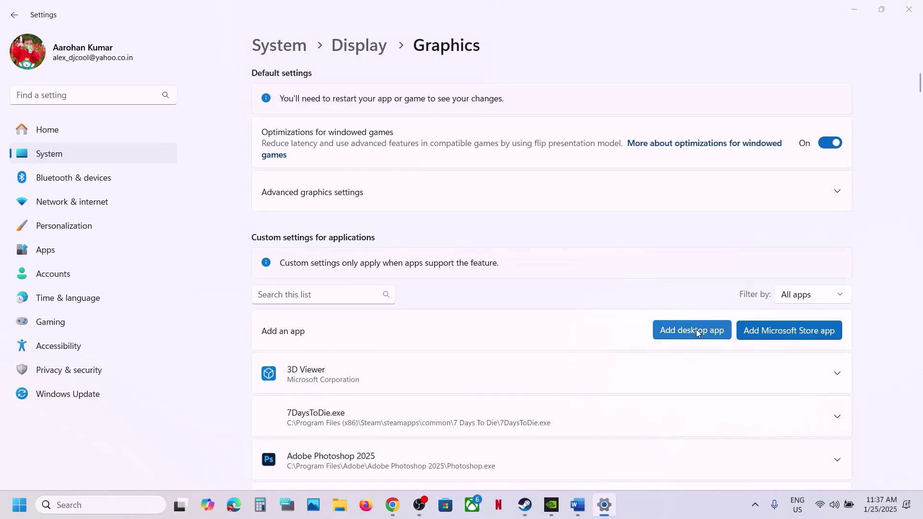
double_click(153, 98)
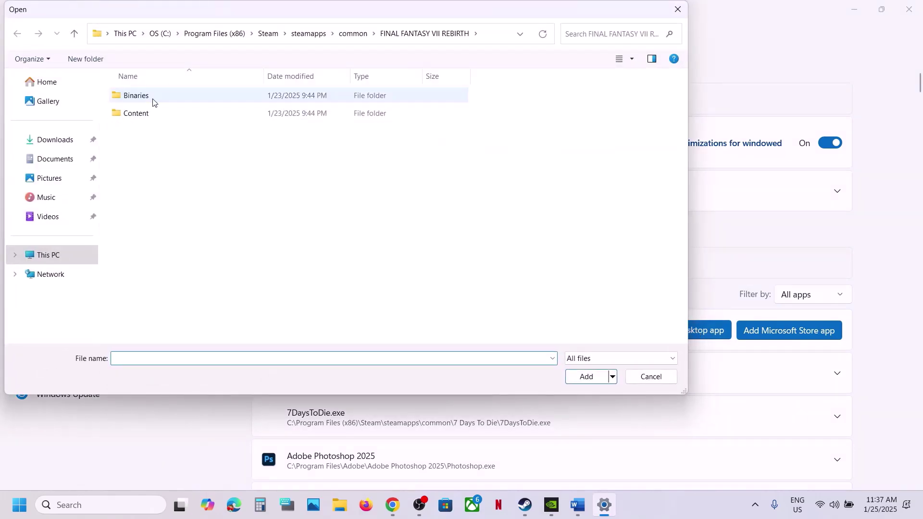
double_click(152, 99)
double_click(153, 98)
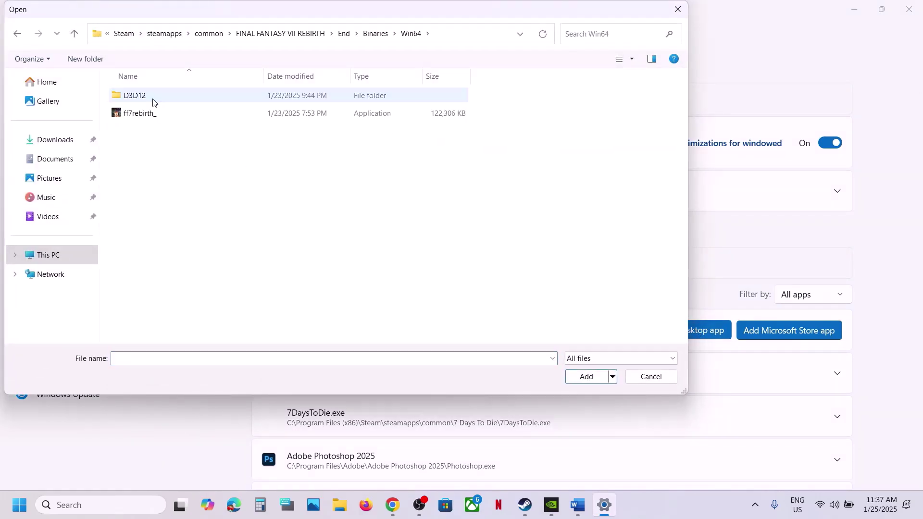
click(164, 119)
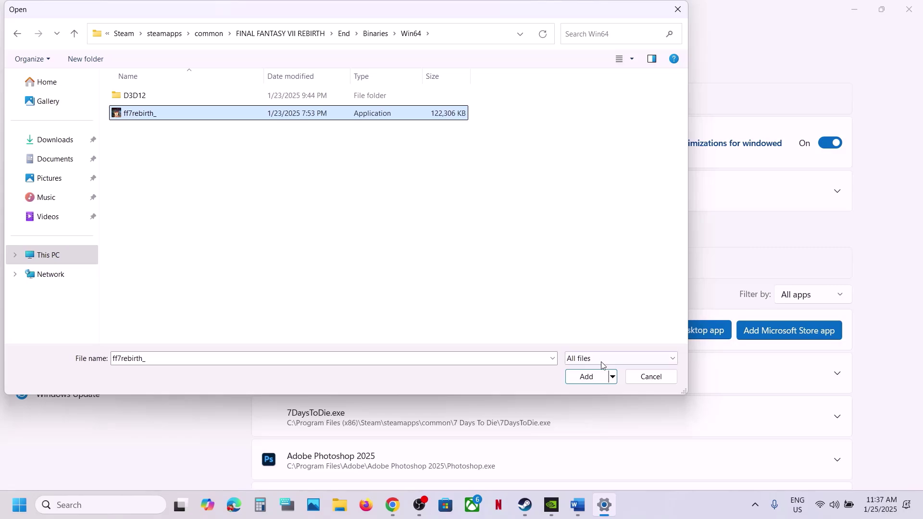
click(586, 376)
Set the GPU preference of the ff7rebirth.exe entry to High Performance (NVIDIA GeForce RTX 3050 Laptop GPU) and close Settings.
scroll(692, 377, down, 20)
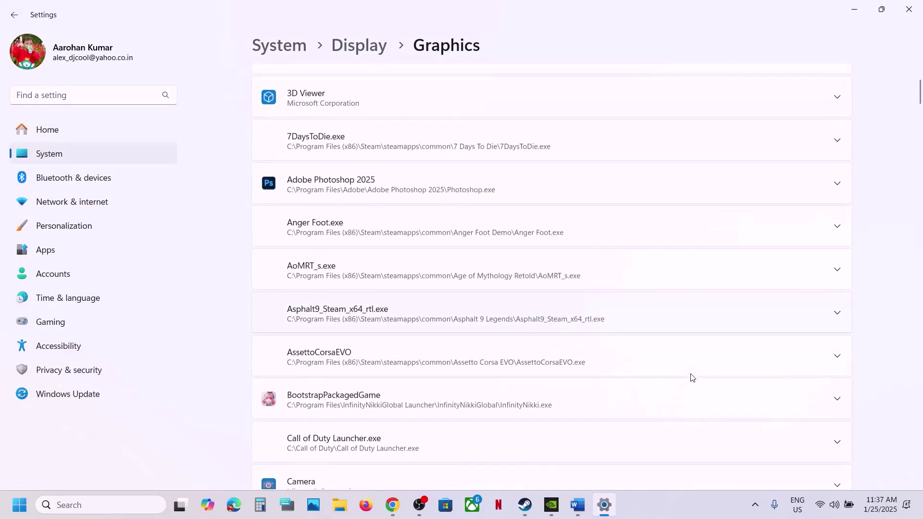
scroll(693, 377, down, 12)
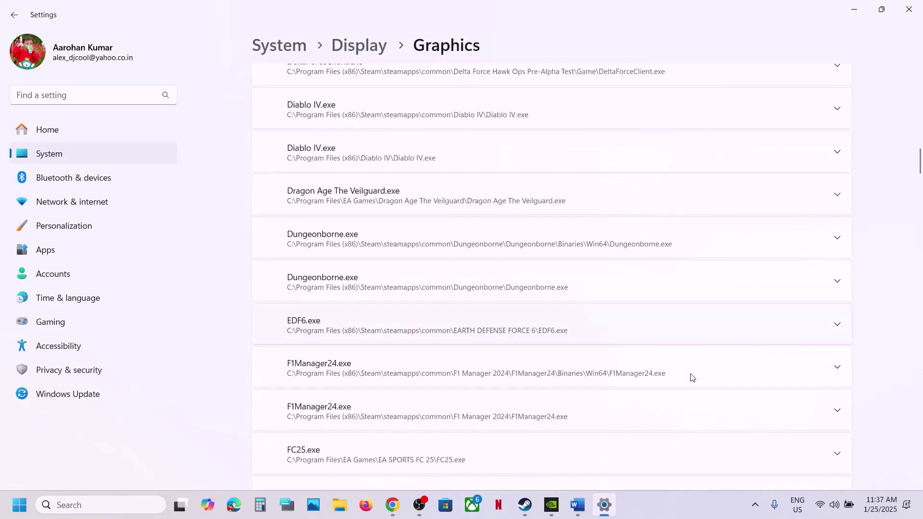
click(838, 251)
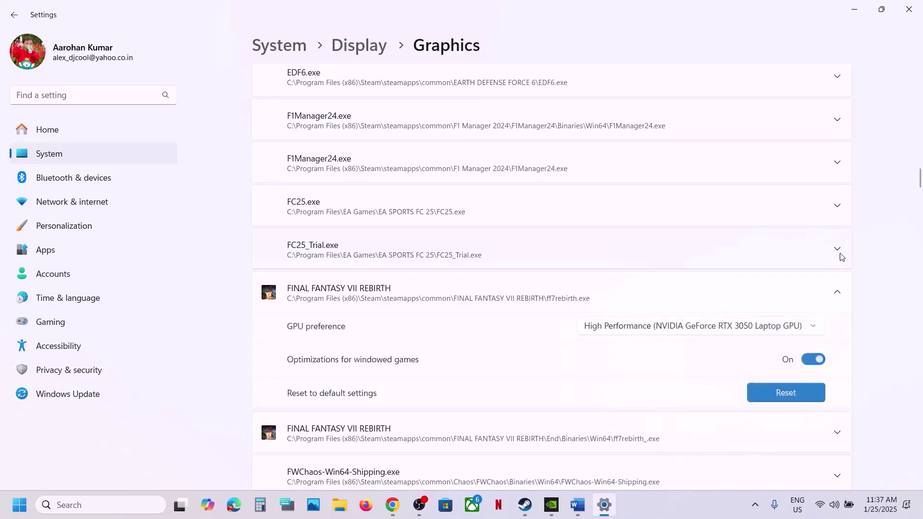
click(789, 327)
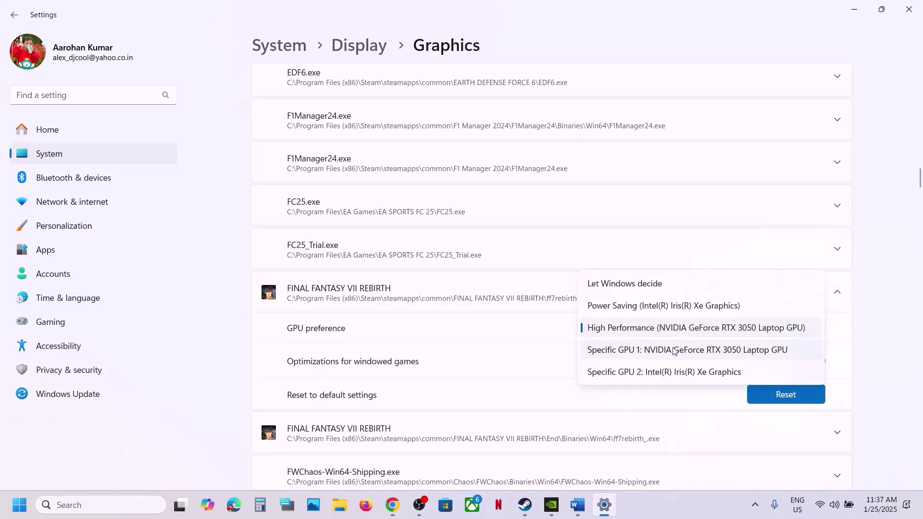
click(659, 327)
click(909, 10)
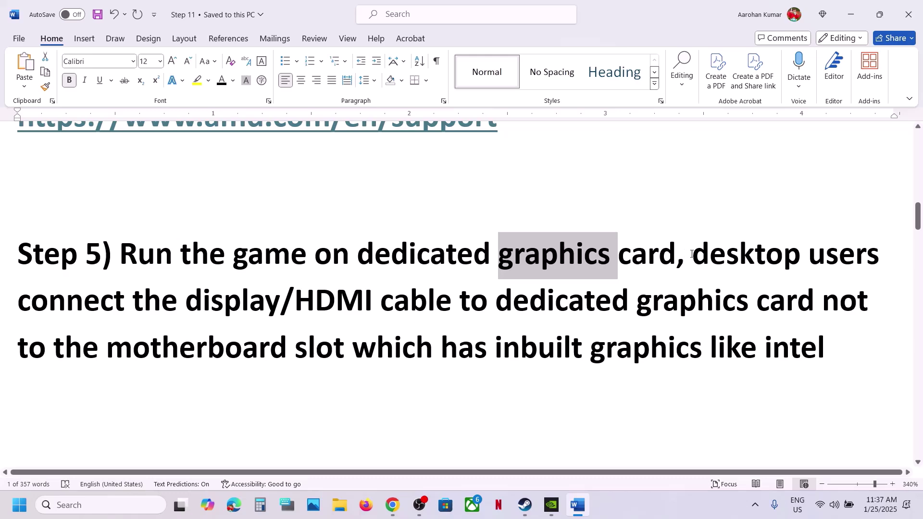
Highlight and read the Step 5 advice about connecting the display/HDMI cable to the dedicated graphics card.
drag(692, 254, 653, 301)
drag(734, 306, 439, 351)
click(439, 351)
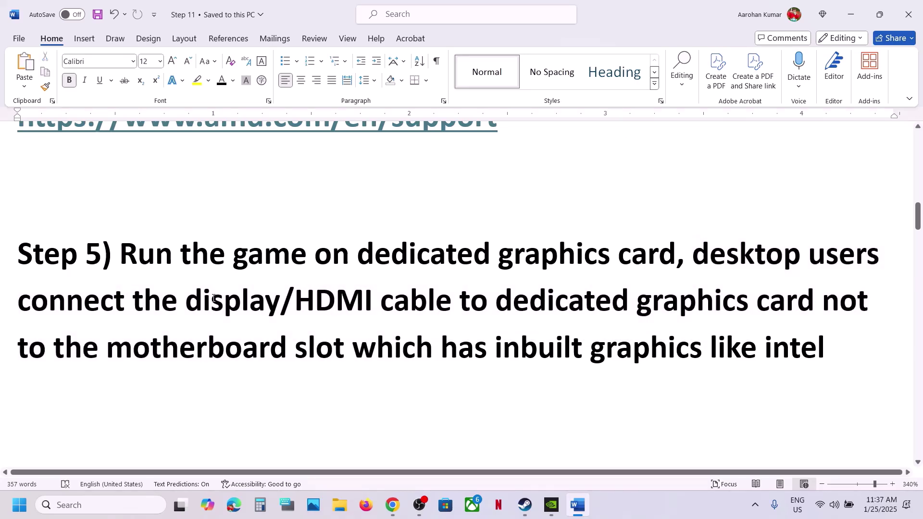
drag(244, 307, 753, 303)
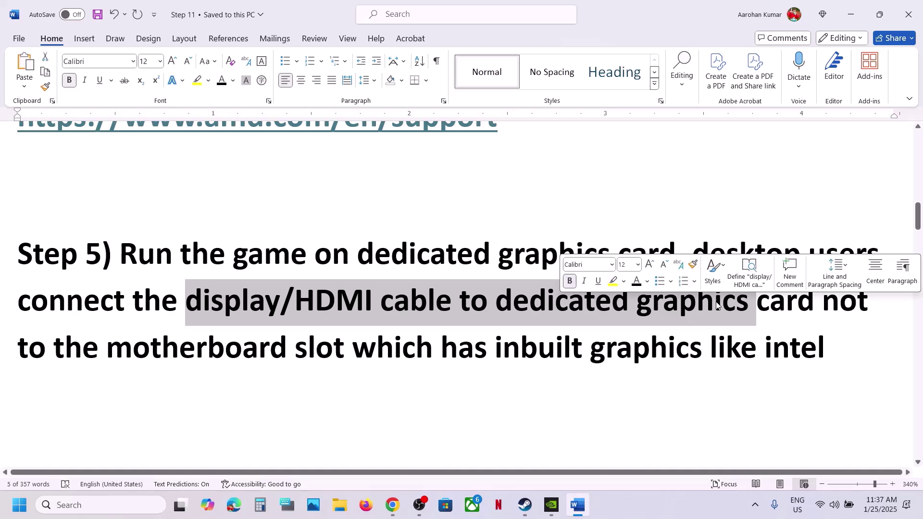
click(294, 312)
Go to Step 6 in the guide and highlight "Update Windows to the latest version".
scroll(241, 308, down, 4)
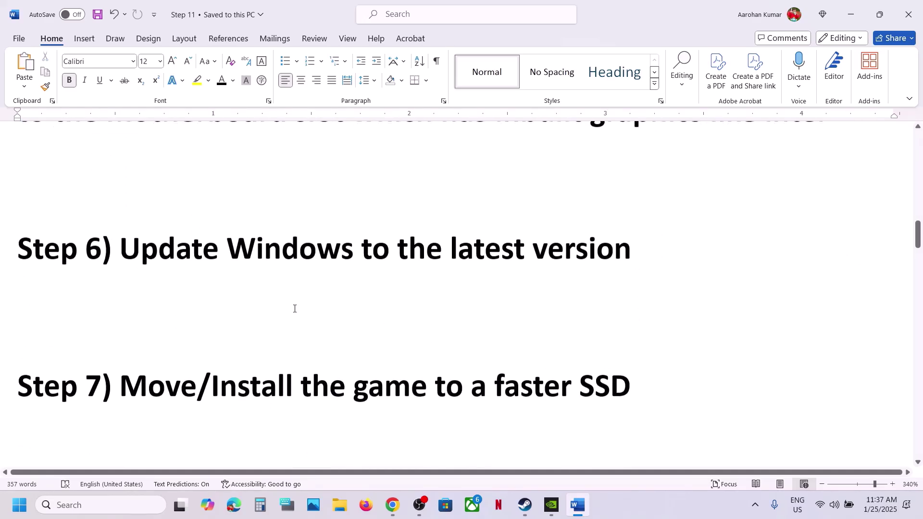
scroll(163, 298, up, 1)
drag(137, 295, 681, 283)
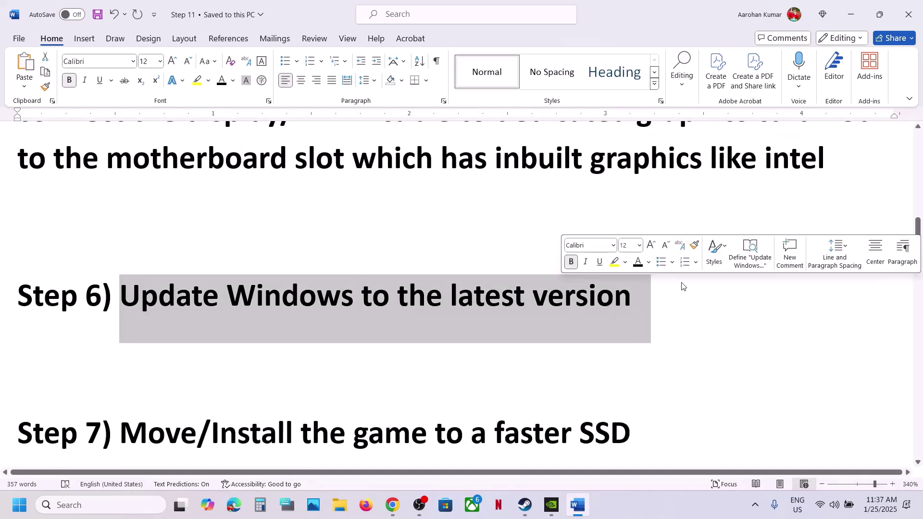
Check the installed Windows version with the winver command and close its window.
click(107, 505)
text(winver)
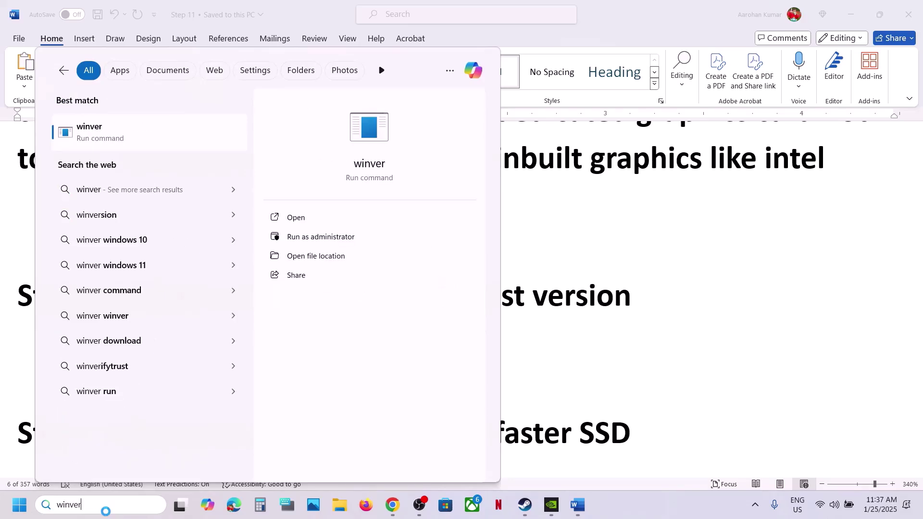
key(Return)
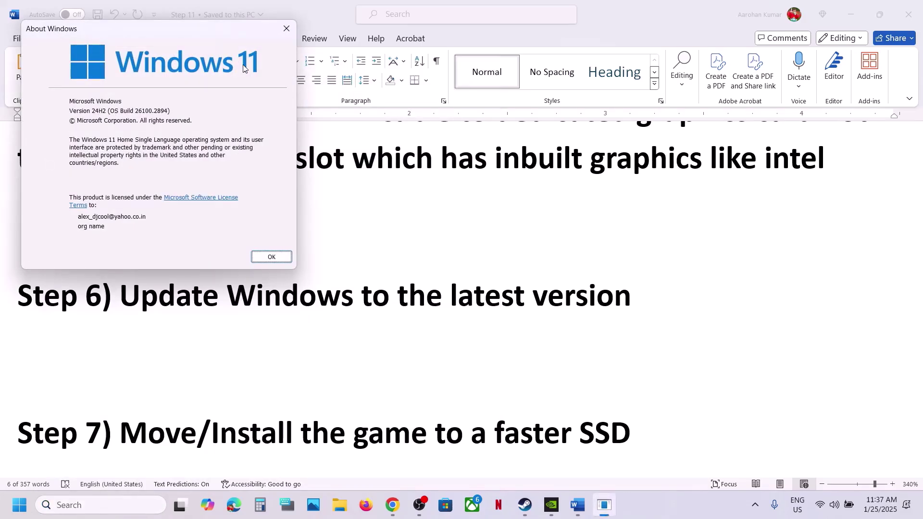
click(287, 29)
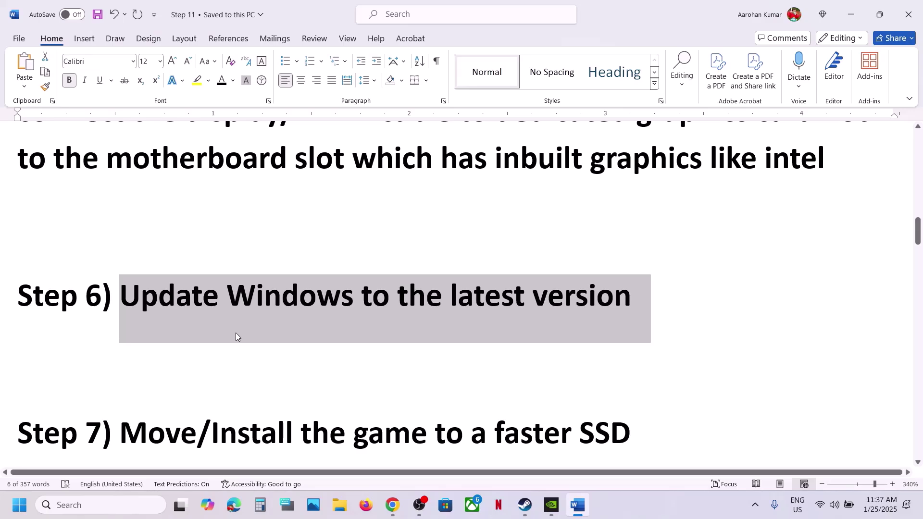
Open Windows Update in Settings and check for updates.
key(super+i)
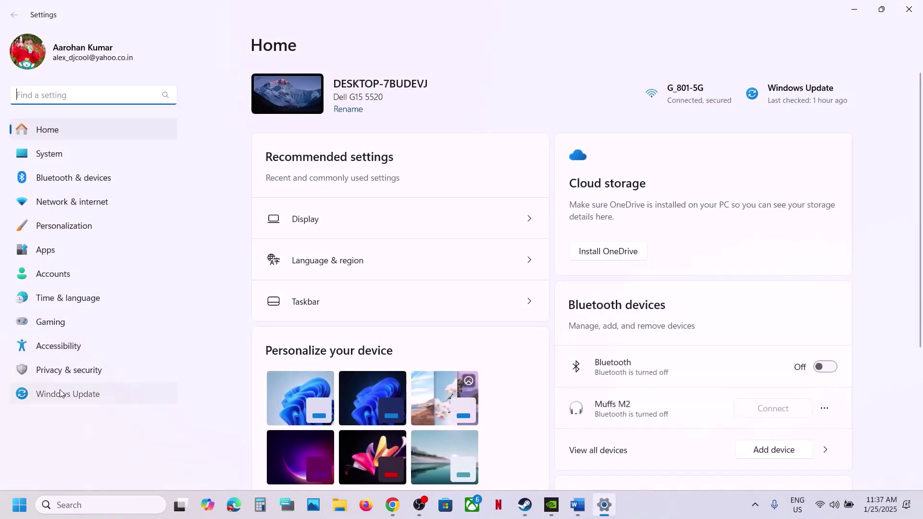
click(61, 393)
click(784, 100)
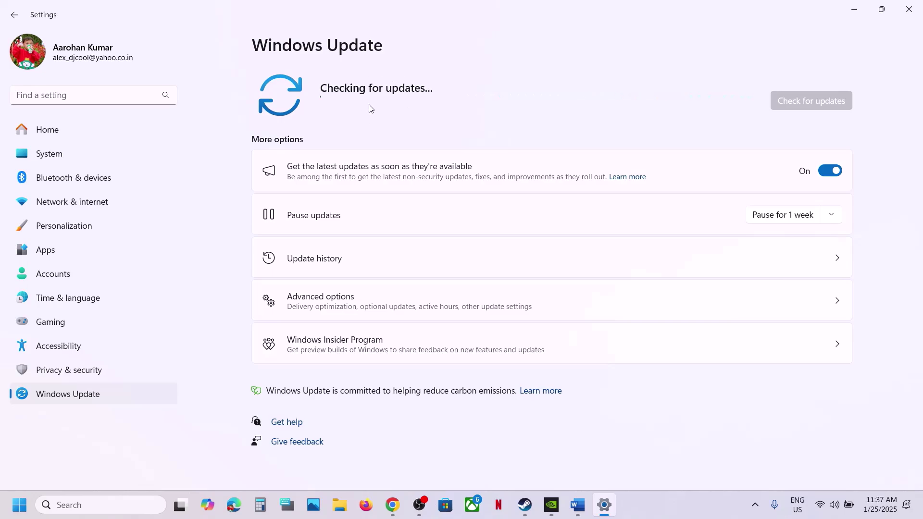
Show the Restart option among the Windows power choices without restarting, and return from Settings to the guide document.
click(19, 504)
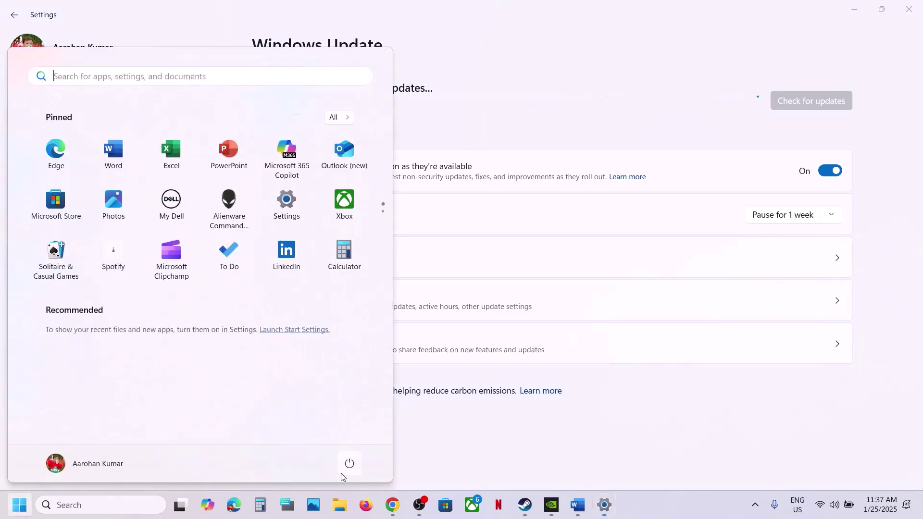
click(349, 464)
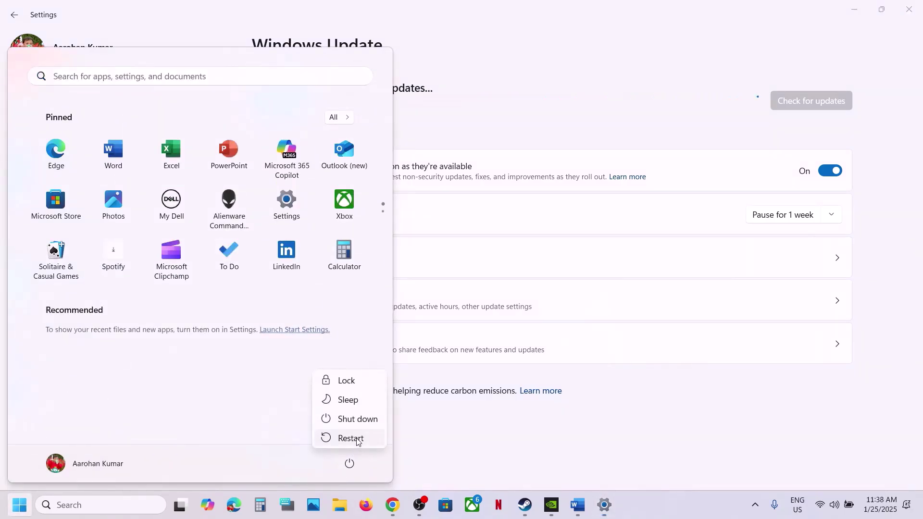
key(Escape)
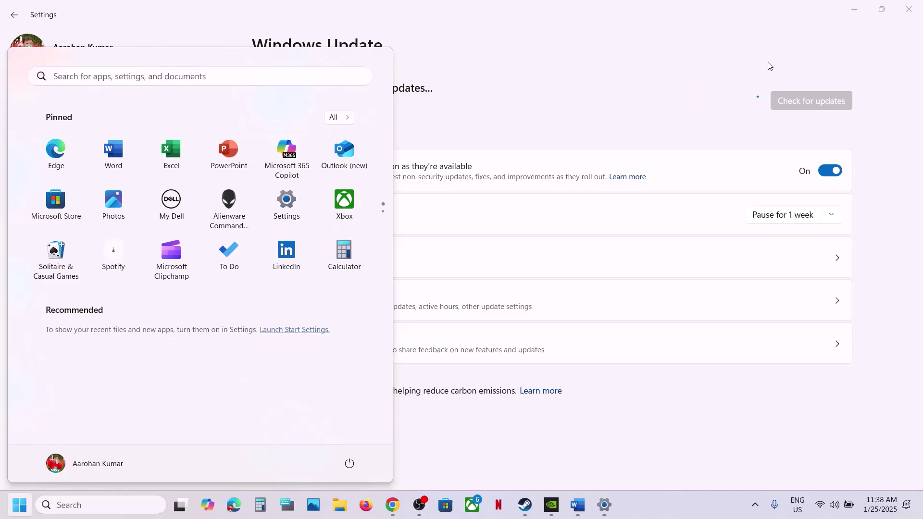
click(769, 66)
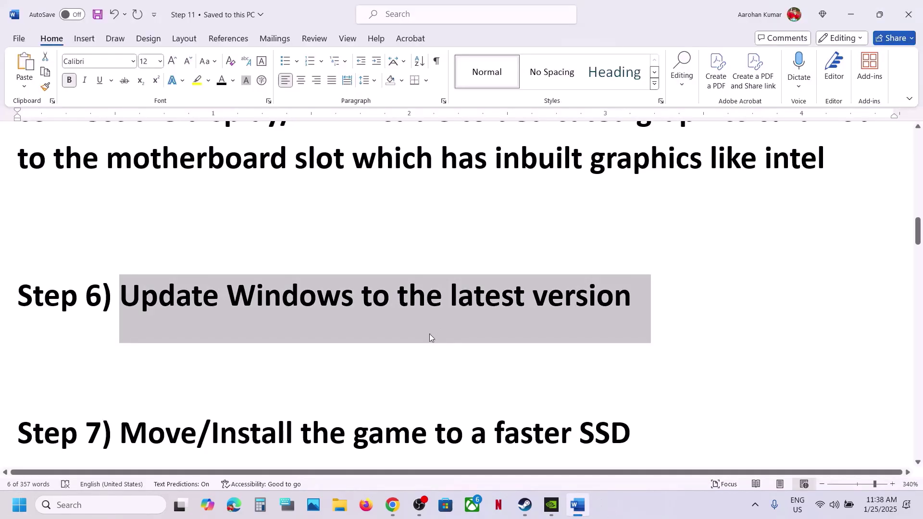
Go to Step 7 in the guide and highlight "Install the game to a faster SSD".
scroll(425, 336, down, 1)
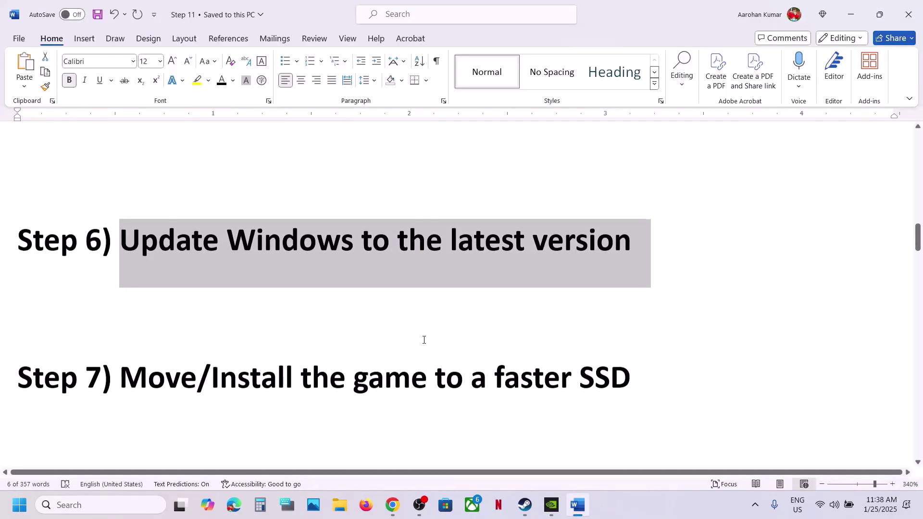
scroll(424, 340, down, 1)
drag(212, 328, 640, 326)
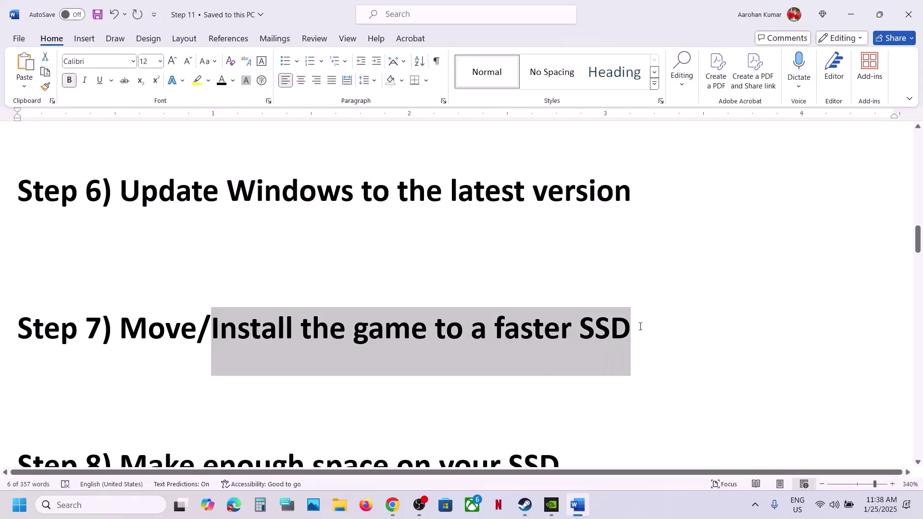
click(640, 326)
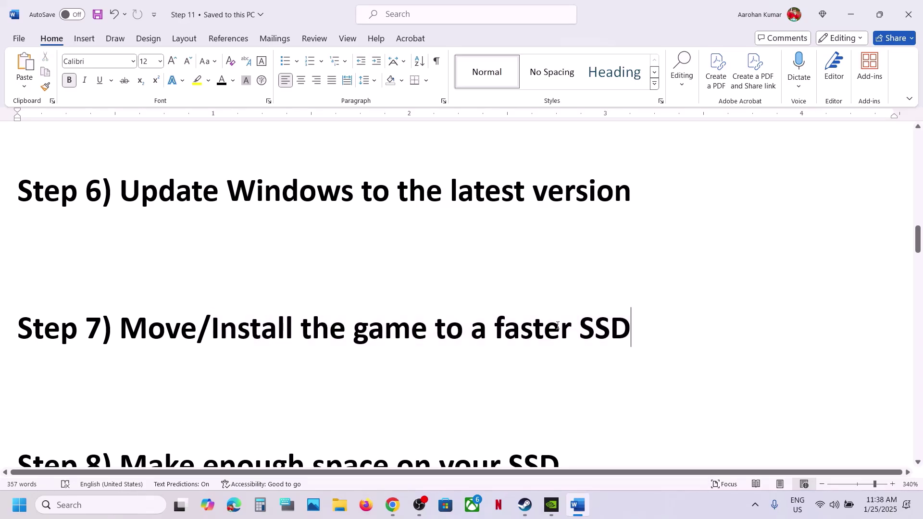
Switch to Steam, select FINAL FANTASY VII REBIRTH in the Storage settings to show the Move option, and close the settings.
click(526, 506)
click(32, 12)
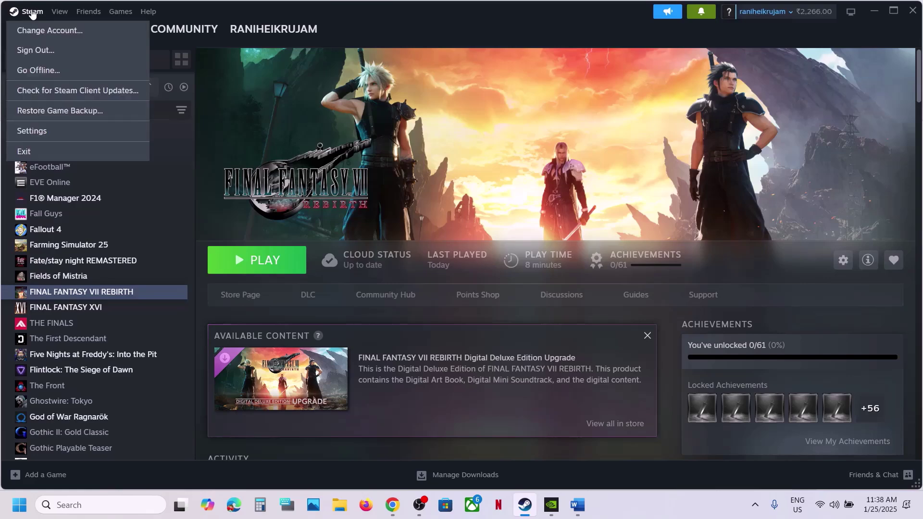
click(31, 131)
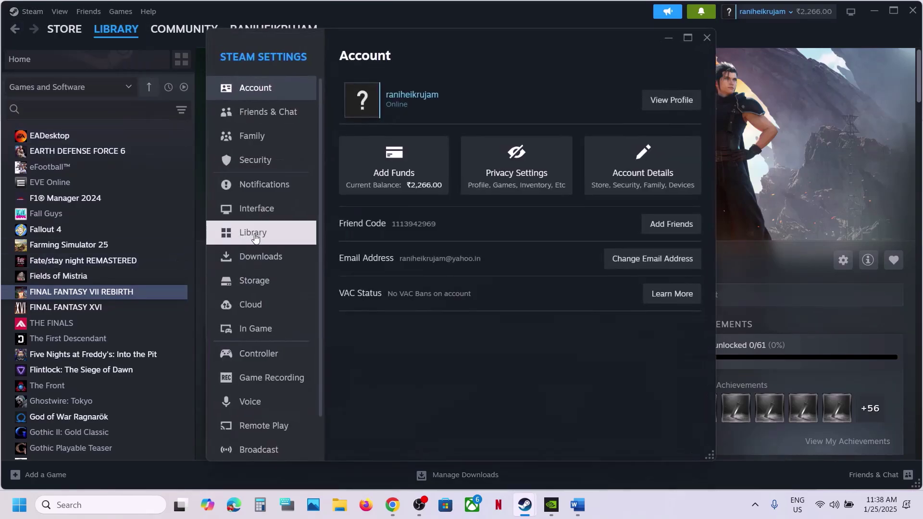
click(249, 279)
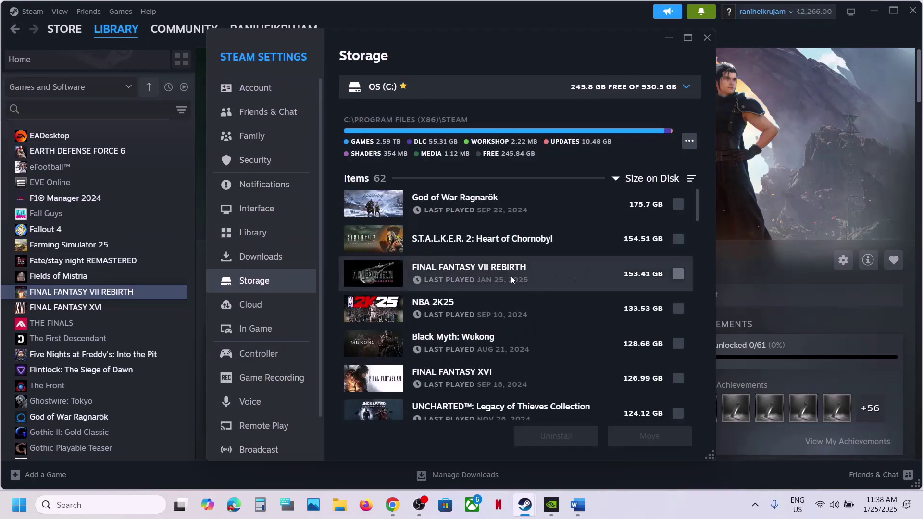
click(678, 275)
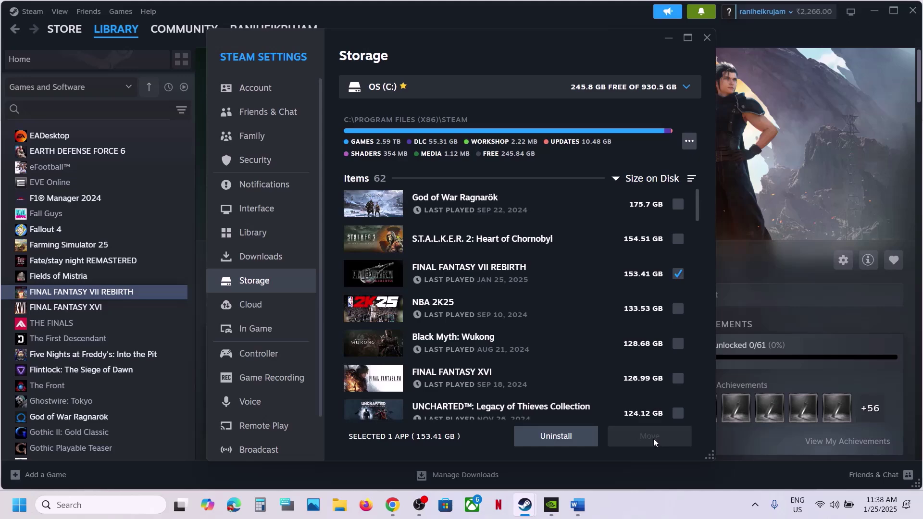
click(707, 38)
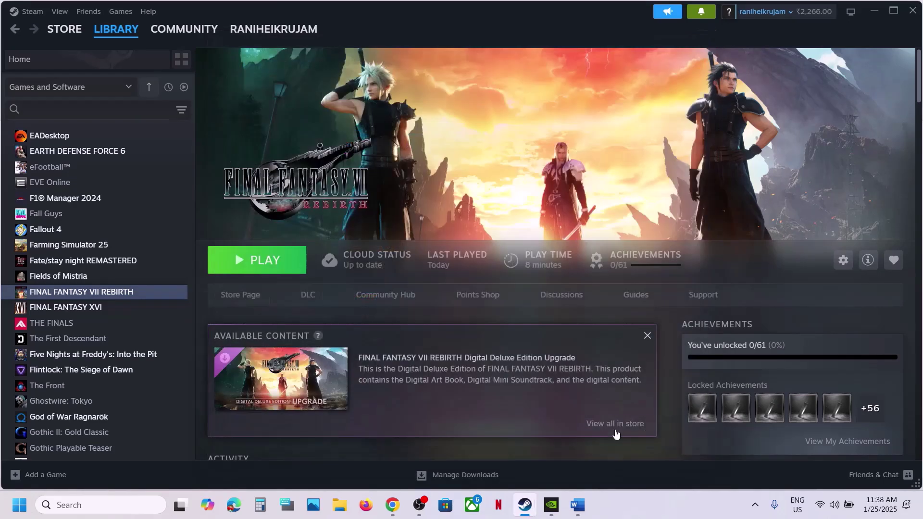
Return to the guide in Word and highlight the word "Install" in Step 7.
click(578, 504)
scroll(285, 363, down, 1)
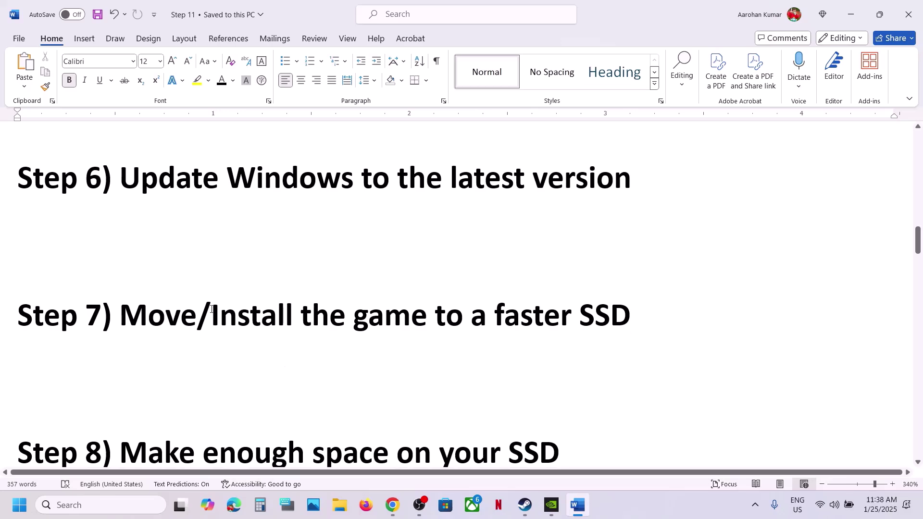
shift+click(284, 313)
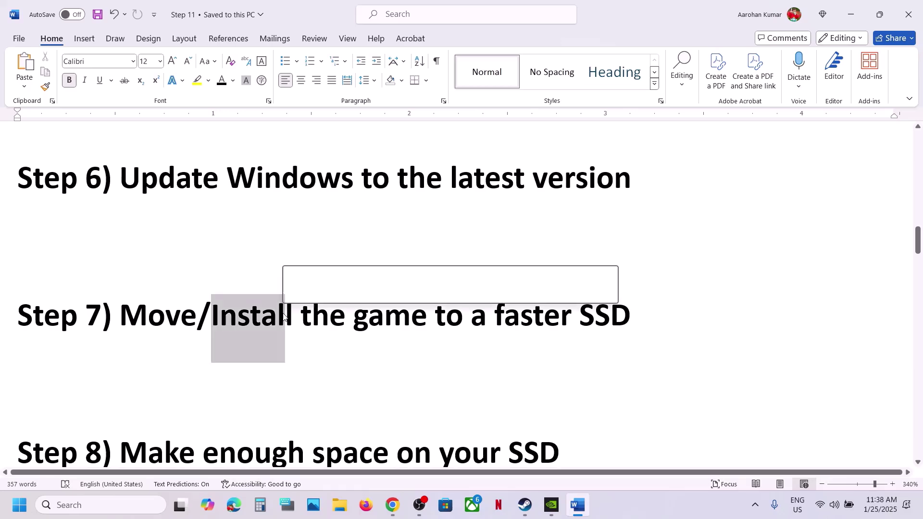
Switch to Steam and show the Manage options for FINAL FANTASY VII REBIRTH, including Uninstall, without choosing any.
click(526, 510)
right_click(80, 291)
mouse_move(126, 363)
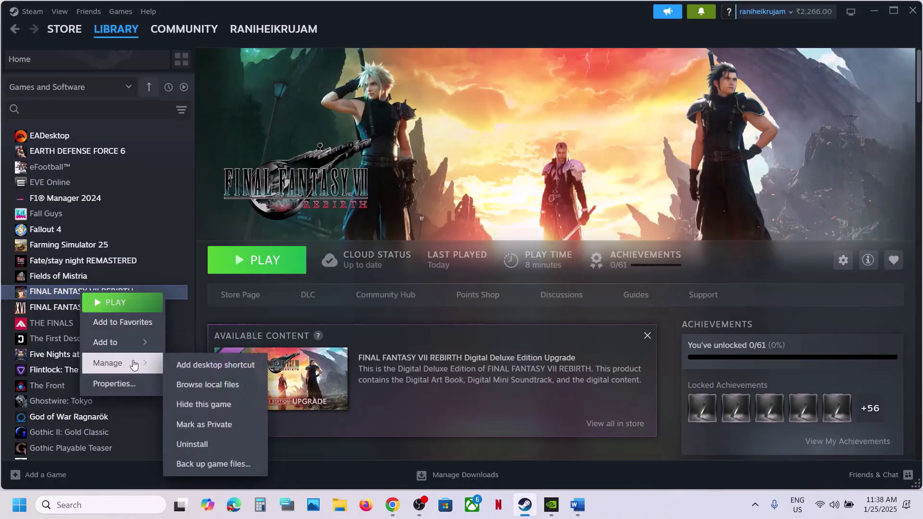
click(343, 194)
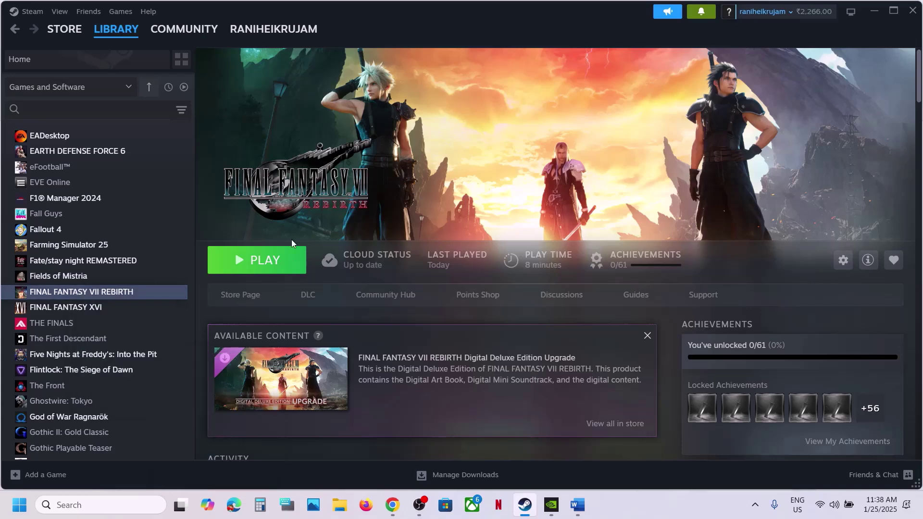
Return to the guide in Word and highlight "faster SSD" in Step 7.
click(577, 505)
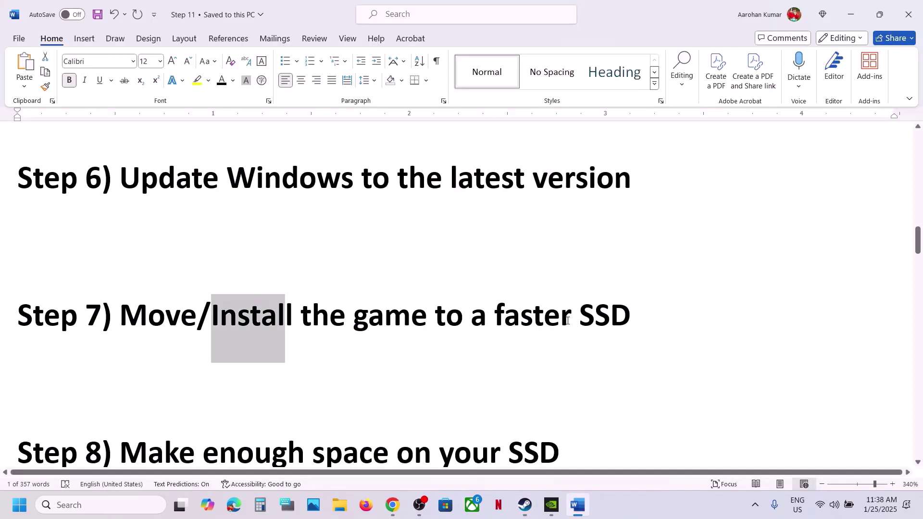
drag(560, 319, 632, 311)
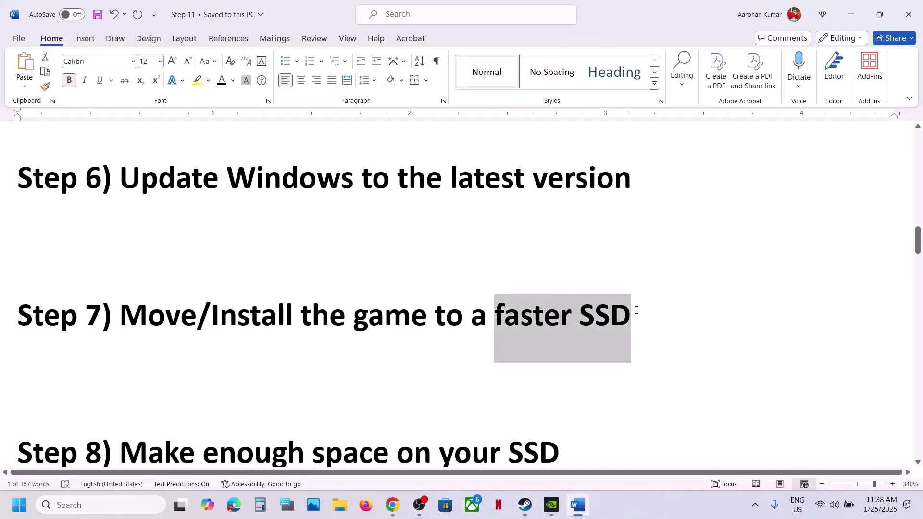
click(292, 379)
Go to Step 8 in the guide and highlight "Make enough space on your SSD".
scroll(293, 379, down, 3)
scroll(292, 378, up, 1)
drag(148, 336, 601, 350)
Check the free space on the C: drive in File Explorer and close the window.
click(339, 506)
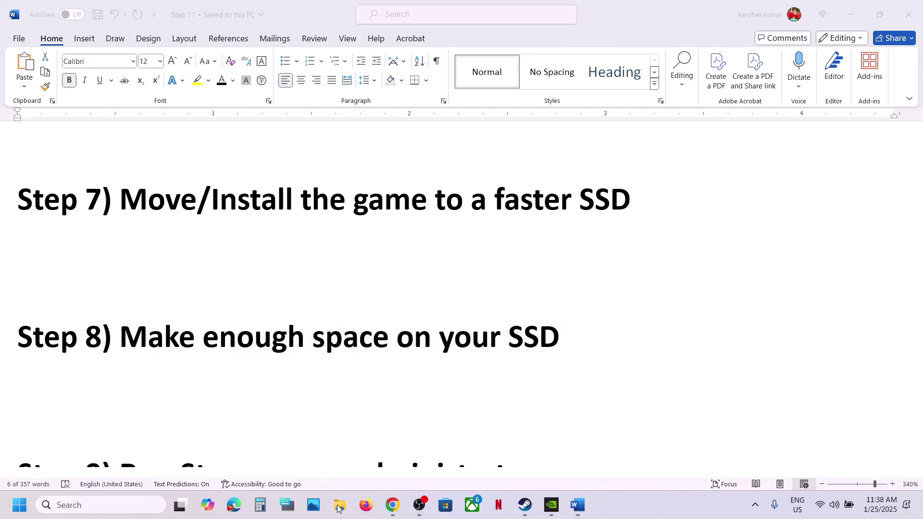
click(58, 268)
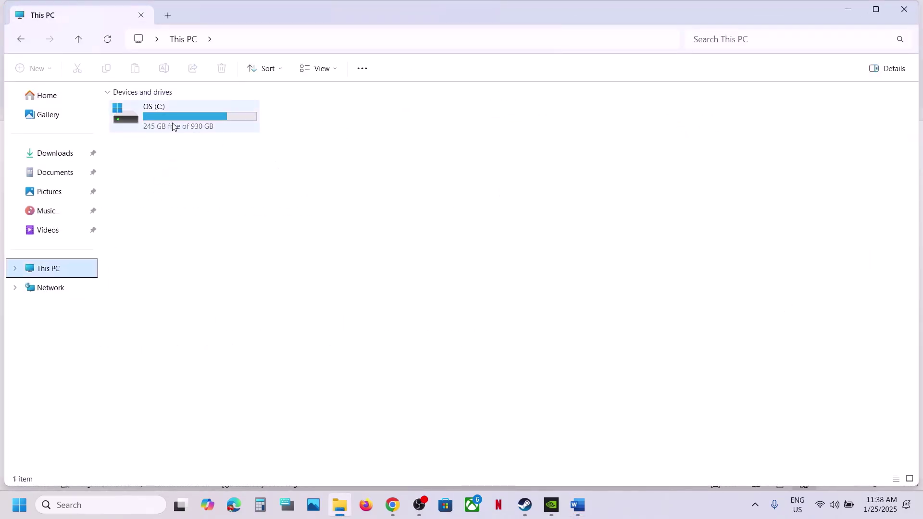
click(907, 7)
Highlight "Run Steam as an administrator" in Step 9 of the guide and show the Exit option in Steam.
scroll(481, 330, down, 2)
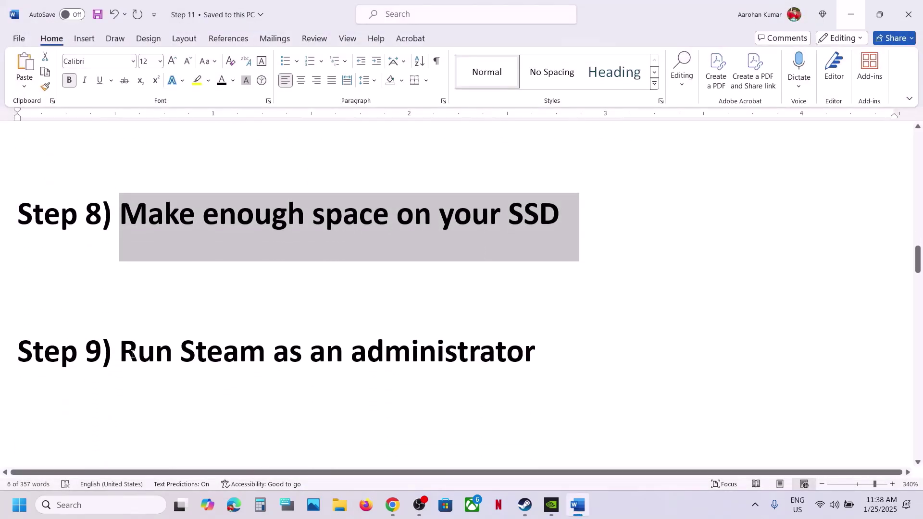
drag(130, 354, 558, 356)
click(520, 516)
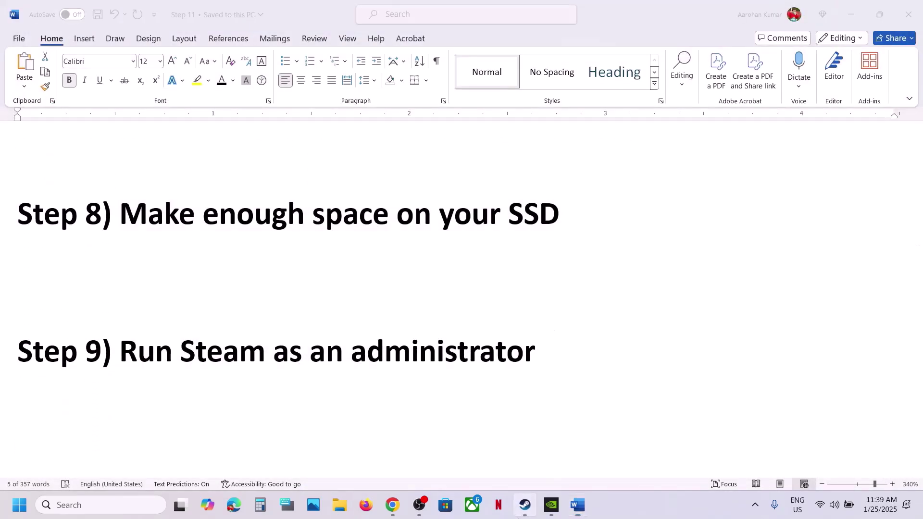
click(32, 12)
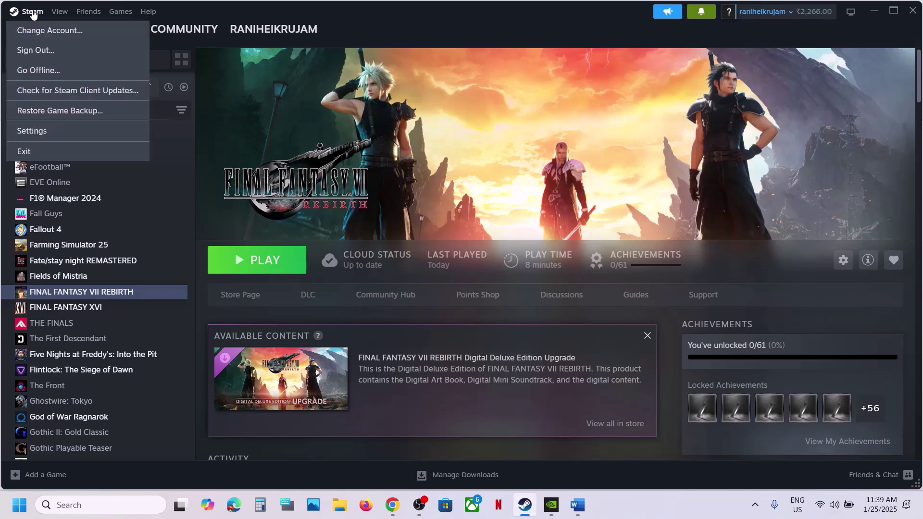
Search Windows for "steam" and show its Run as administrator option without launching it.
click(72, 506)
text(steam)
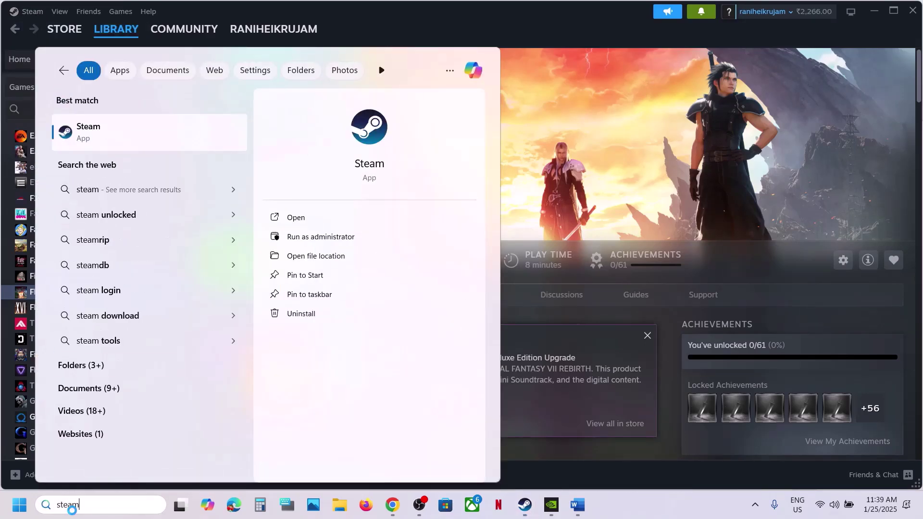
right_click(131, 140)
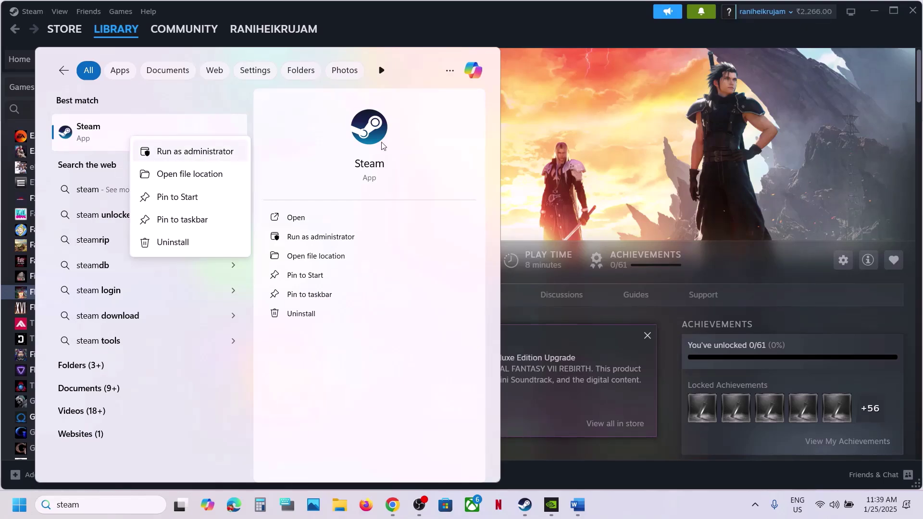
click(581, 154)
Return to the guide in Word and highlight the Step 10 advice to close MSI Afterburner, rivatuner and all overclocking applications.
click(580, 506)
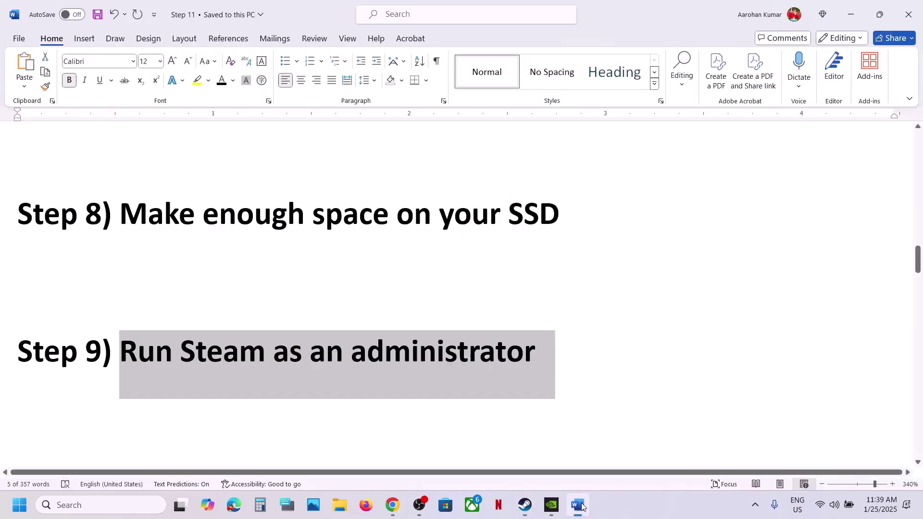
scroll(348, 372, down, 5)
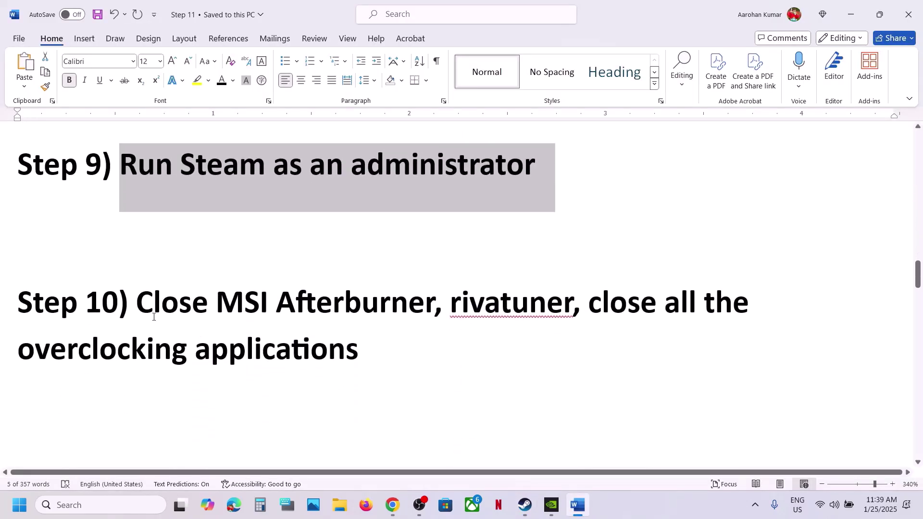
drag(143, 307, 573, 308)
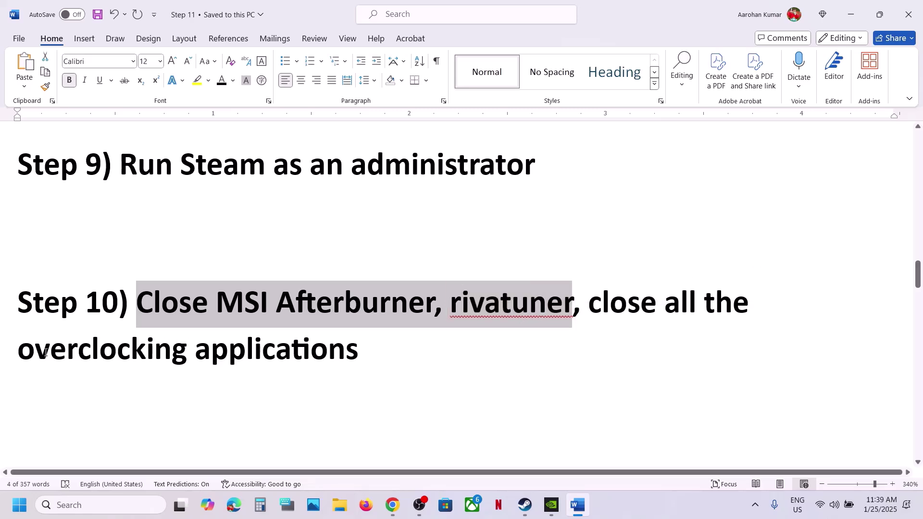
drag(45, 352, 398, 351)
drag(135, 296, 402, 344)
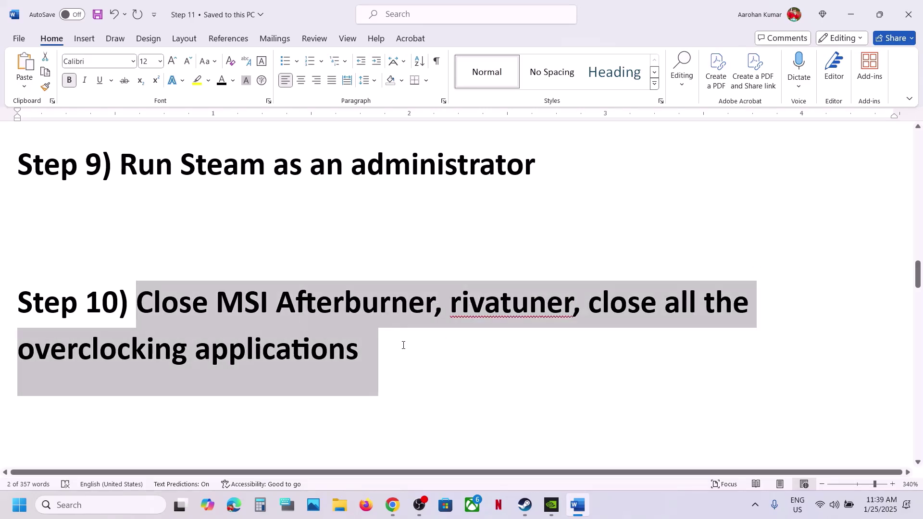
click(402, 347)
Go to Step 11 in the guide and highlight the advice on renaming or deleting save game files and its progress-loss warning.
scroll(402, 347, down, 2)
scroll(402, 346, down, 1)
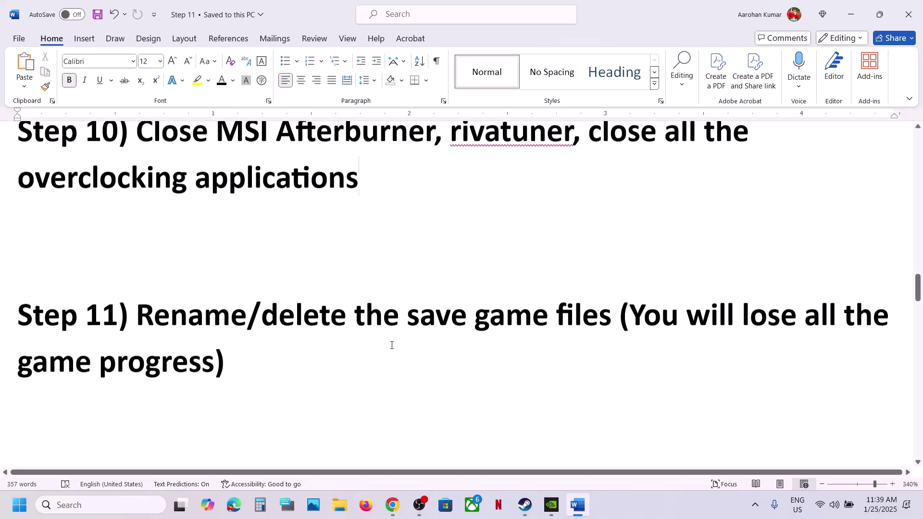
drag(142, 311, 591, 329)
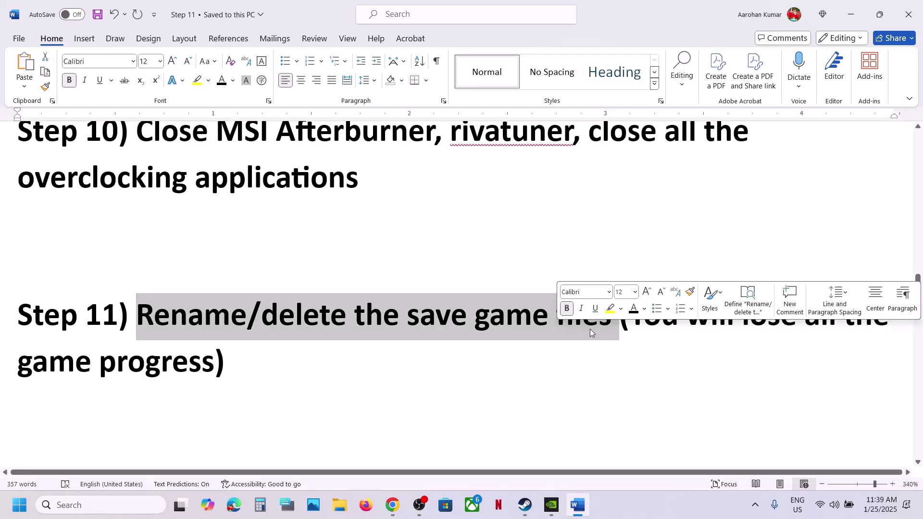
click(639, 326)
drag(637, 318, 203, 361)
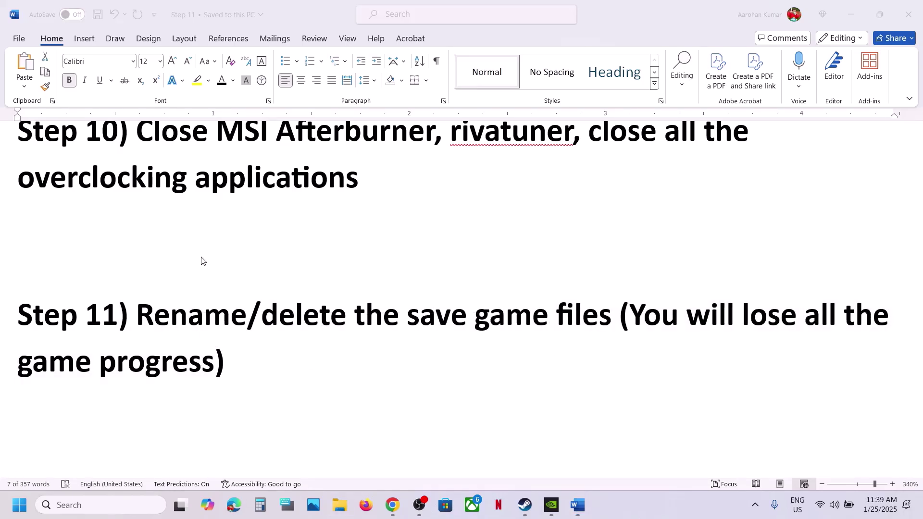
Open the My Games folder inside Documents in File Explorer and select the FINAL FANTASY VII REBIRTH folder.
click(59, 176)
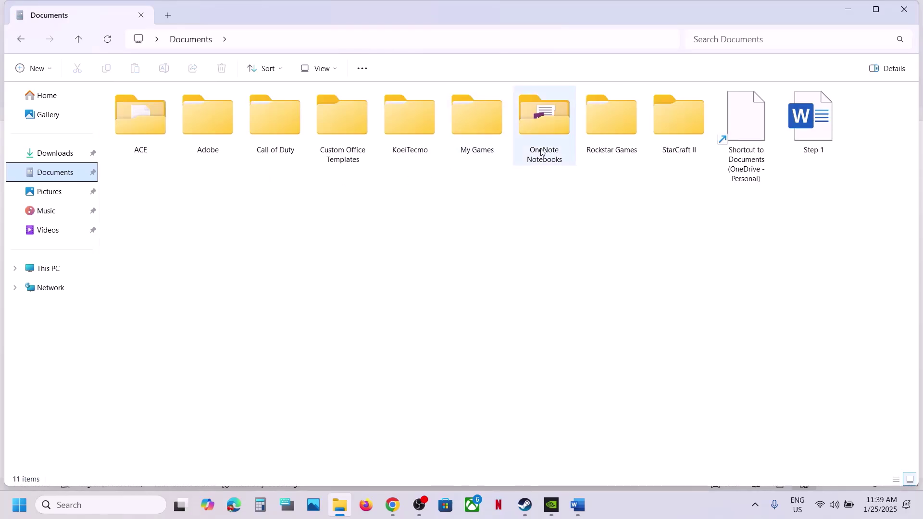
double_click(485, 136)
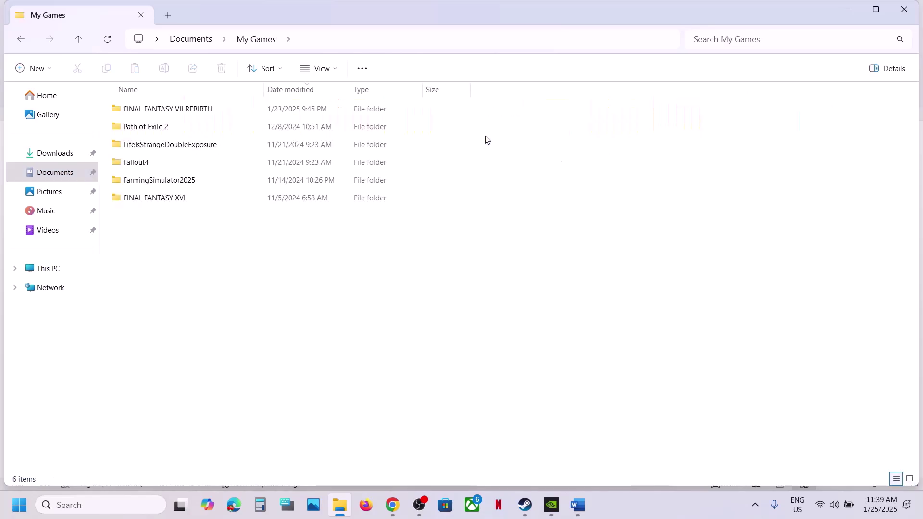
click(183, 110)
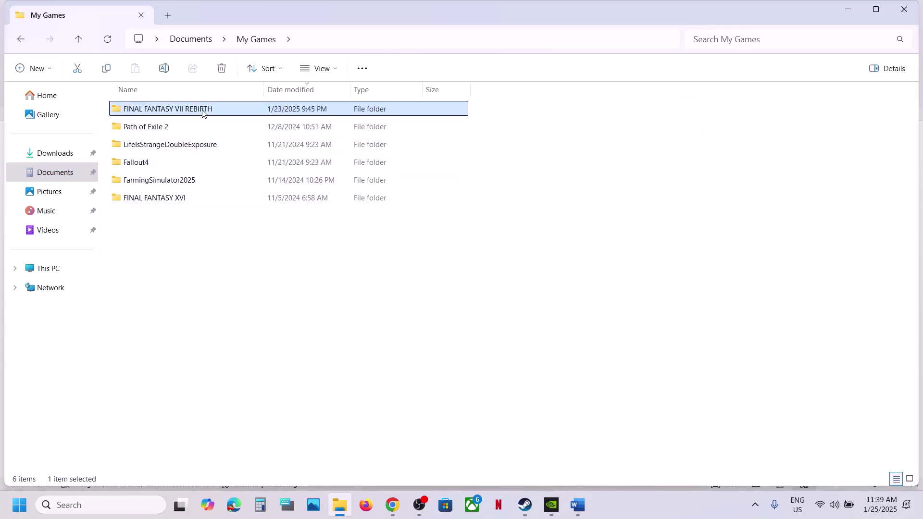
right_click(202, 112)
click(295, 127)
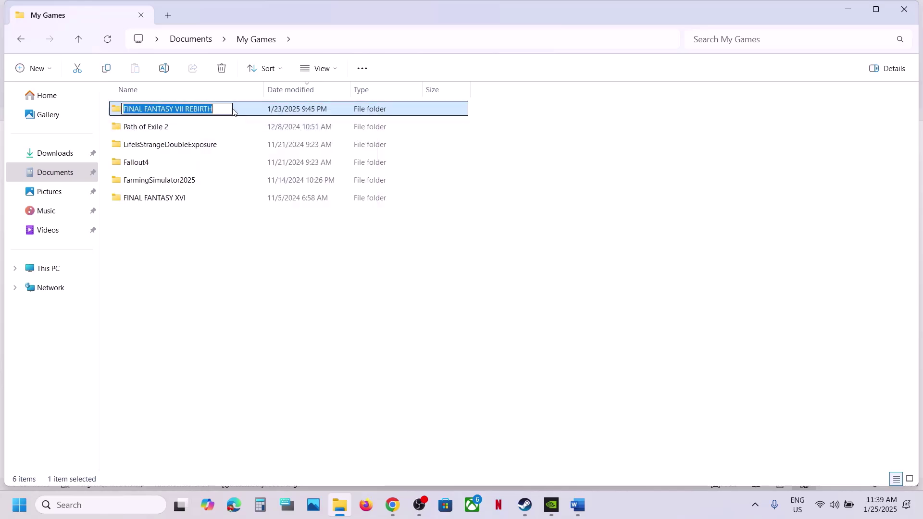
click(222, 110)
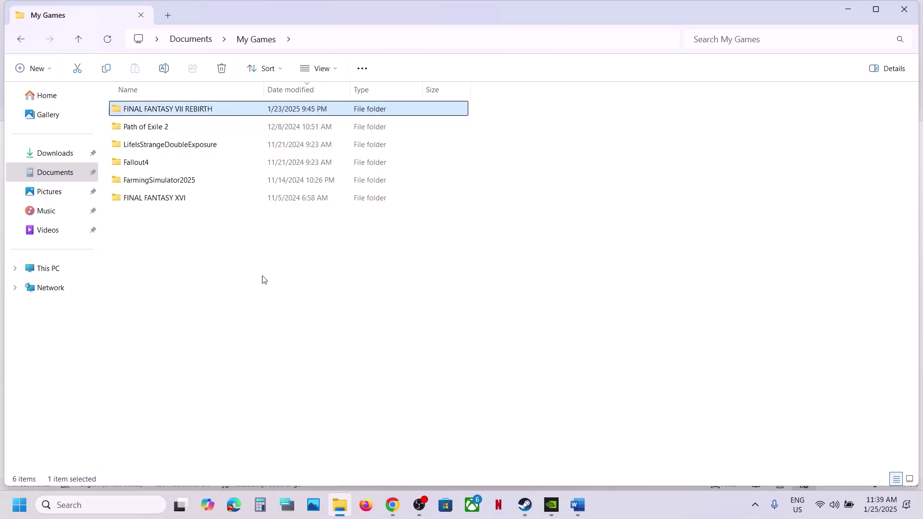
right_click(200, 112)
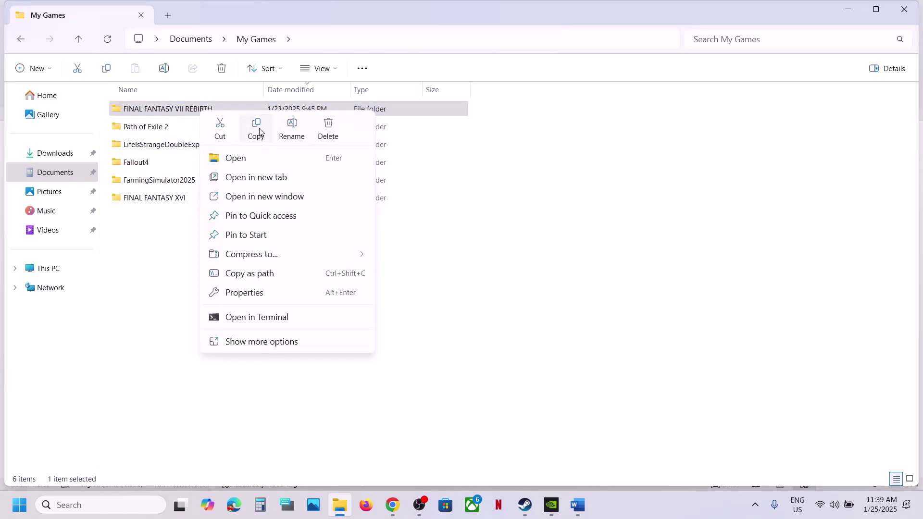
click(146, 268)
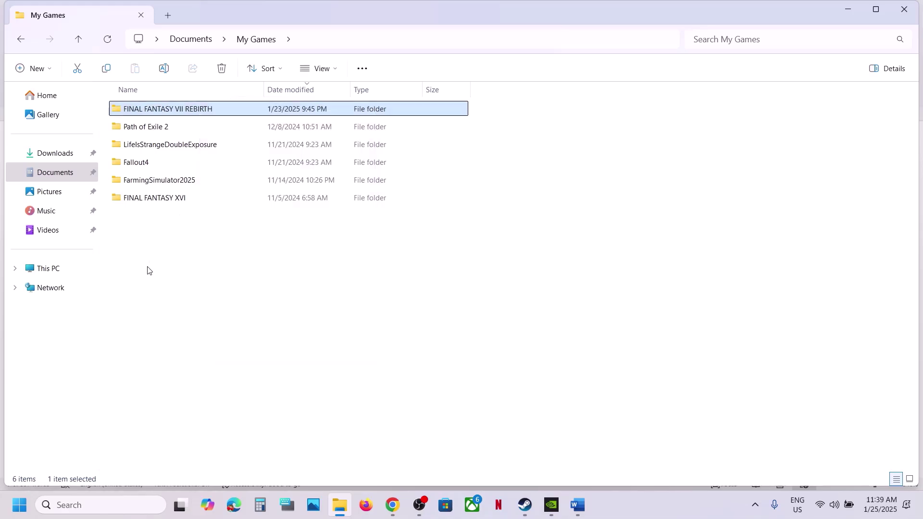
click(146, 268)
Rename the FINAL FANTASY VII REBIRTH folder to FINAL FANTASY VII REBIRTH.old.
right_click(229, 114)
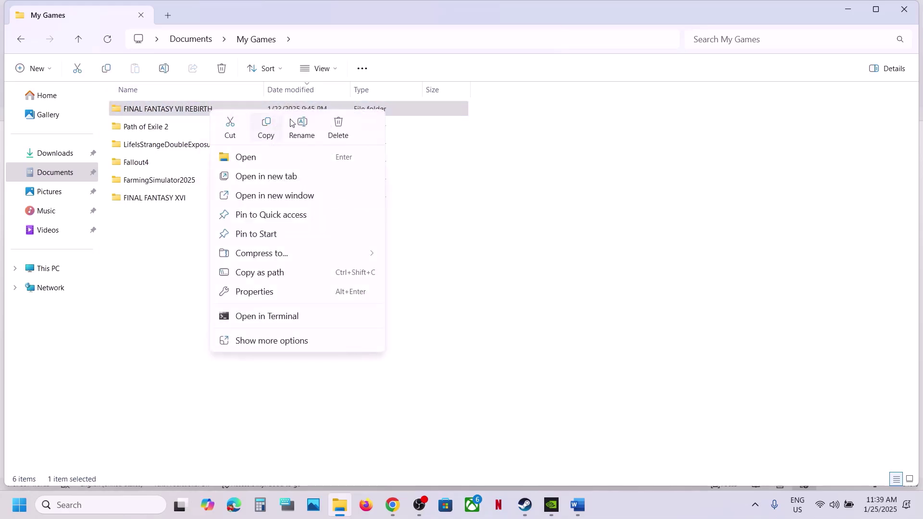
click(300, 124)
click(220, 109)
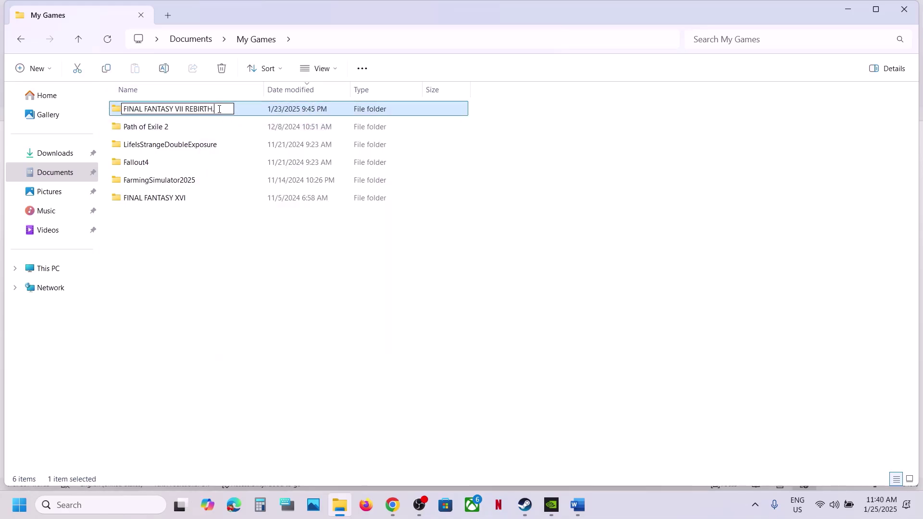
text(.old)
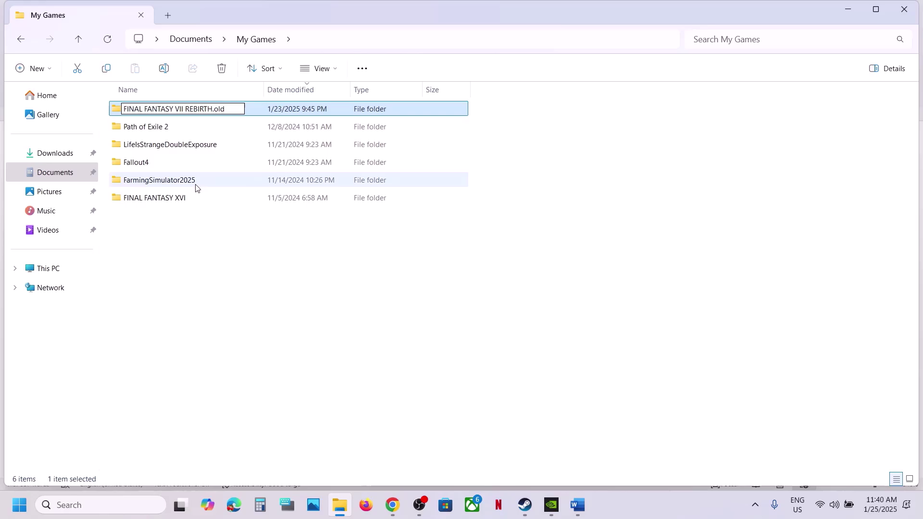
click(223, 243)
Show the Delete option for the FINAL FANTASY VII REBIRTH.old folder without using it, and switch to the game's library page in Steam.
right_click(209, 110)
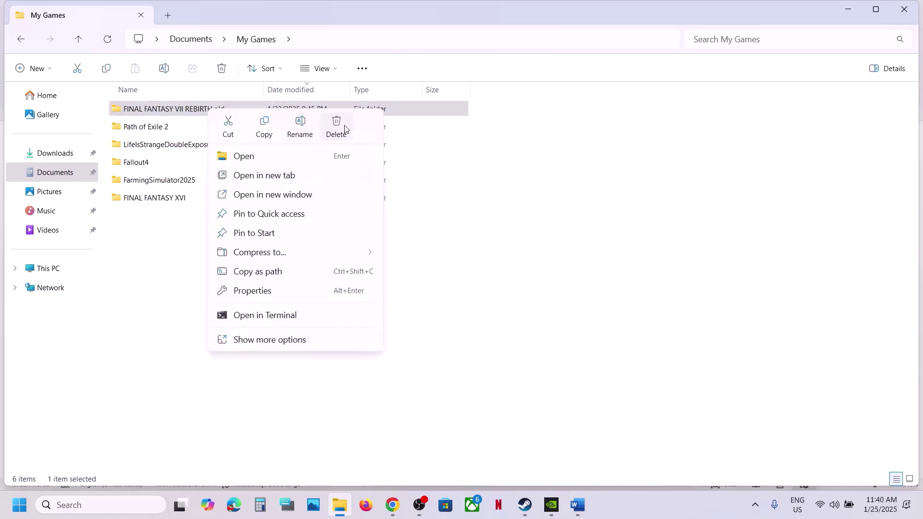
click(451, 339)
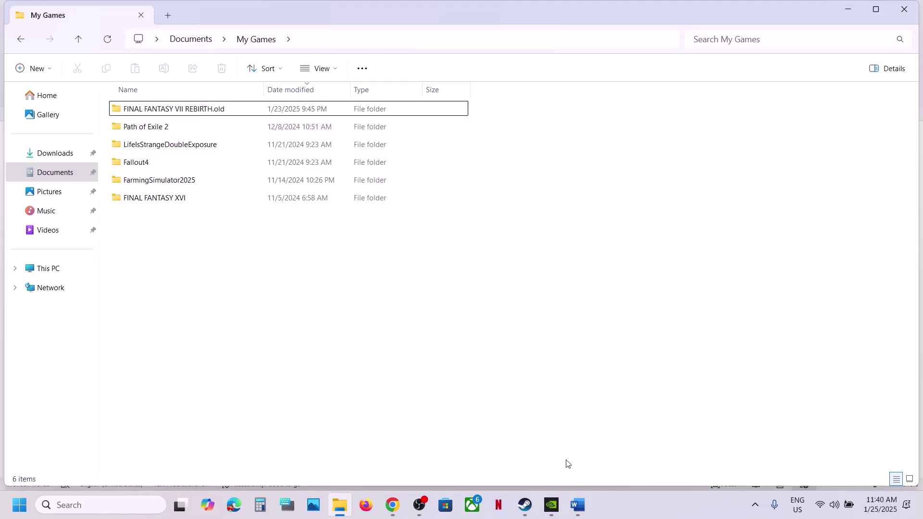
click(525, 505)
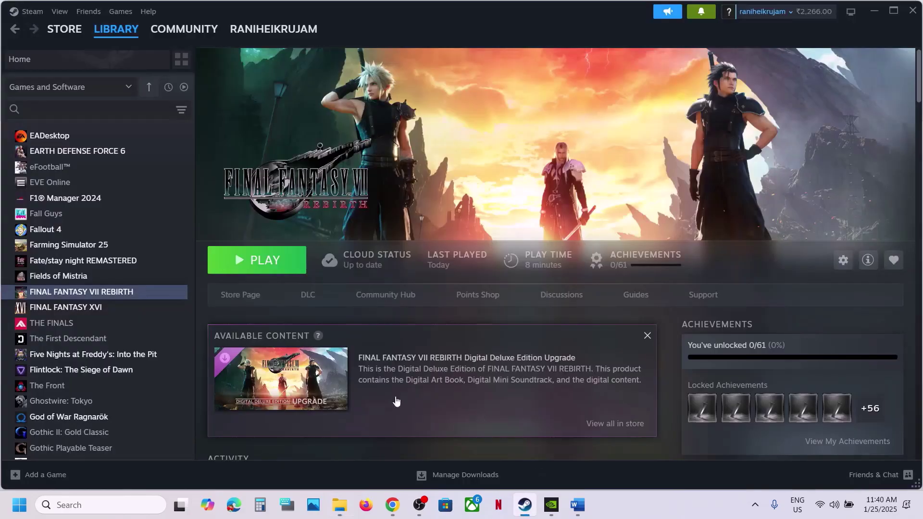
Return to the guide in Word and highlight the Step 12 advice for AMD users to install optional driver 25.1.1.
click(579, 505)
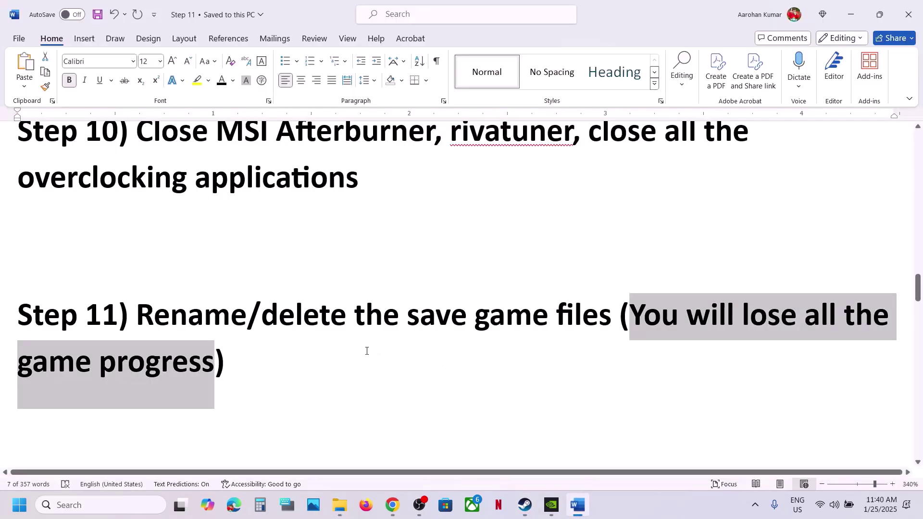
scroll(367, 349, down, 3)
drag(156, 331, 695, 332)
click(691, 328)
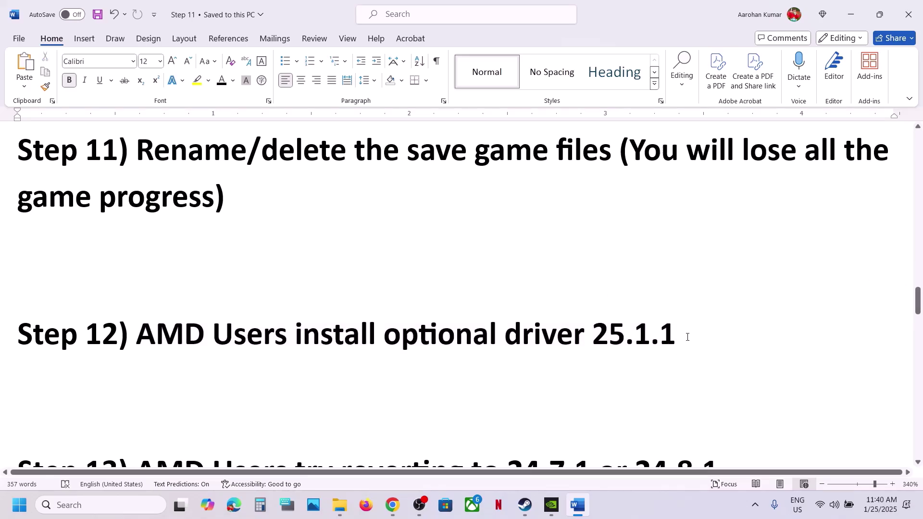
drag(687, 337, 212, 336)
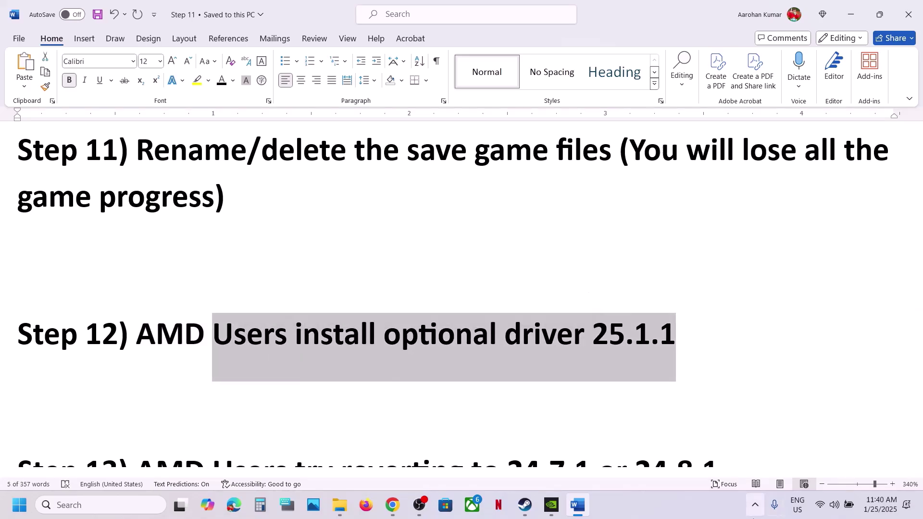
click(754, 505)
click(634, 512)
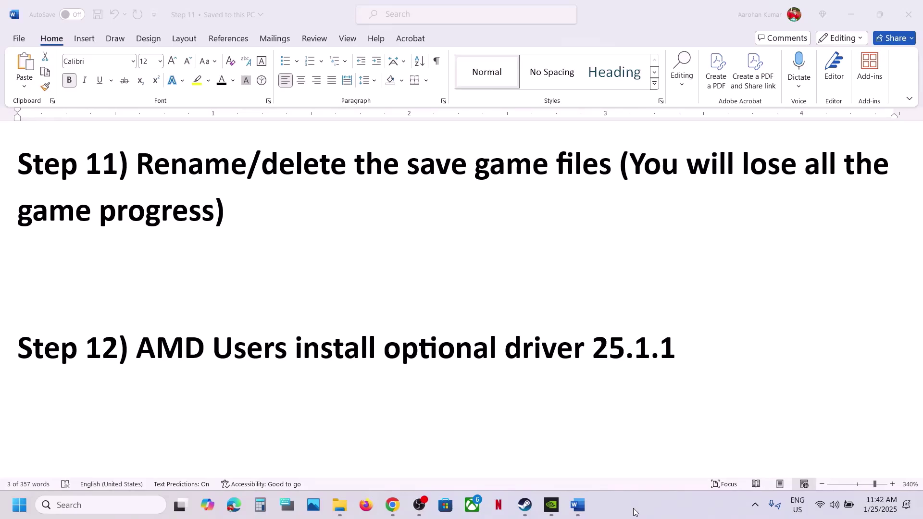
In Chrome, open AMD's Adrenalin Edition 25.1.1 Optional Update release notes and highlight FINAL FANTASY VII REBIRTH under New Game Support.
click(393, 505)
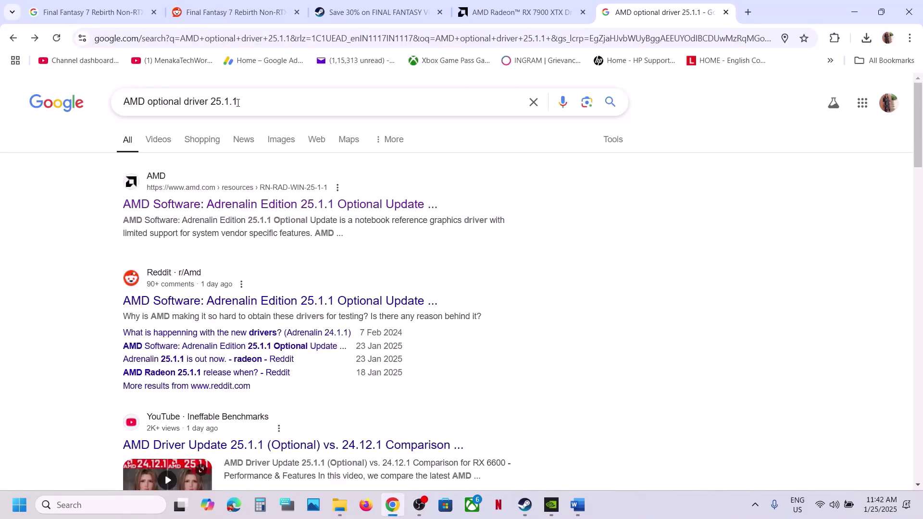
click(235, 205)
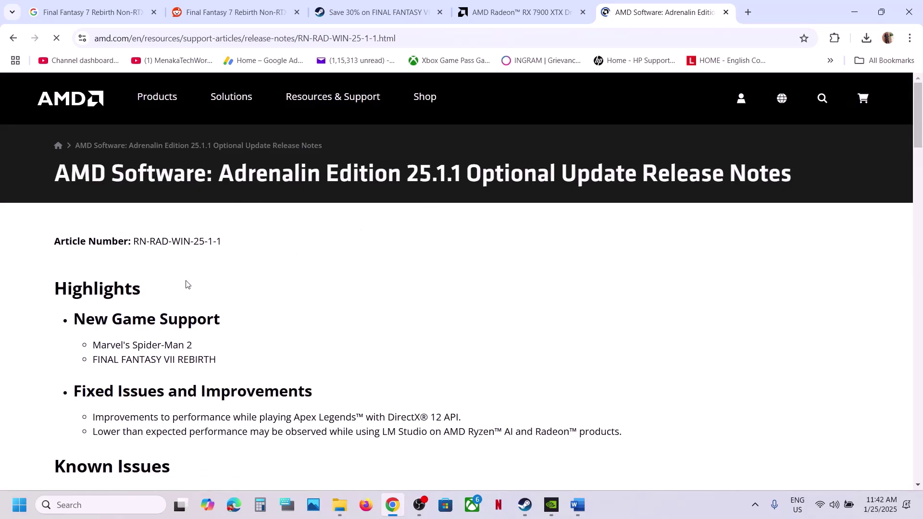
scroll(187, 285, down, 1)
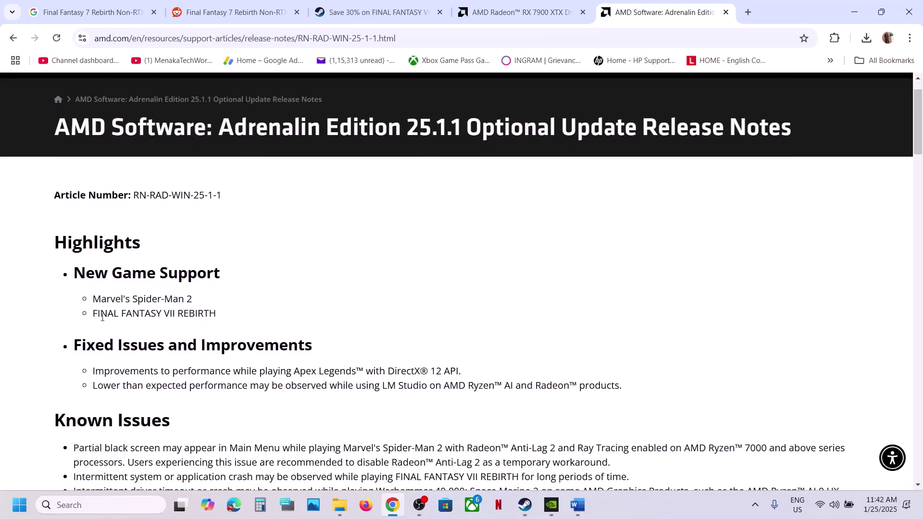
drag(98, 313, 227, 311)
Highlight the Optional Update download heading and download the Adrenalin Edition 25.1.1 driver for Windows 10 & Windows 11 64-bit.
scroll(227, 310, down, 3)
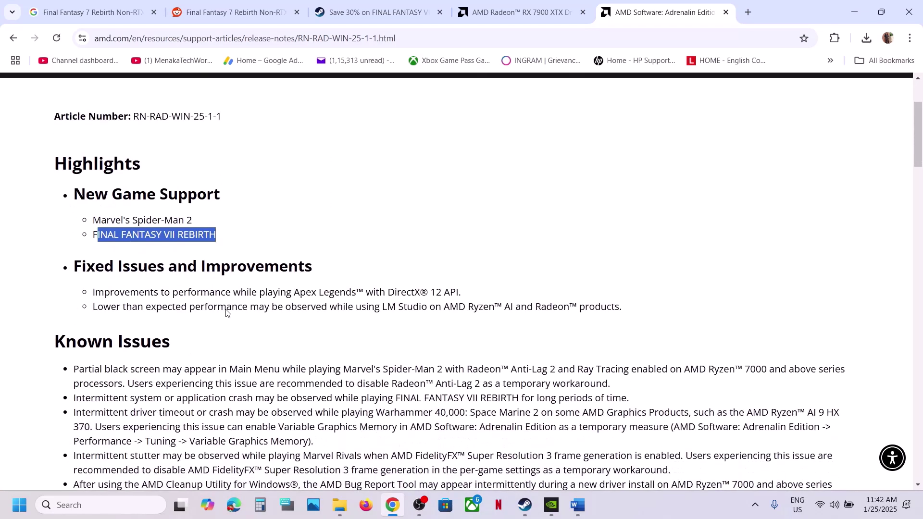
scroll(226, 310, down, 5)
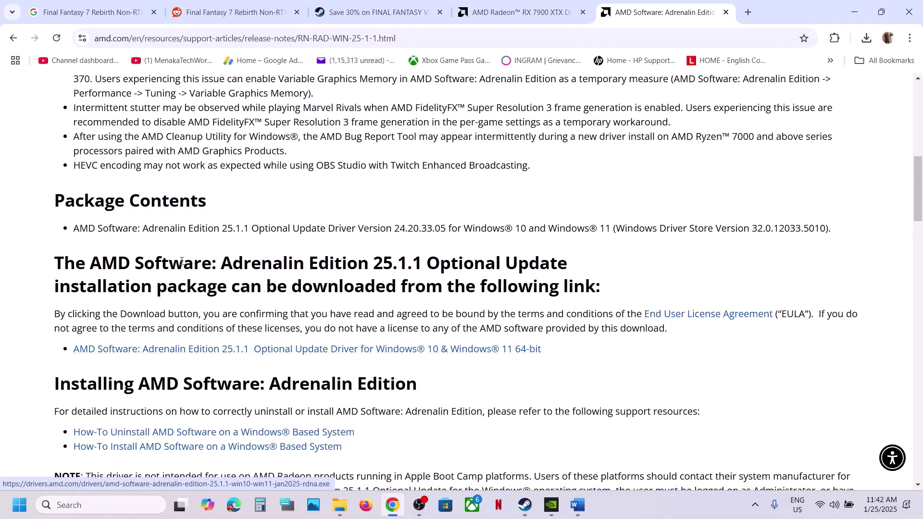
drag(427, 262, 554, 262)
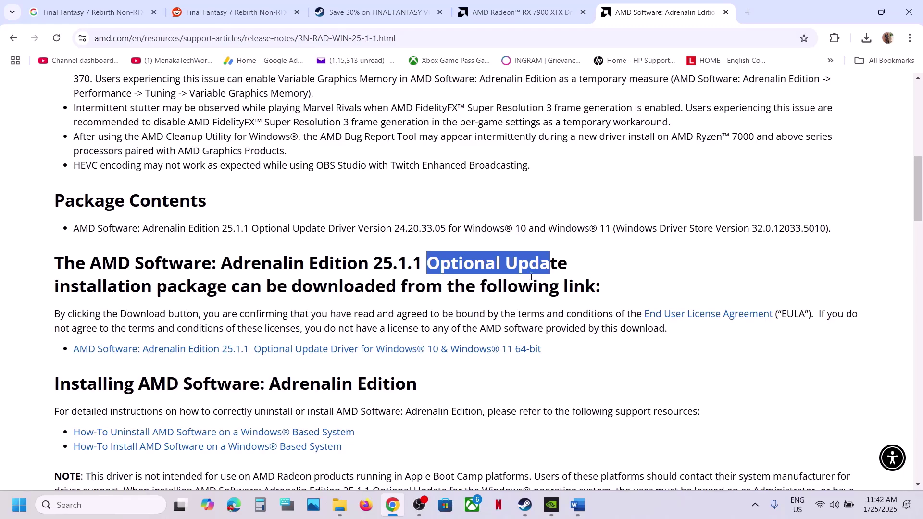
click(364, 353)
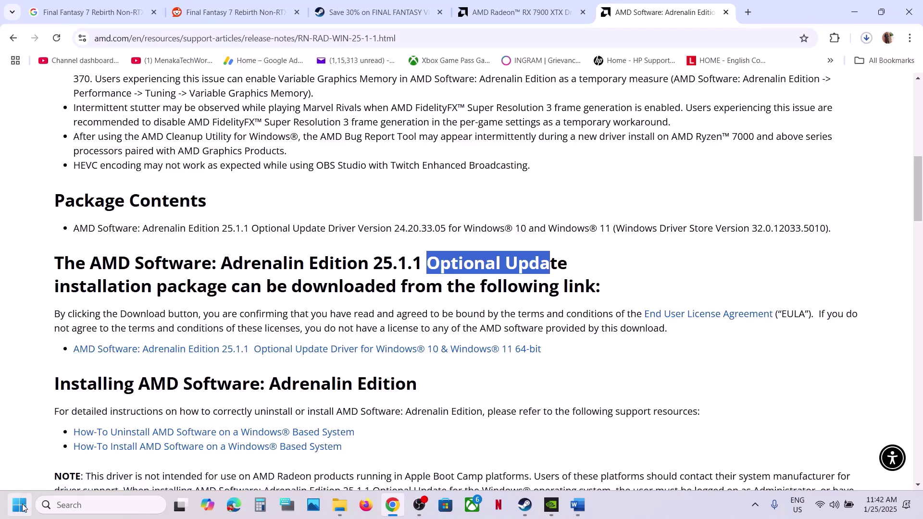
Show the Windows power options without choosing one, and switch to Steam.
key(super)
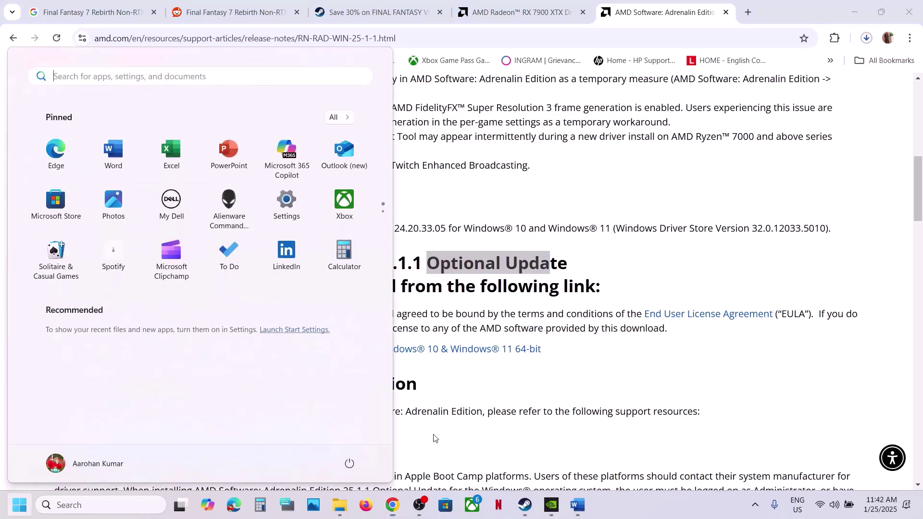
click(350, 464)
click(547, 424)
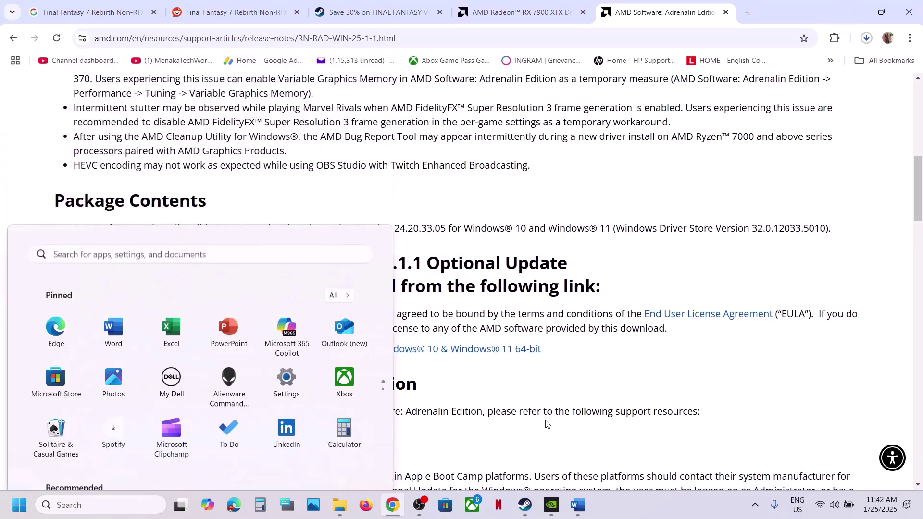
click(525, 505)
Return to the guide in Word and highlight the Step 13 advice for AMD users to try reverting to 24.7.1 or 24.8.1.
click(577, 505)
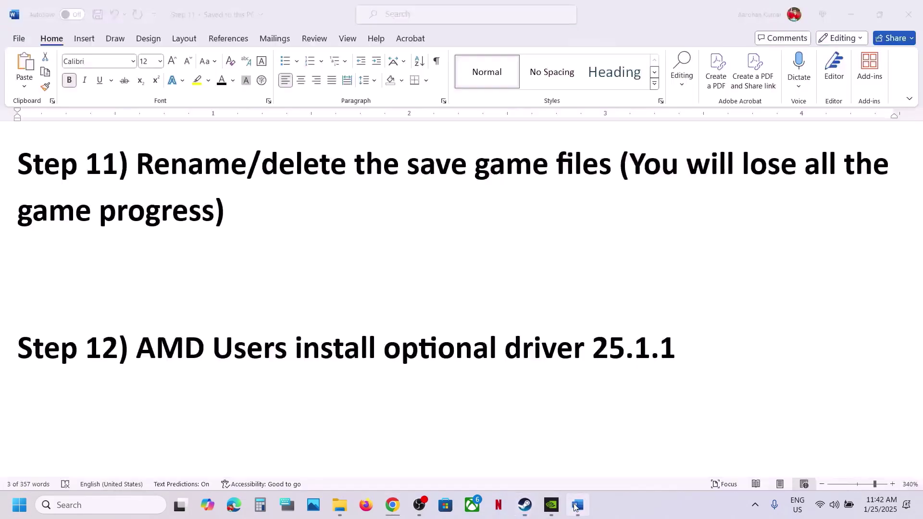
scroll(340, 330, down, 3)
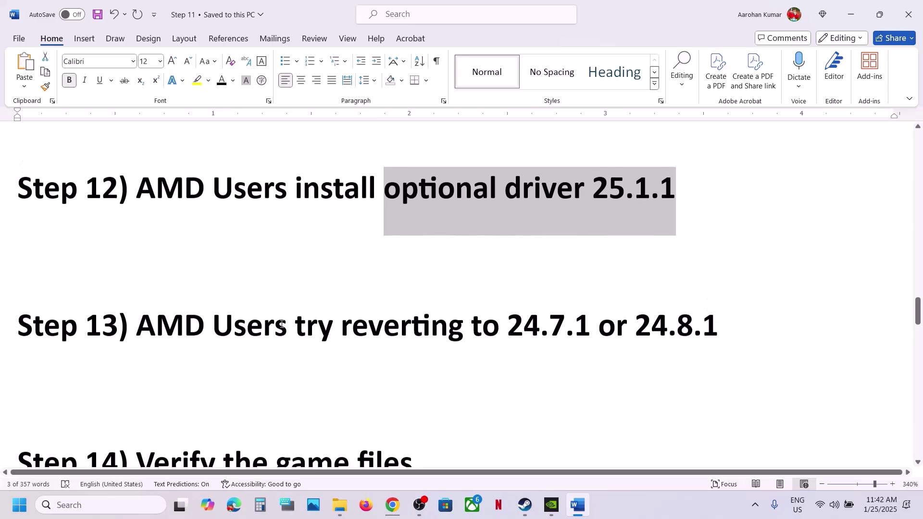
scroll(282, 325, up, 1)
drag(192, 342, 720, 344)
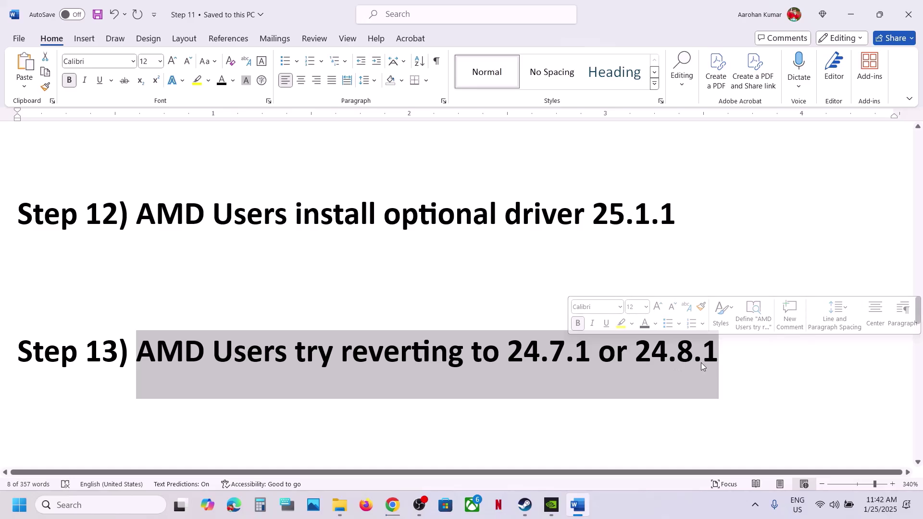
click(721, 359)
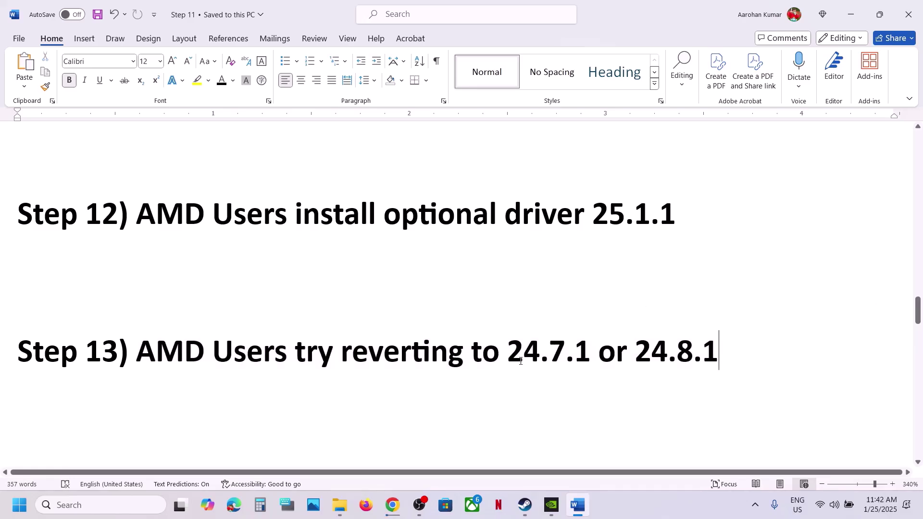
Switch to Chrome and return from the Radeon RX 7900 XTX page to AMD's product search and browse page.
click(392, 505)
click(511, 11)
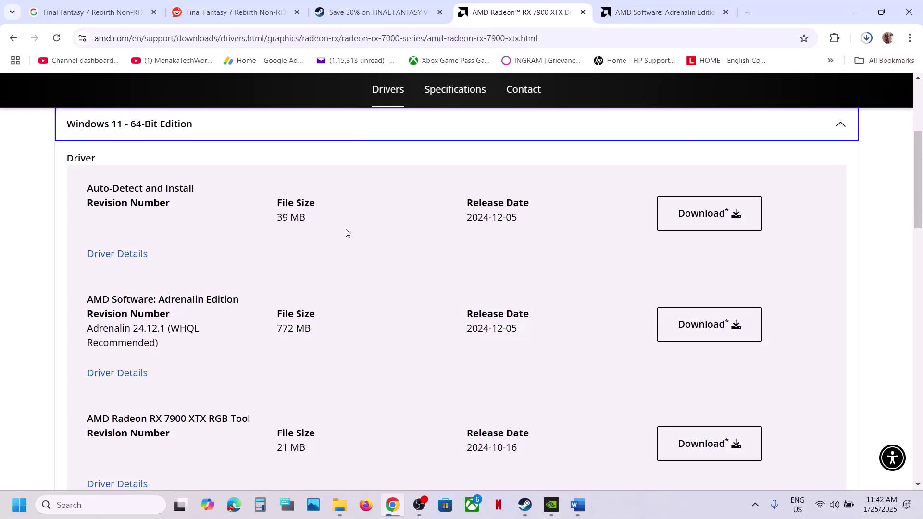
scroll(329, 291, up, 2)
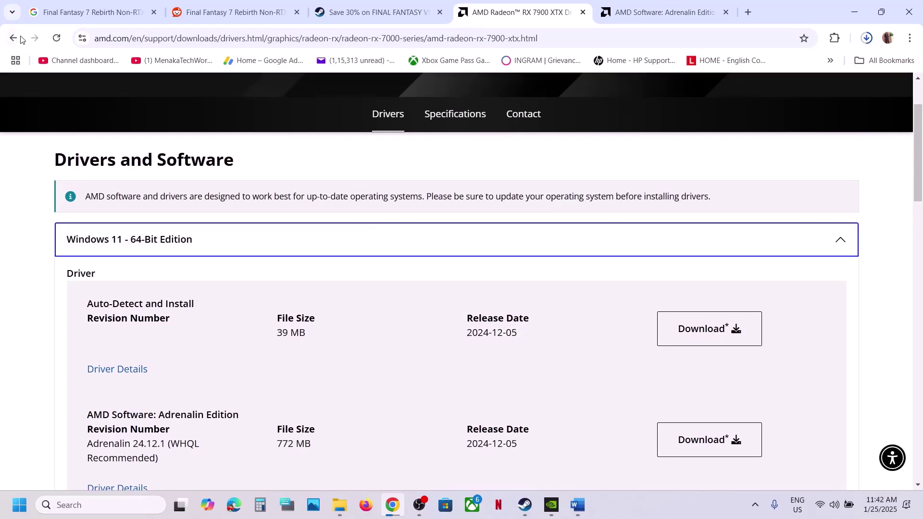
click(13, 38)
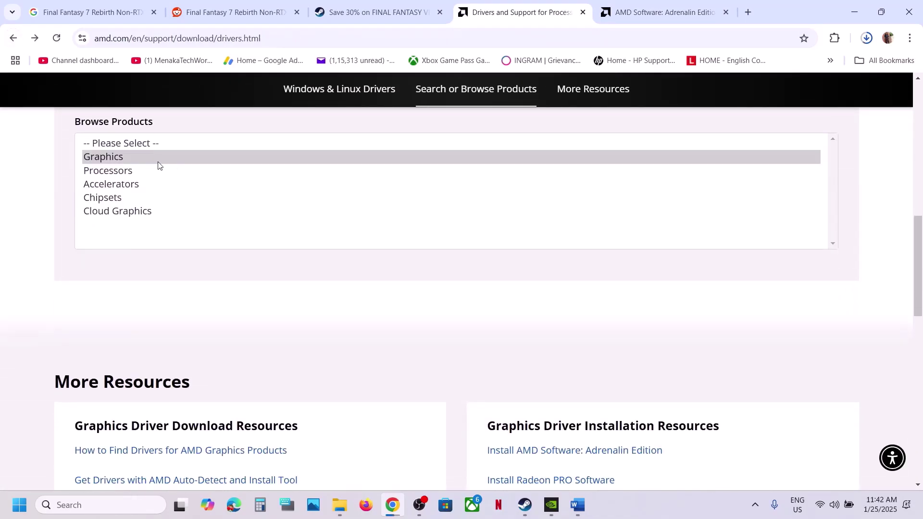
click(158, 163)
scroll(137, 206, up, 4)
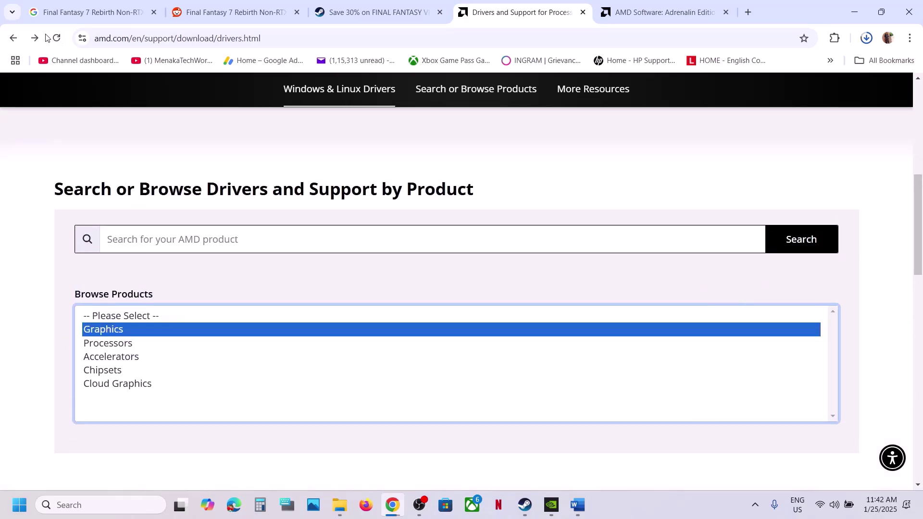
click(8, 42)
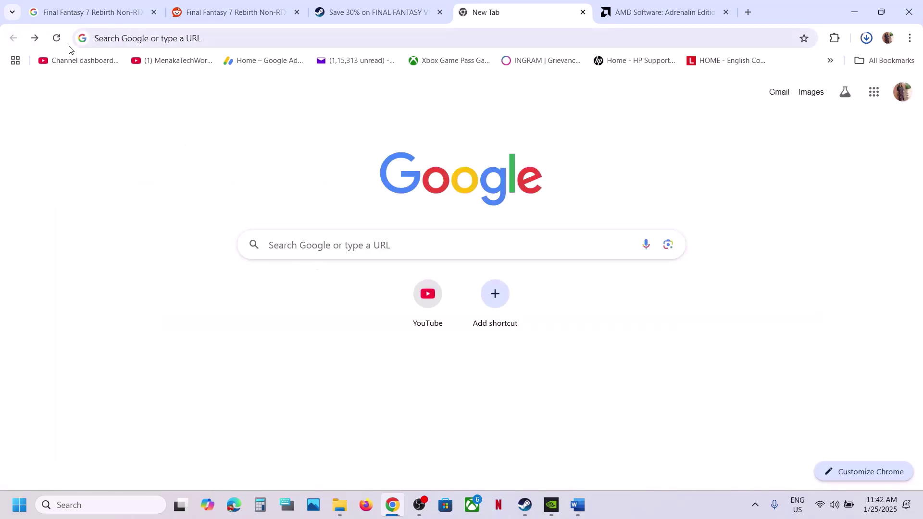
click(34, 43)
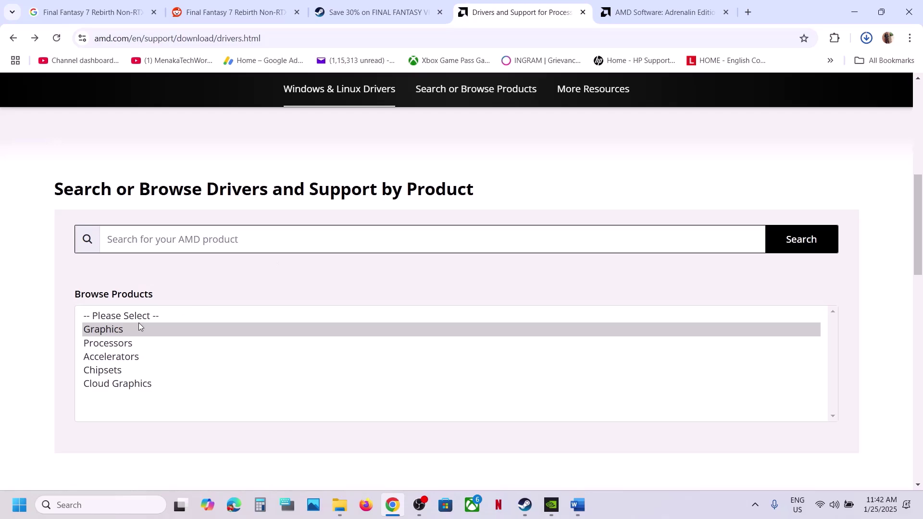
Browse AMD's products to Graphics, Radeon RX, Radeon RX 7000 Series, AMD Radeon RX 7900 XTX and submit the selection.
click(121, 344)
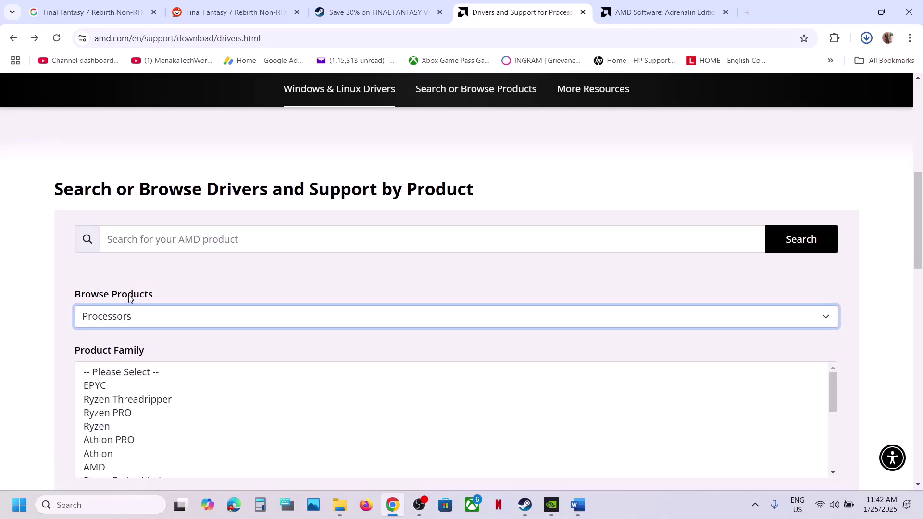
click(117, 322)
click(107, 355)
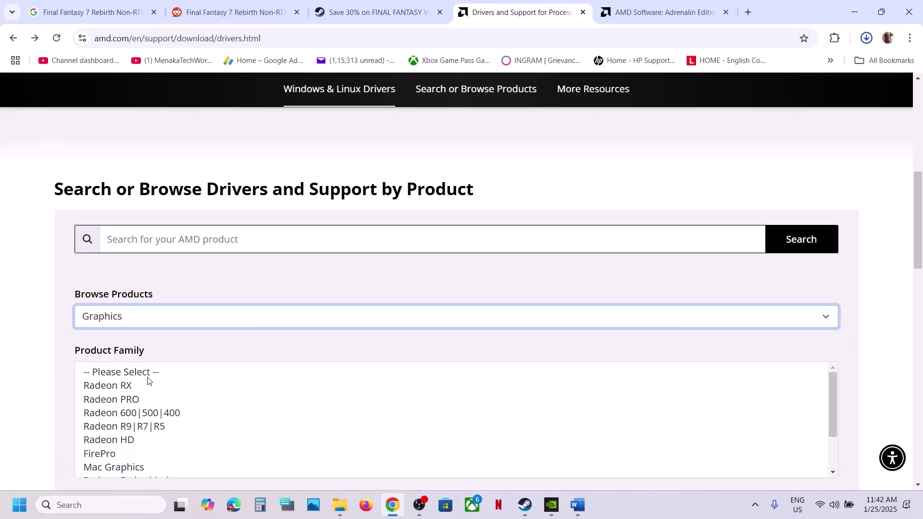
click(145, 384)
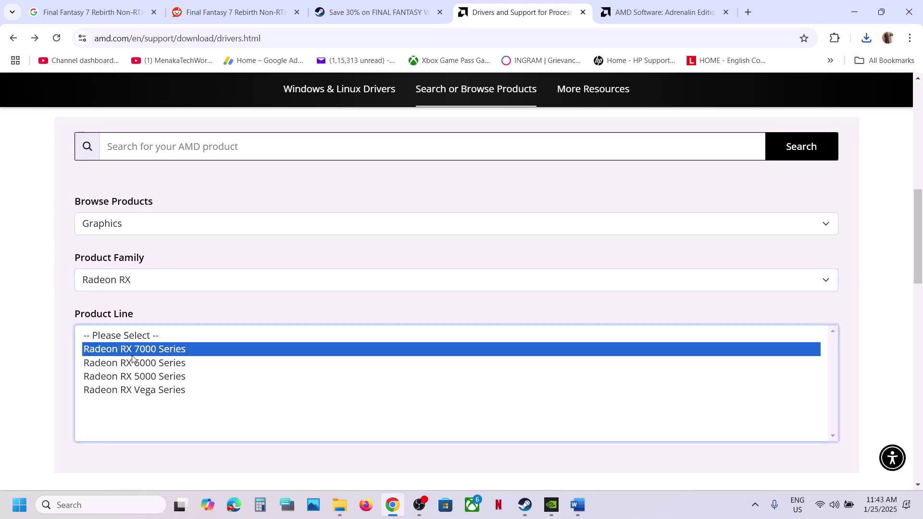
click(134, 352)
click(158, 330)
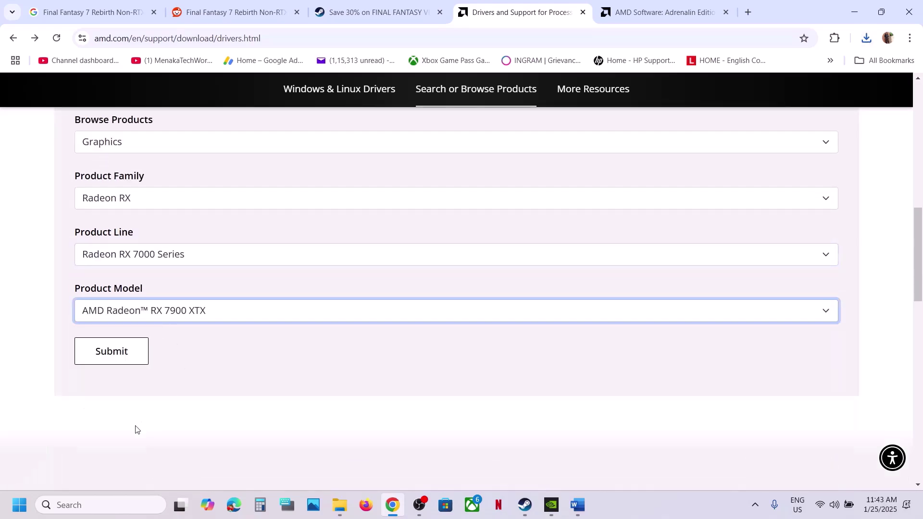
click(114, 365)
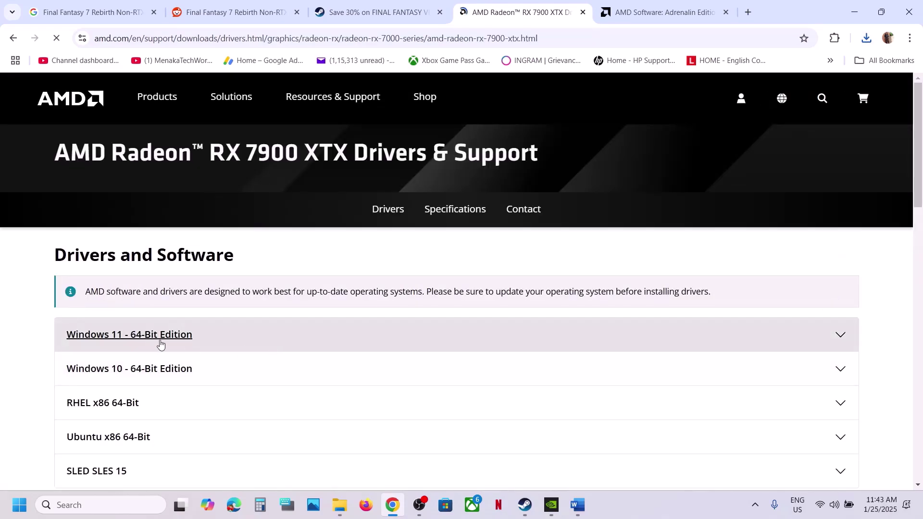
Expand the Windows 11 - 64-Bit Edition drivers and open the Previous Drivers page for the Radeon RX 7900 XTX.
click(160, 336)
scroll(192, 355, down, 1)
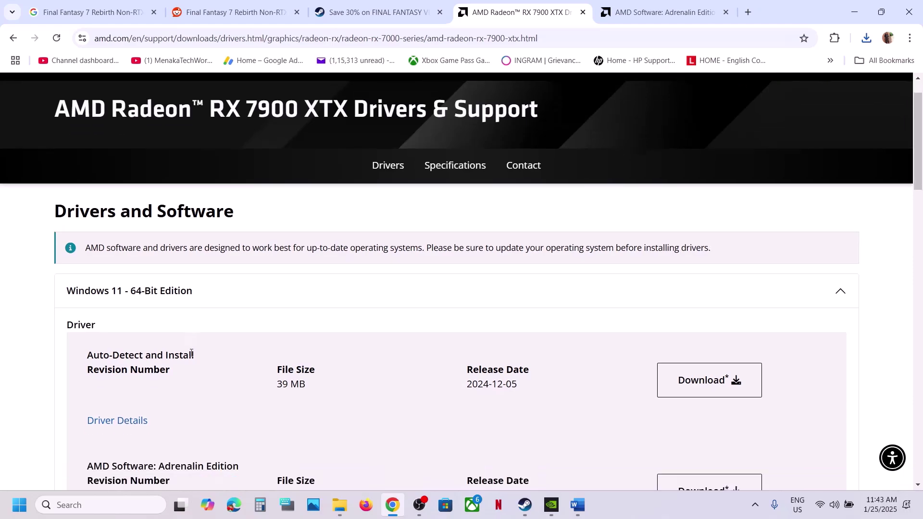
scroll(190, 355, down, 7)
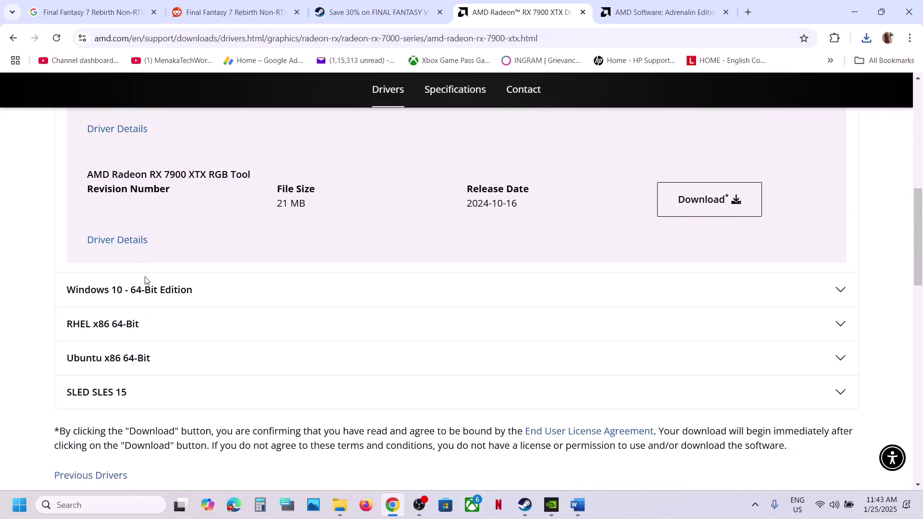
scroll(145, 280, down, 2)
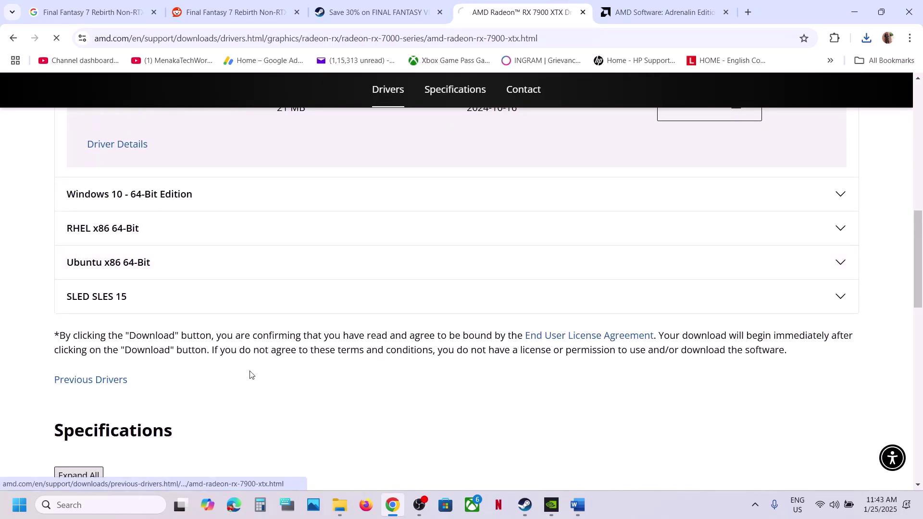
scroll(249, 375, down, 3)
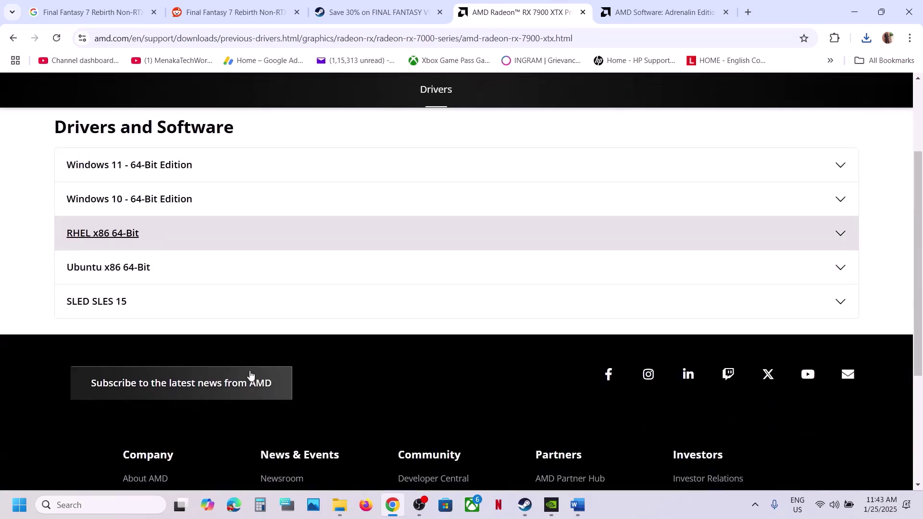
Expand the previous Windows 11 - 64-Bit Edition drivers and highlight the Adrenalin revision numbers 24.8.1 and 24.7.1.
click(128, 168)
scroll(268, 302, down, 2)
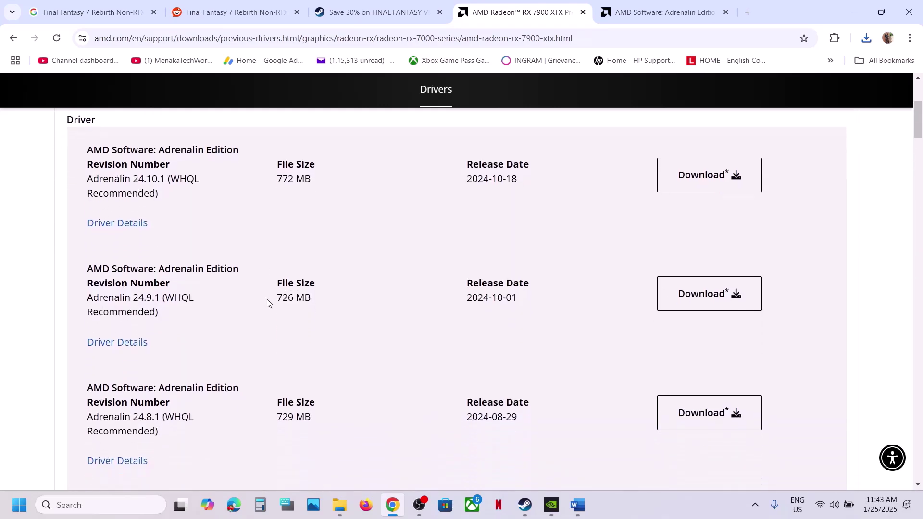
scroll(267, 303, down, 3)
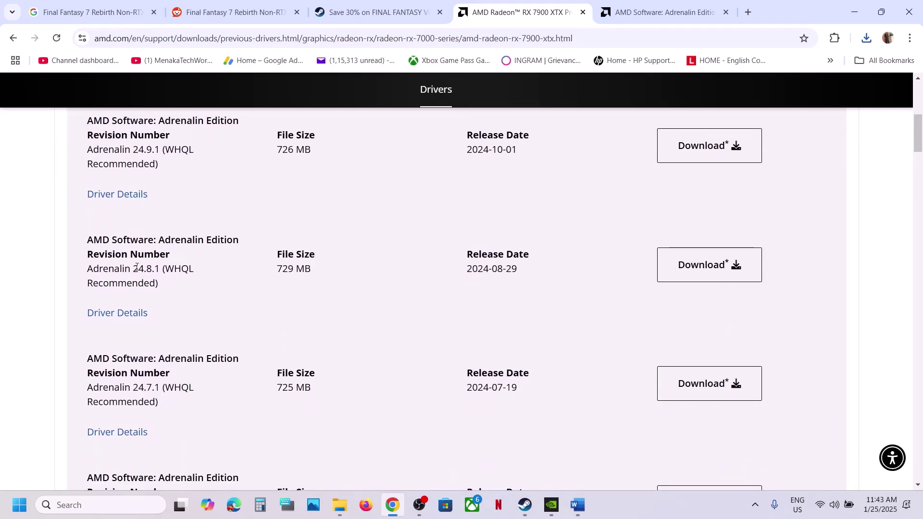
drag(136, 267, 166, 270)
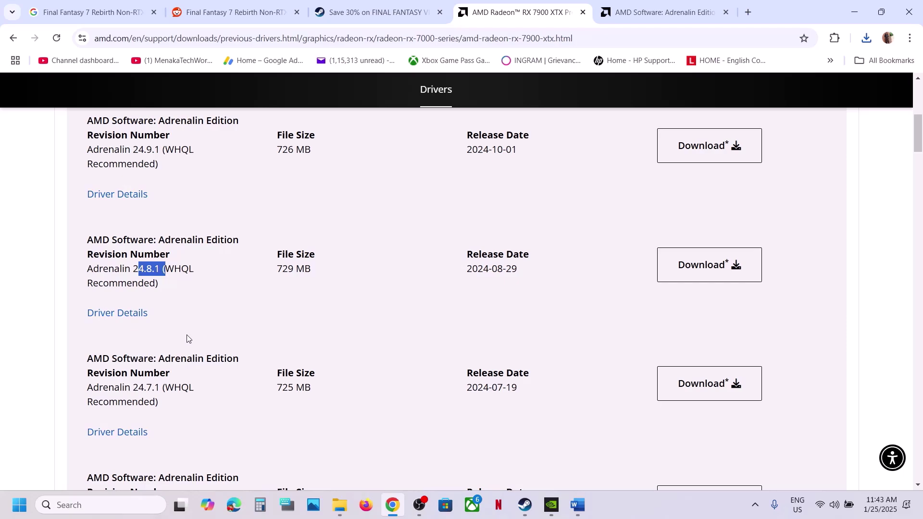
scroll(187, 339, down, 1)
drag(128, 345, 168, 345)
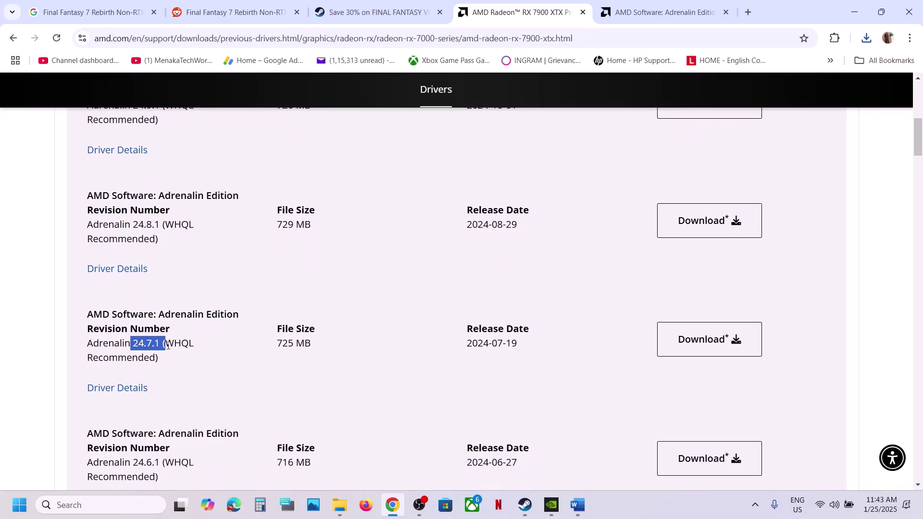
Return to the guide in Word and highlight the Step 14 instruction to verify the game files.
click(577, 497)
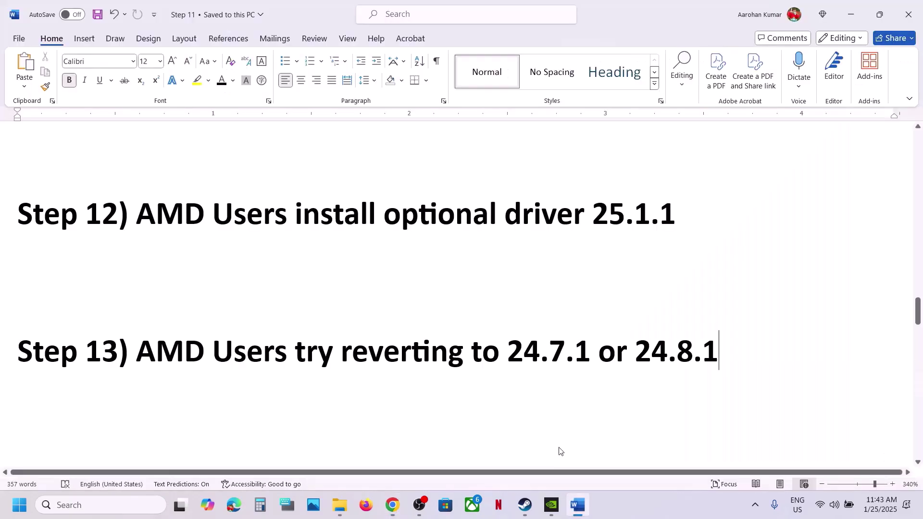
scroll(244, 337, down, 4)
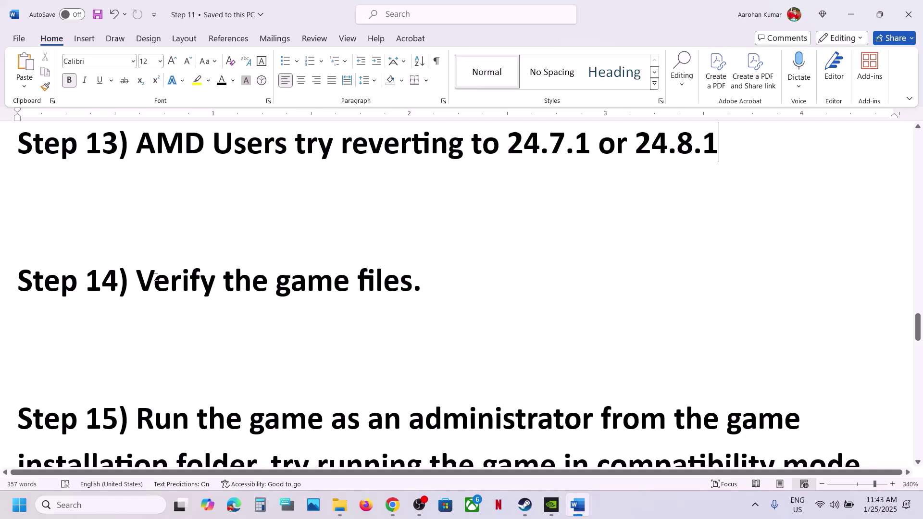
drag(155, 278, 422, 283)
In Steam, show the file verification option in FINAL FANTASY VII REBIRTH's Installed Files properties, and close the properties without running it.
click(525, 505)
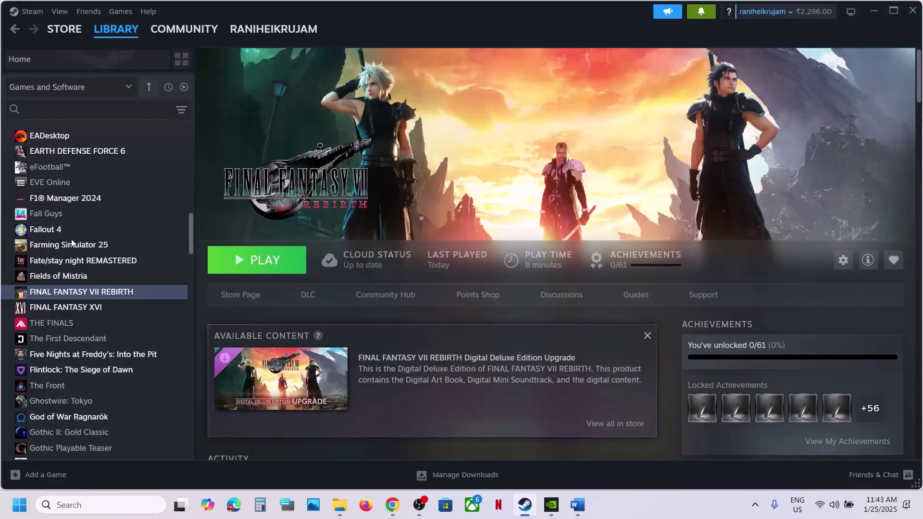
right_click(59, 293)
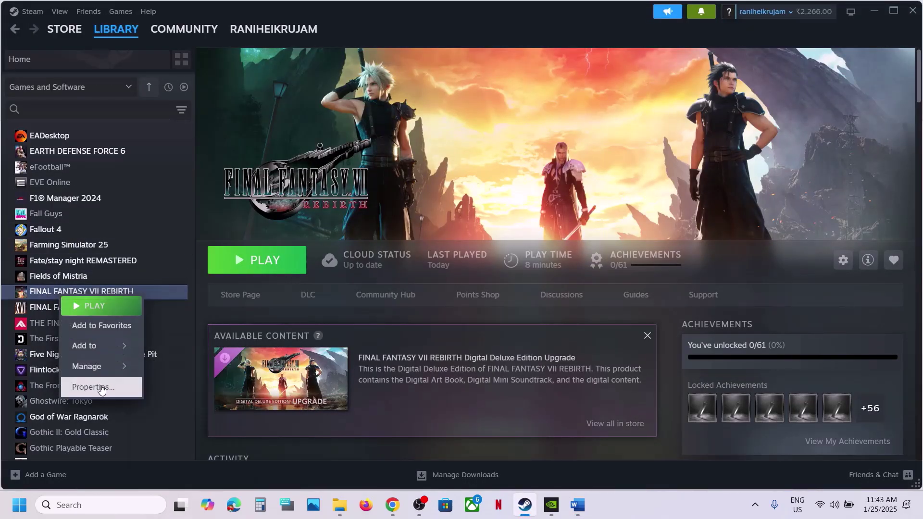
click(101, 388)
click(249, 181)
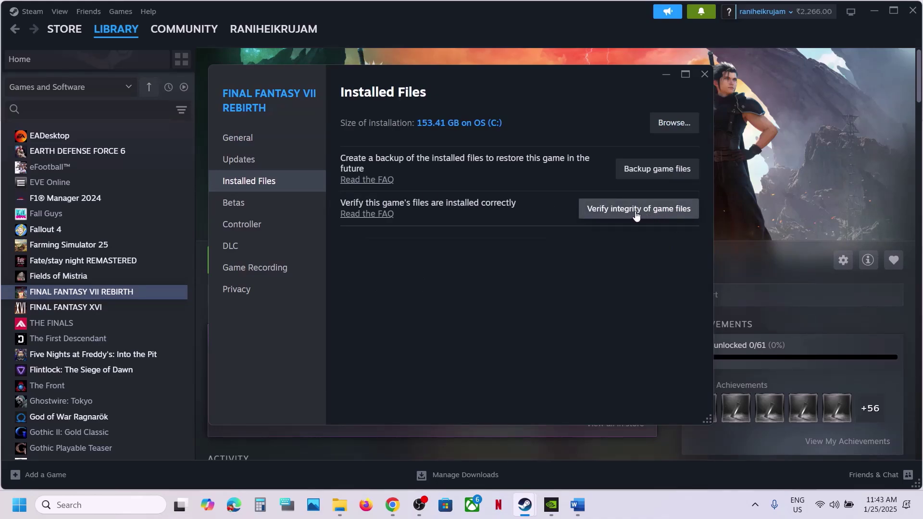
click(705, 74)
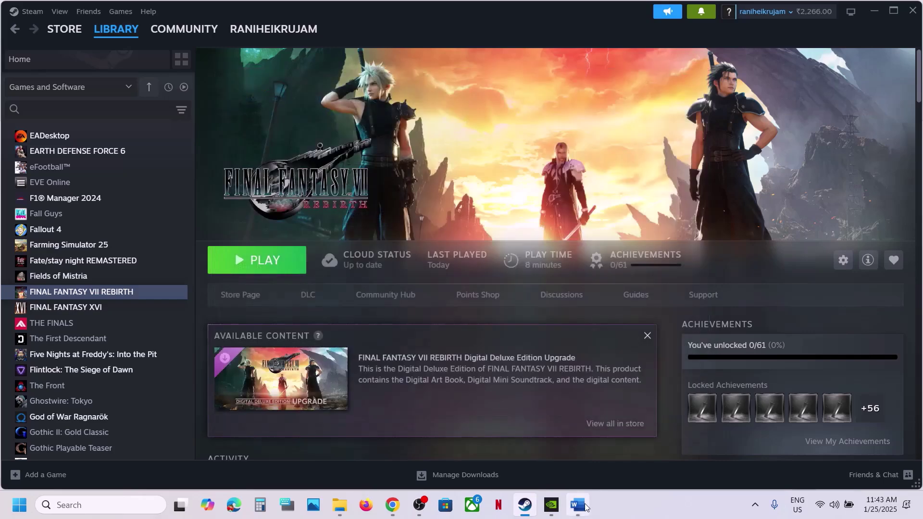
Return to the guide in Word and highlight the Step 15 advice to run the game as an administrator from the installation folder.
click(578, 506)
scroll(352, 374, down, 3)
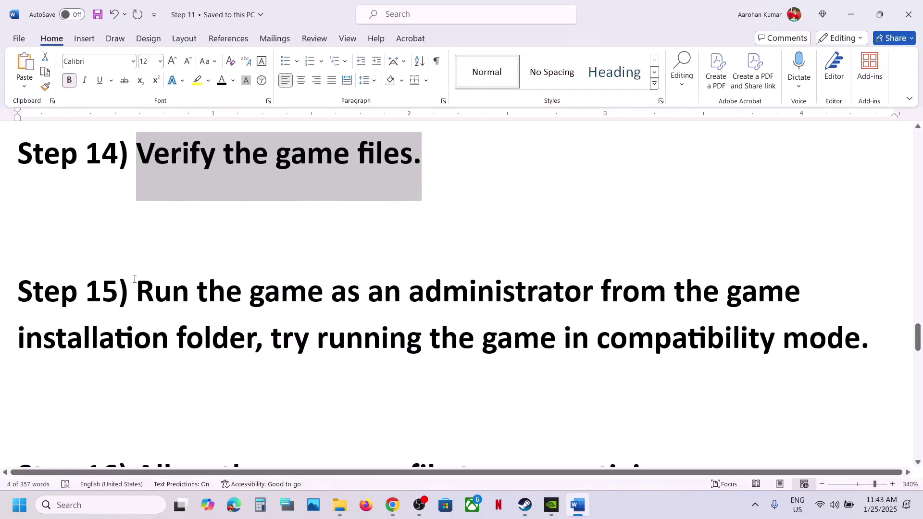
drag(137, 289, 263, 339)
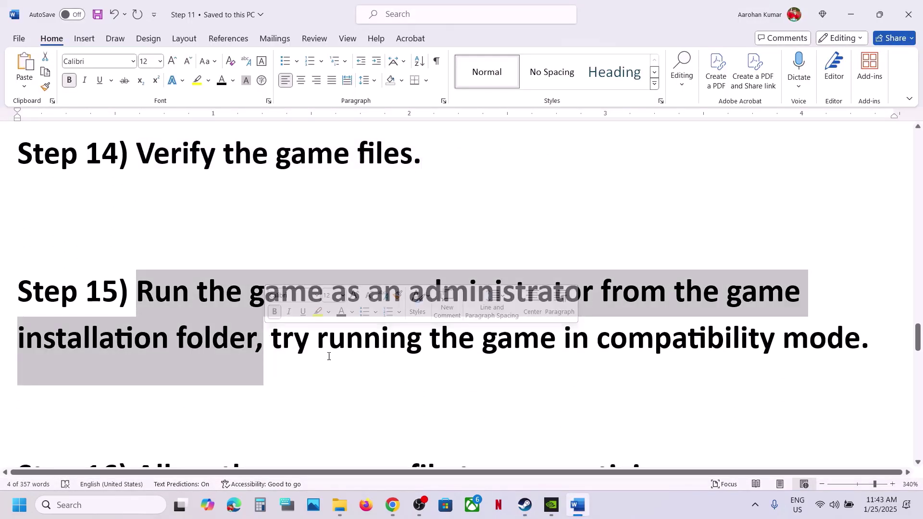
From Steam, browse the local files of FINAL FANTASY VII REBIRTH and show the available actions for the ff7rebirth application.
click(527, 506)
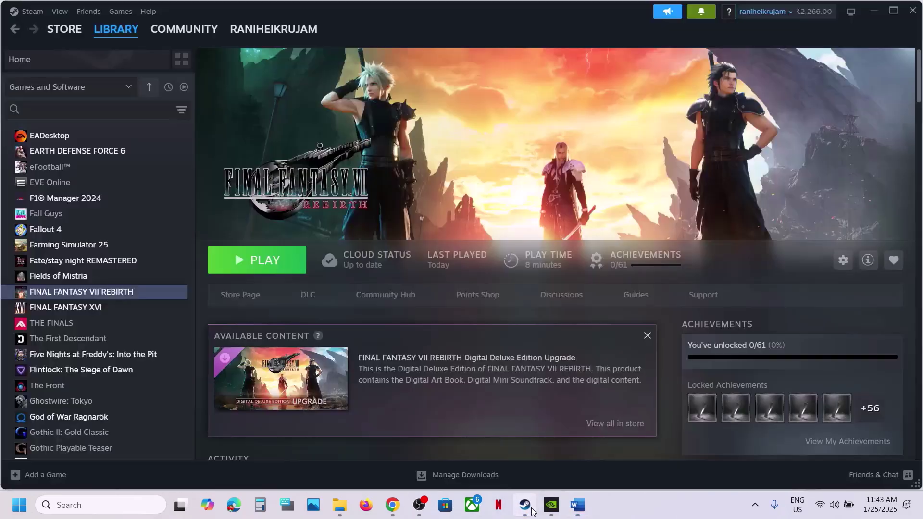
right_click(106, 294)
mouse_move(155, 355)
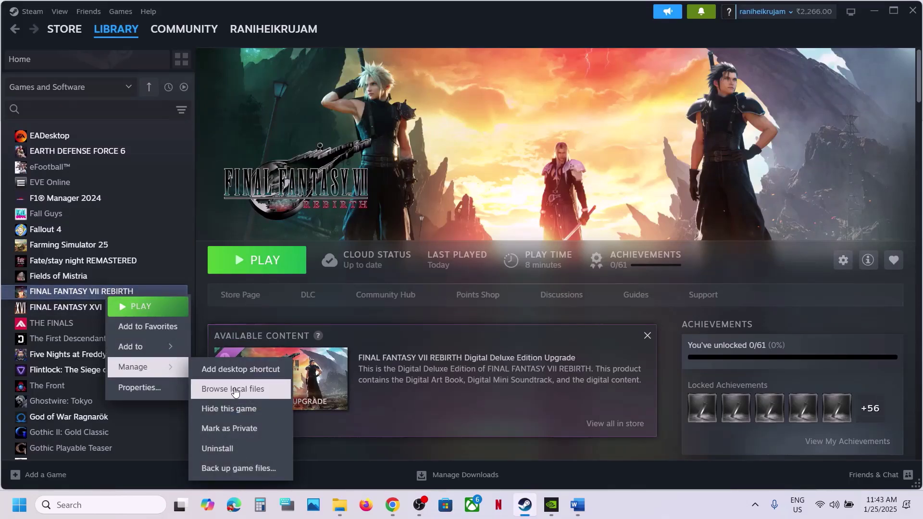
click(236, 392)
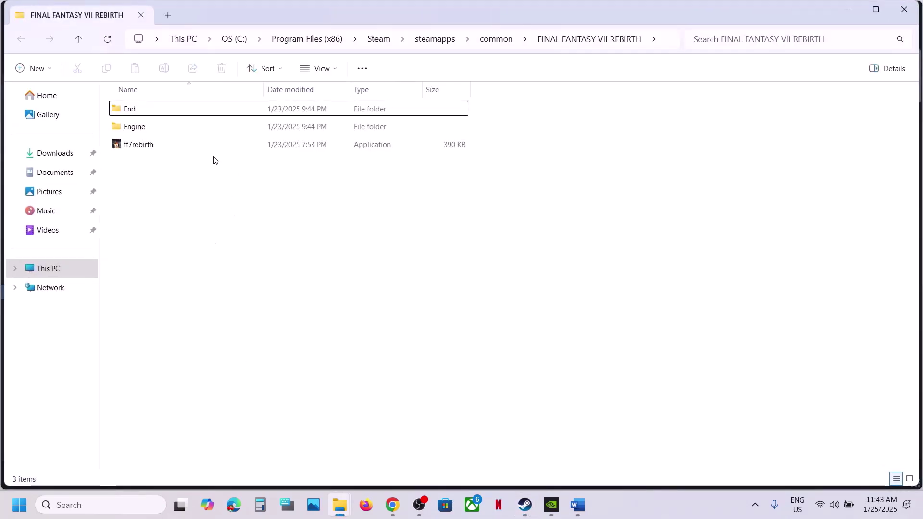
right_click(155, 146)
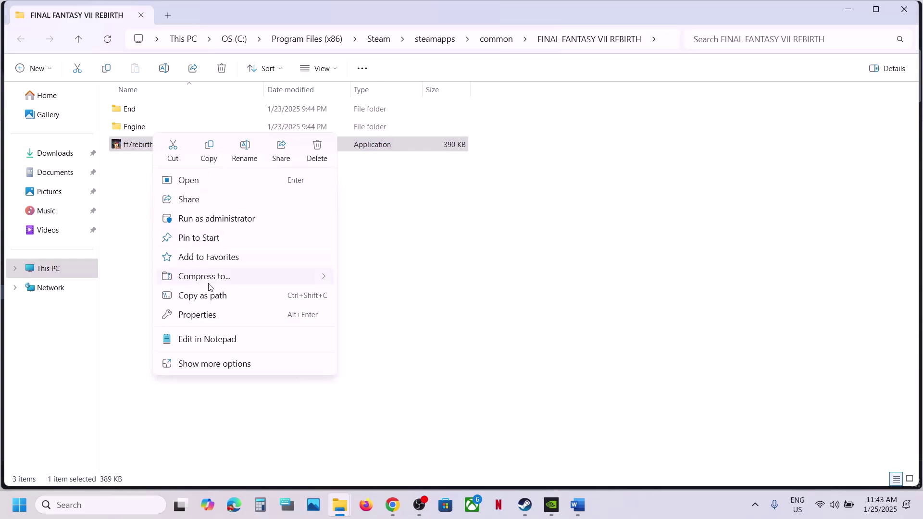
drag(139, 239, 140, 110)
Navigate from the game's installation folder through End and Binaries into the Win64 folder.
click(168, 116)
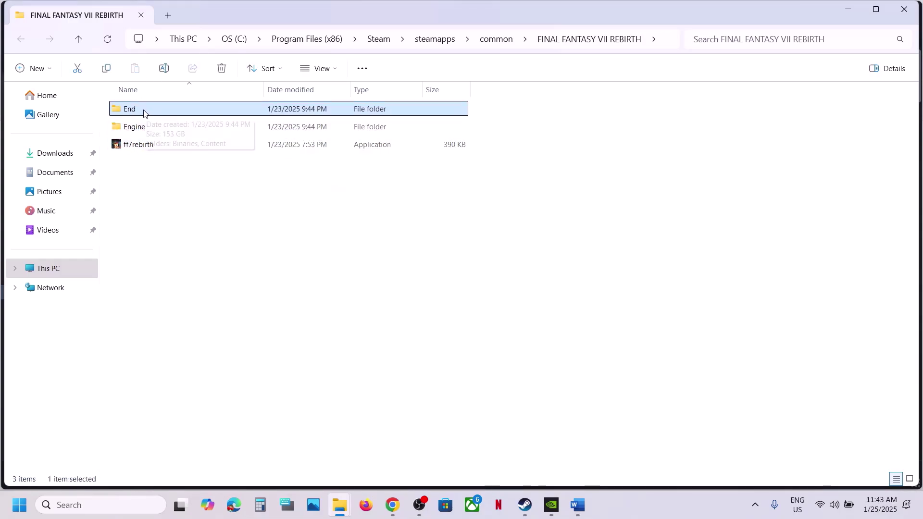
double_click(144, 111)
double_click(143, 112)
double_click(144, 111)
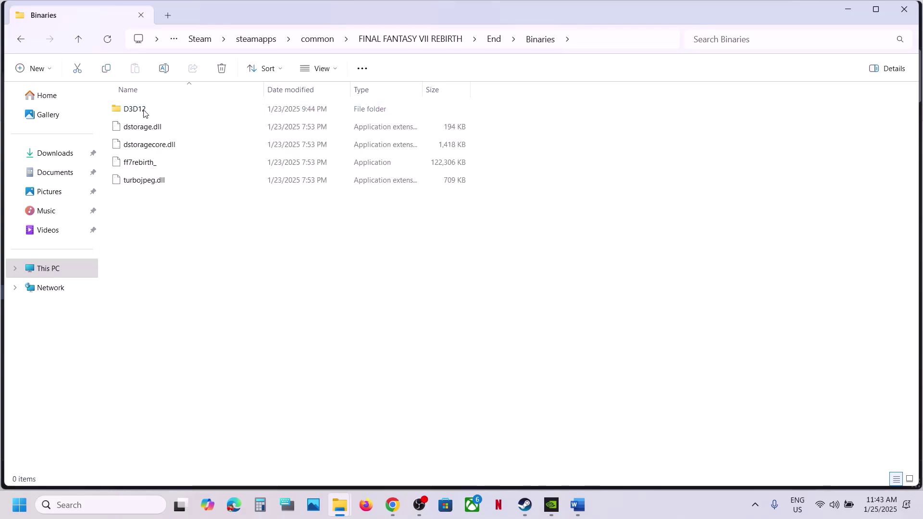
Set the ff7rebirth_ application in the Win64 folder to always run as an administrator and save the setting.
click(137, 169)
right_click(138, 170)
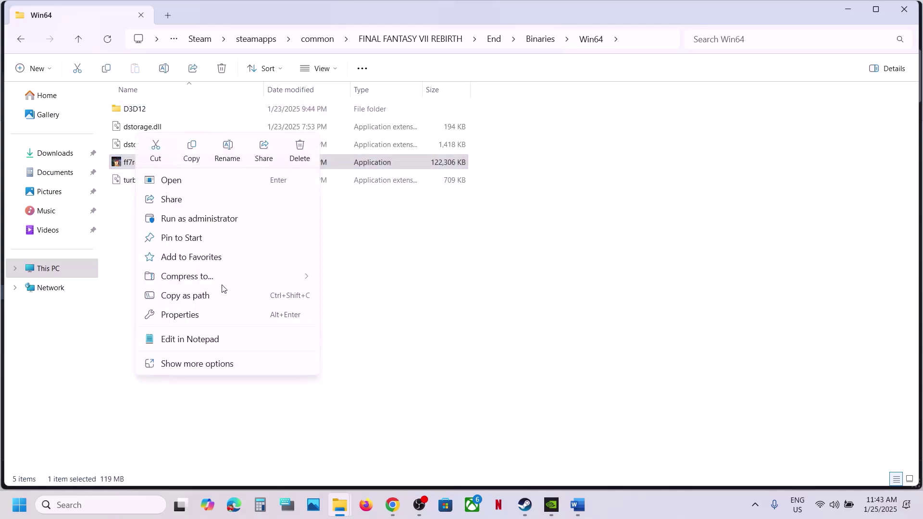
click(222, 313)
click(252, 189)
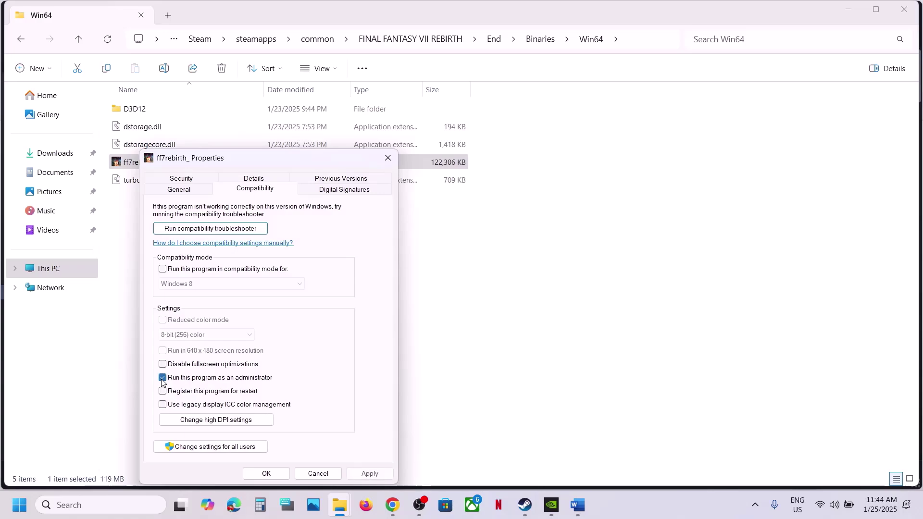
click(368, 474)
click(266, 473)
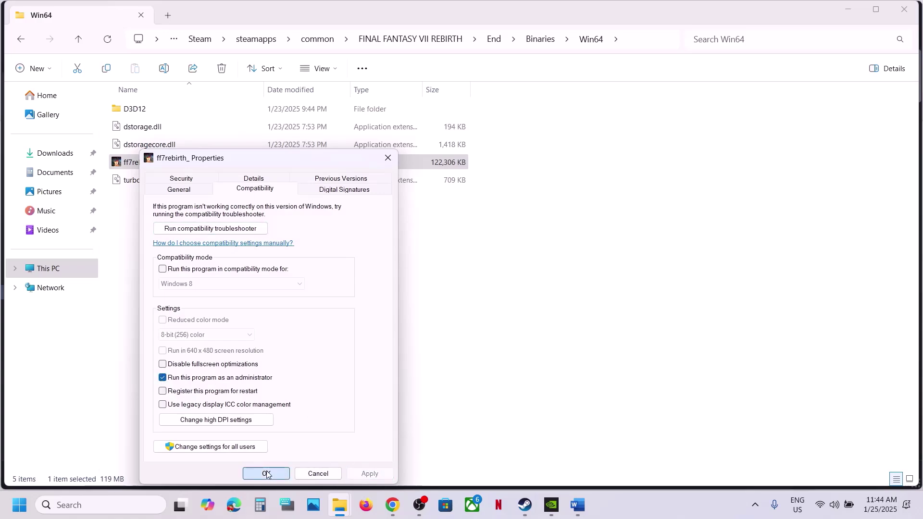
Reopen the ff7rebirth_ compatibility properties and apply compatibility mode for Windows 8.
right_click(167, 163)
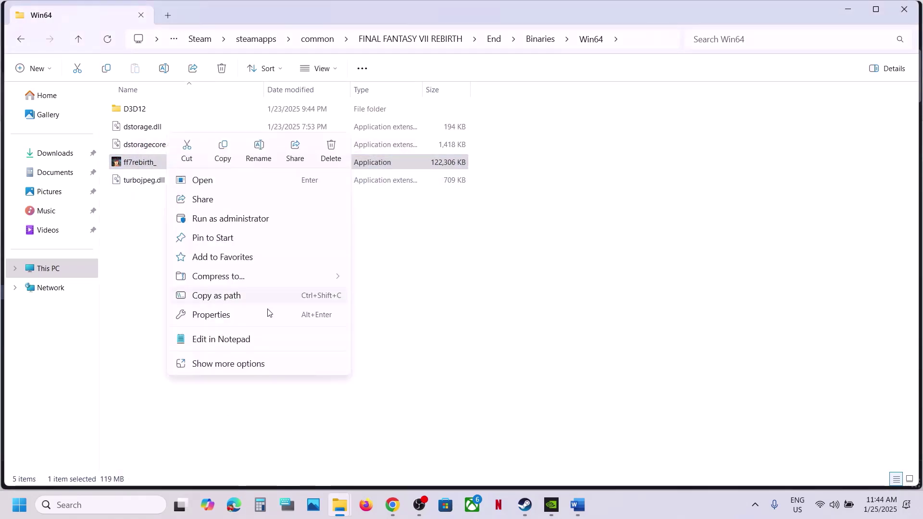
click(240, 315)
click(285, 188)
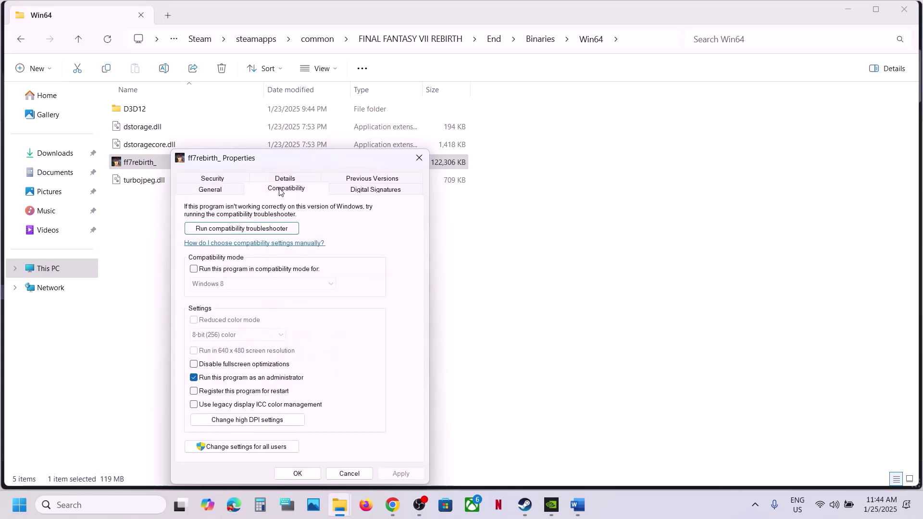
click(194, 270)
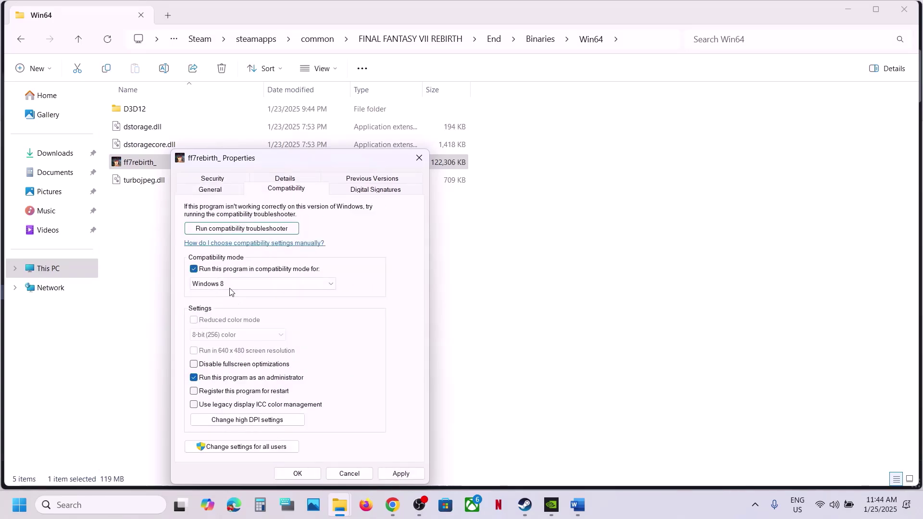
click(401, 473)
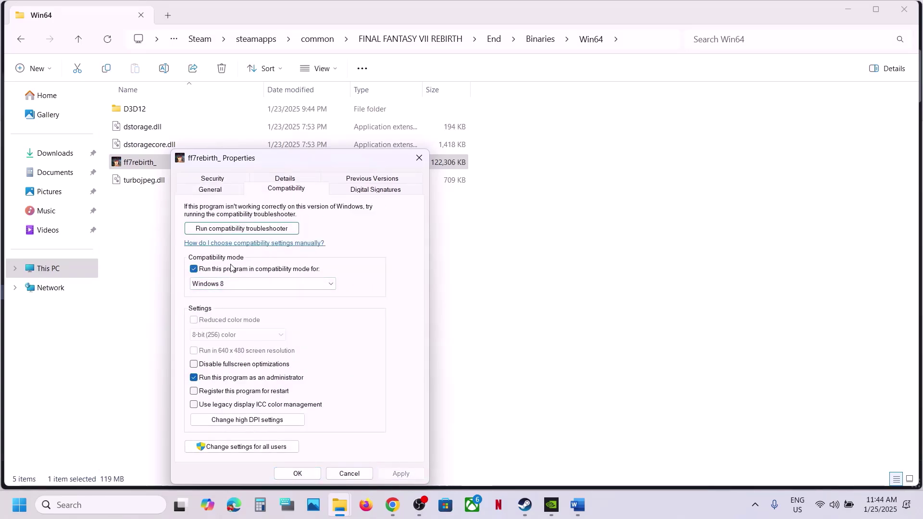
Change the ff7rebirth_ compatibility mode to Windows 7 and disable fullscreen optimizations, applying both changes.
click(232, 283)
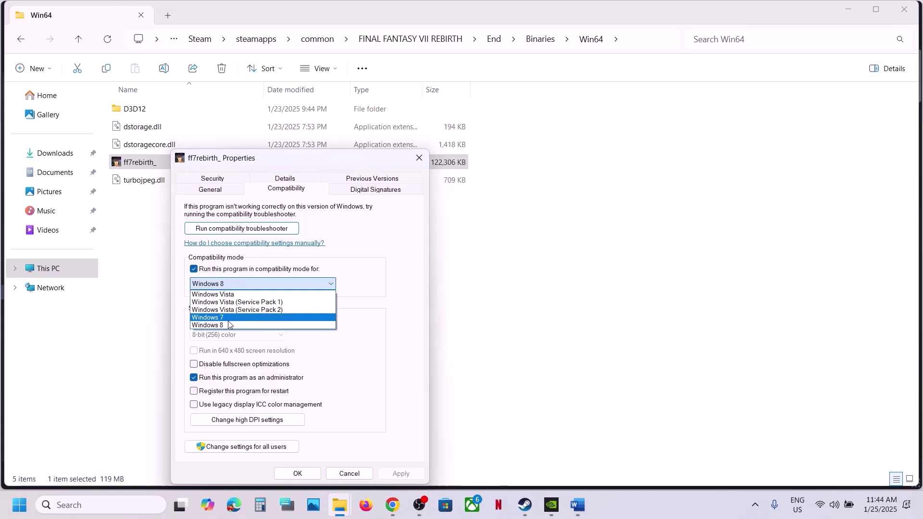
click(229, 323)
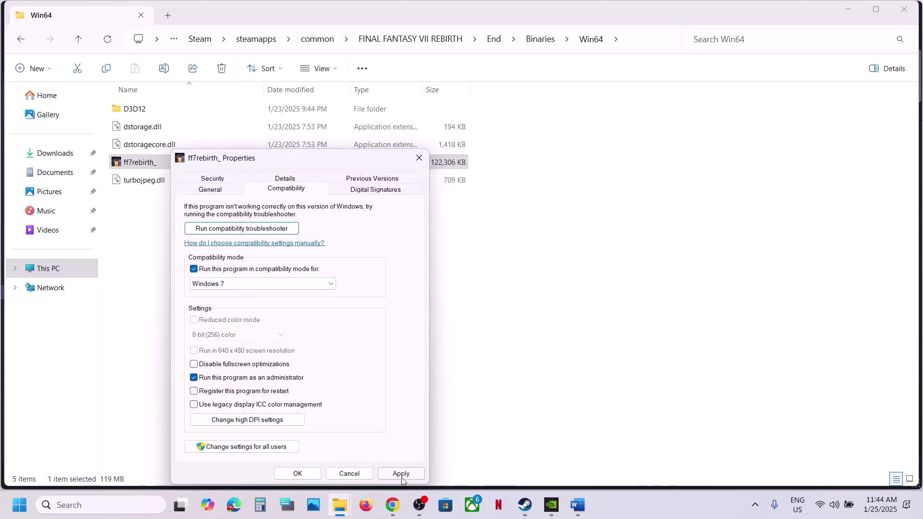
click(402, 475)
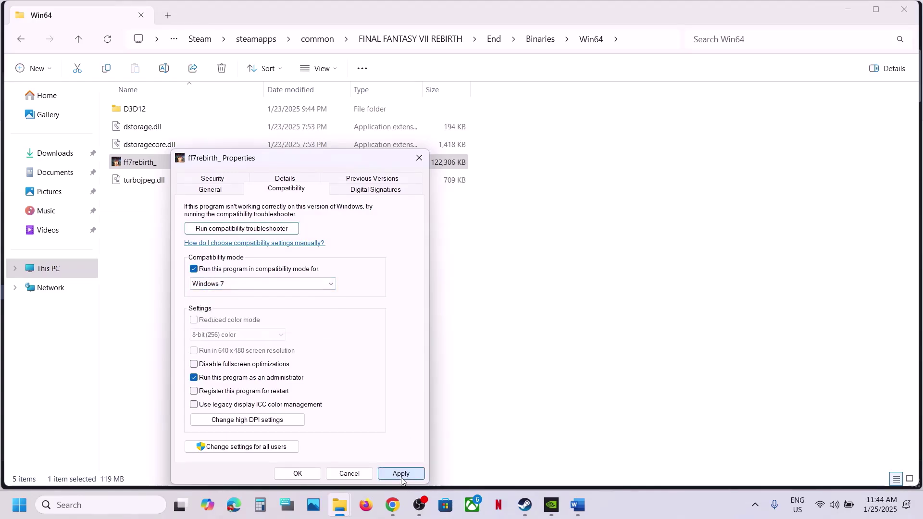
click(195, 365)
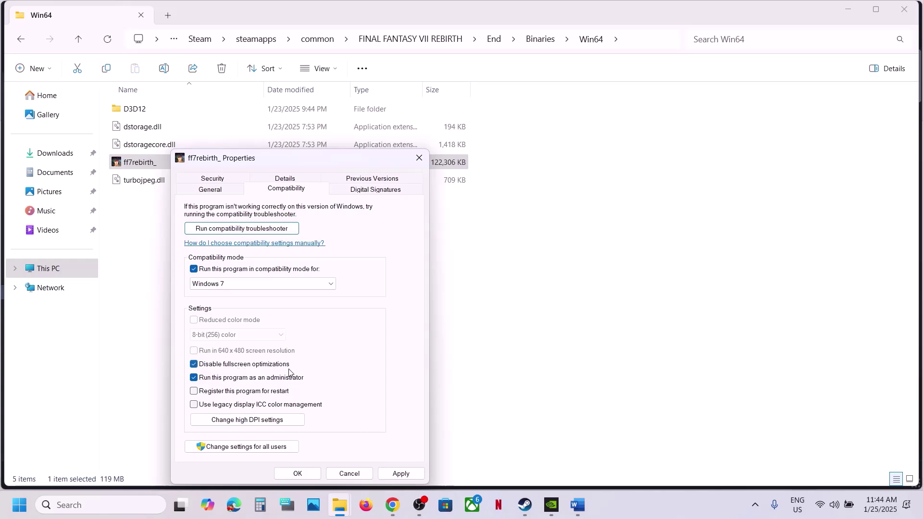
click(397, 474)
Turn off compatibility mode, disabled fullscreen optimizations and administrator mode for ff7rebirth_, and save the properties.
click(194, 269)
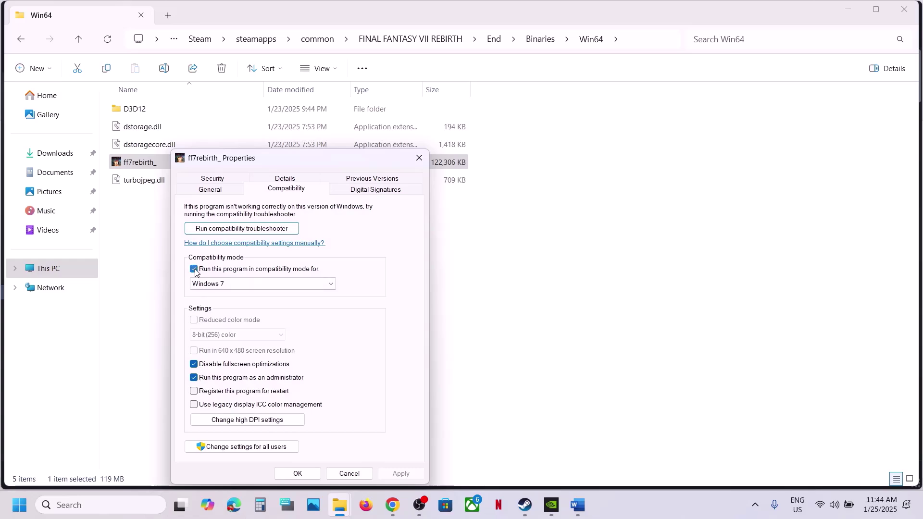
click(194, 364)
click(194, 378)
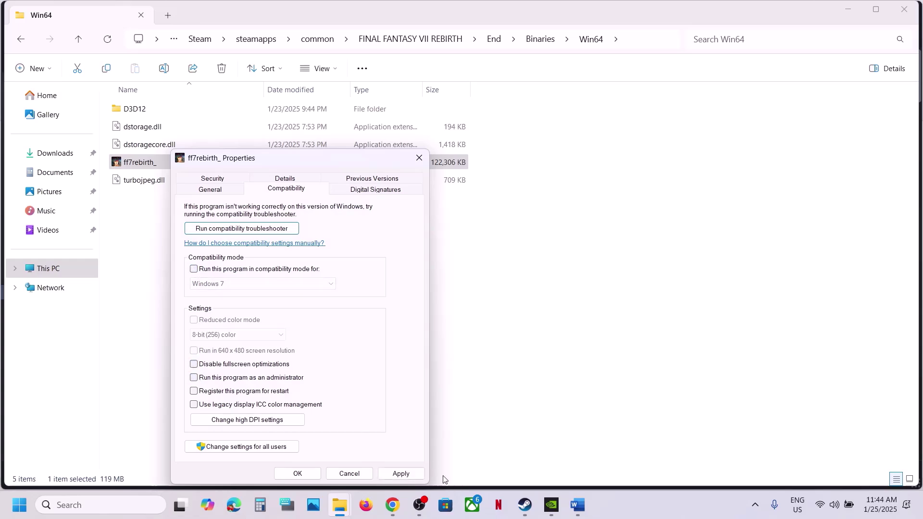
click(401, 473)
click(298, 474)
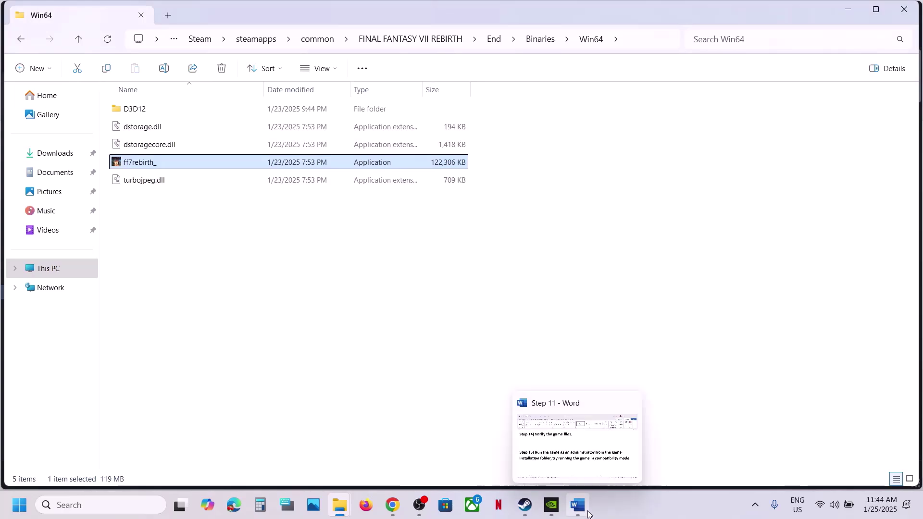
Return to the guide in Word and highlight the Step 16 advice to allow the game exe through antivirus, Windows Security and Firewall.
click(572, 503)
scroll(460, 383, down, 3)
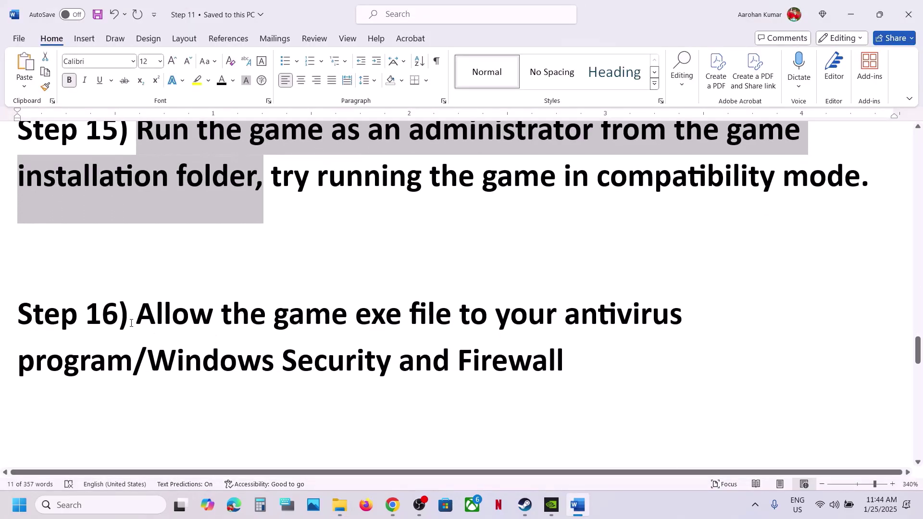
drag(147, 311, 133, 353)
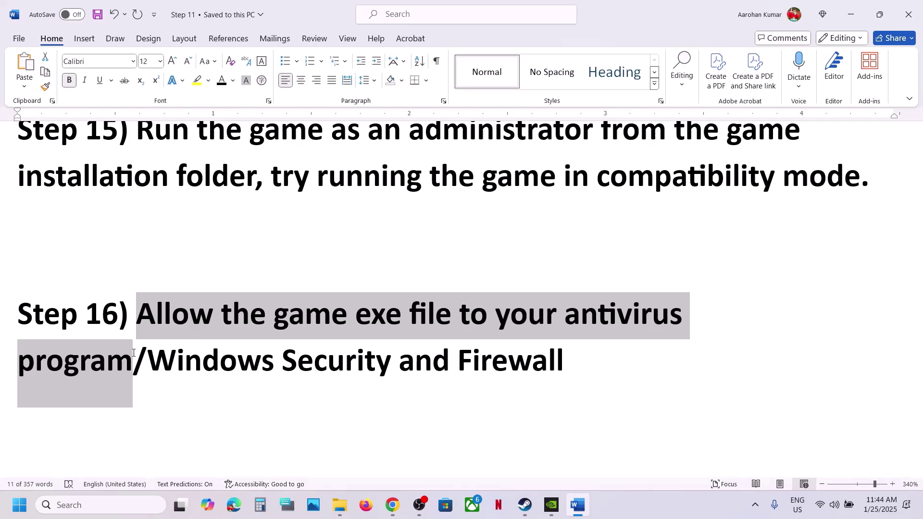
drag(133, 353, 457, 368)
From Windows Settings, open Windows Security's ransomware protection and show the apps allowed through Controlled folder access.
key(super+i)
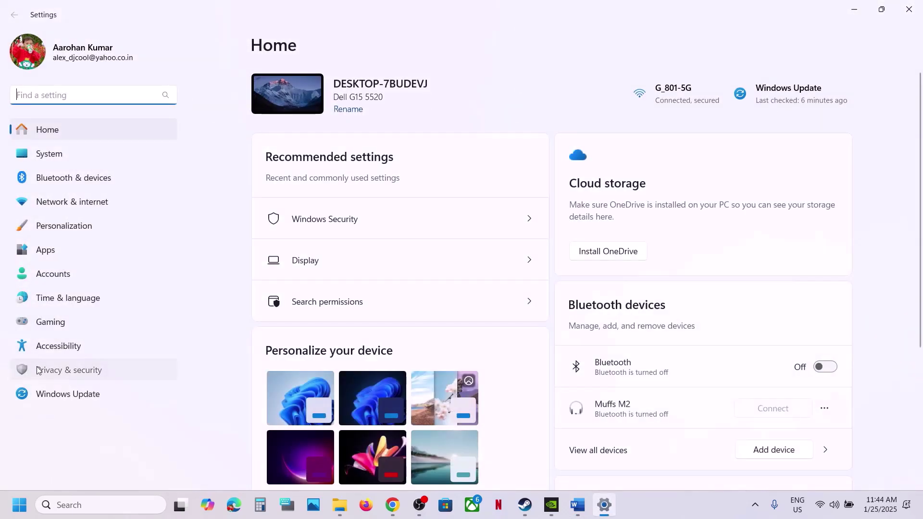
click(45, 370)
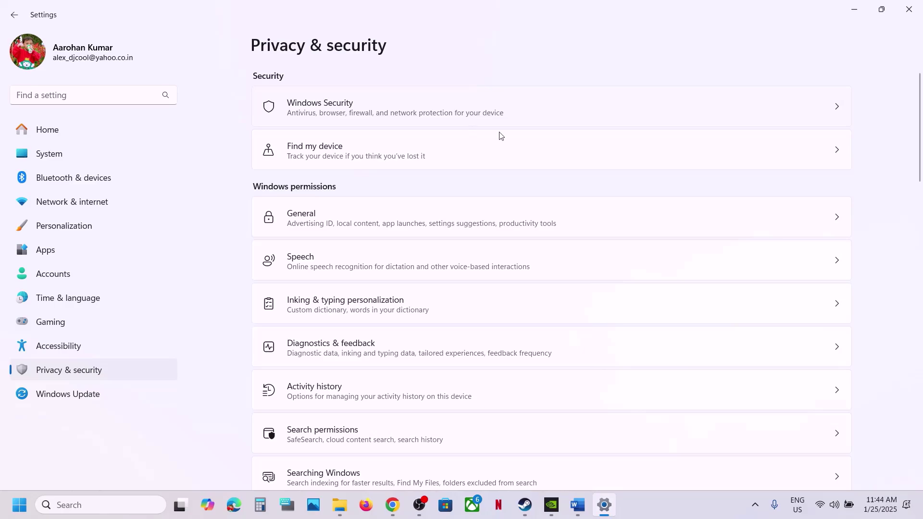
click(406, 107)
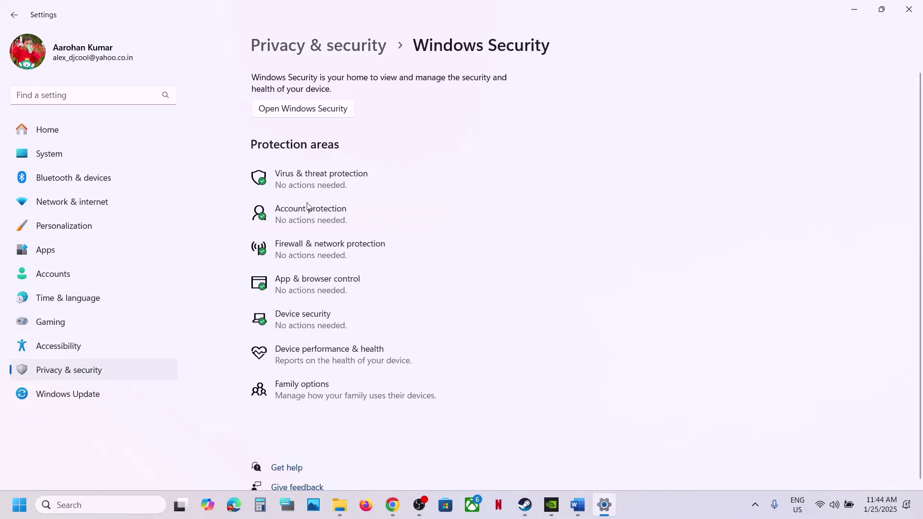
click(297, 184)
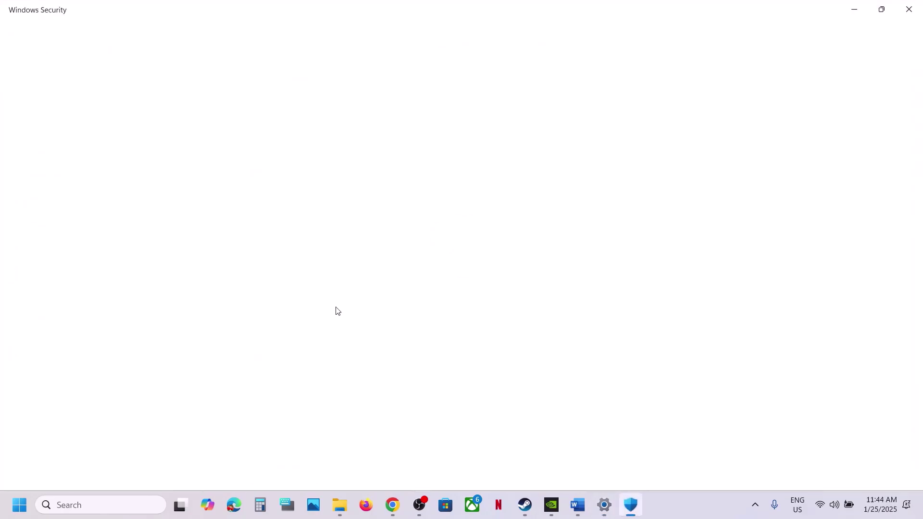
scroll(337, 310, down, 5)
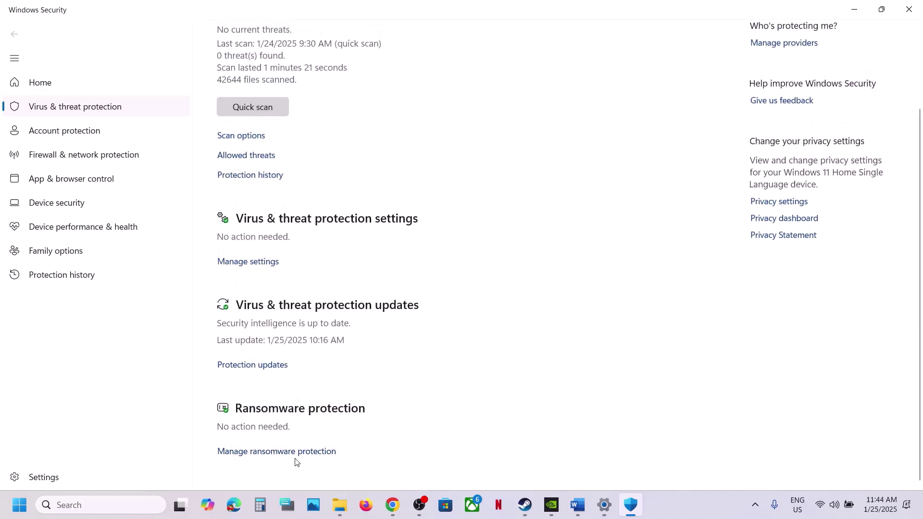
click(279, 452)
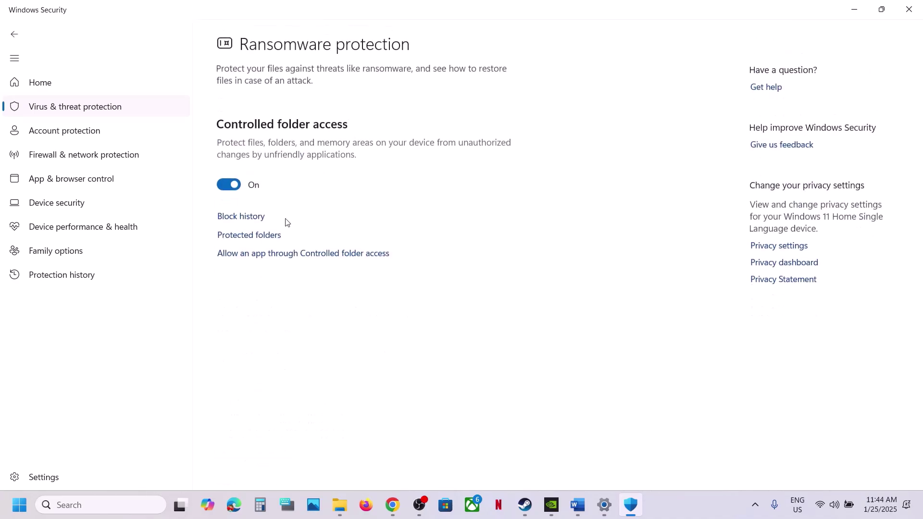
click(294, 254)
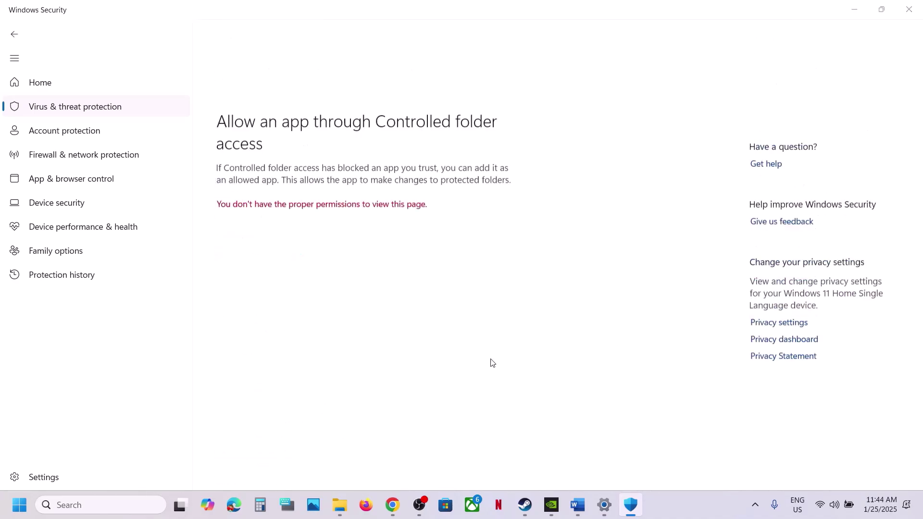
Add ff7rebirth from the FINAL FANTASY VII REBIRTH folder in steamapps\common as an allowed app for Controlled folder access.
scroll(299, 120, down, 2)
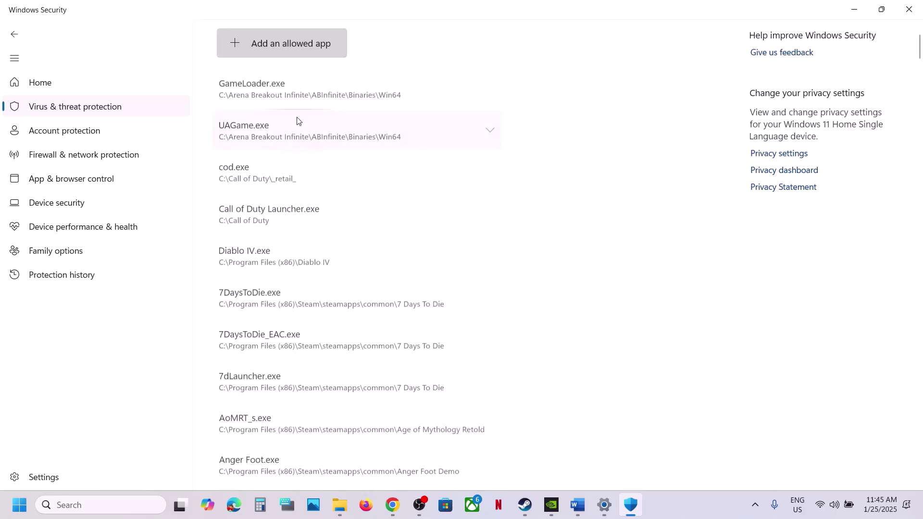
click(301, 45)
click(302, 90)
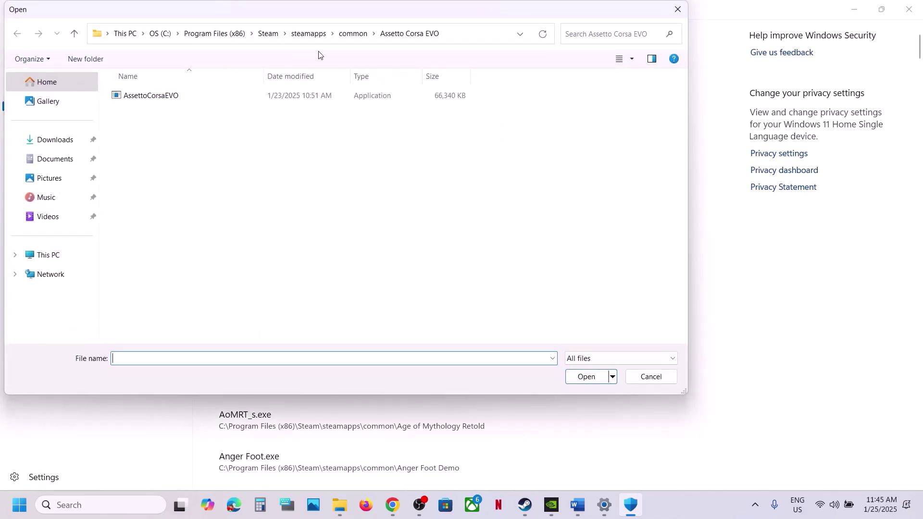
click(347, 35)
double_click(160, 130)
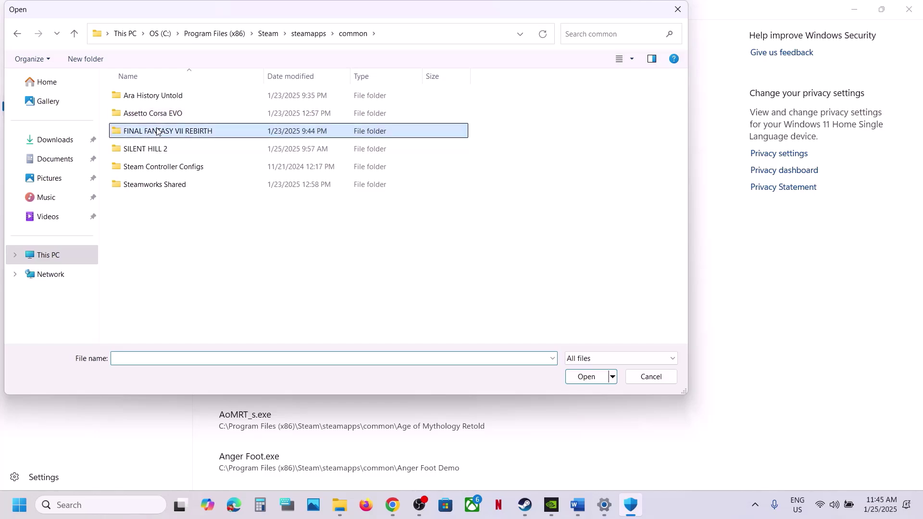
click(143, 134)
click(608, 375)
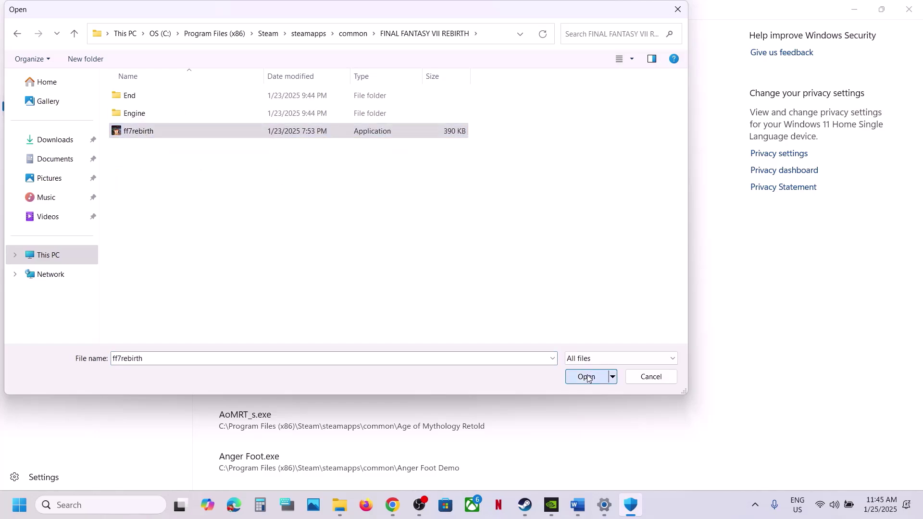
Add ff7rebirth_ from the game's End\Binaries\Win64 folder as another allowed app for Controlled folder access.
click(282, 50)
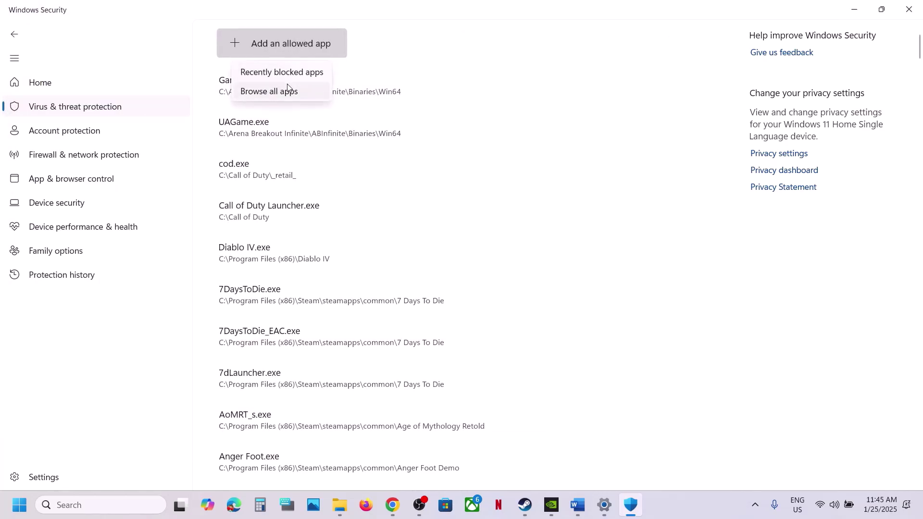
click(269, 88)
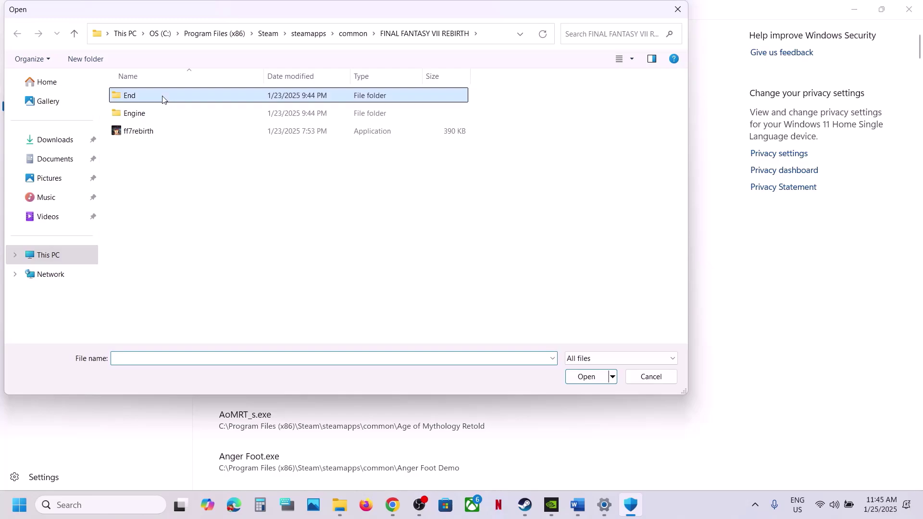
double_click(163, 96)
double_click(163, 96)
double_click(162, 96)
click(178, 116)
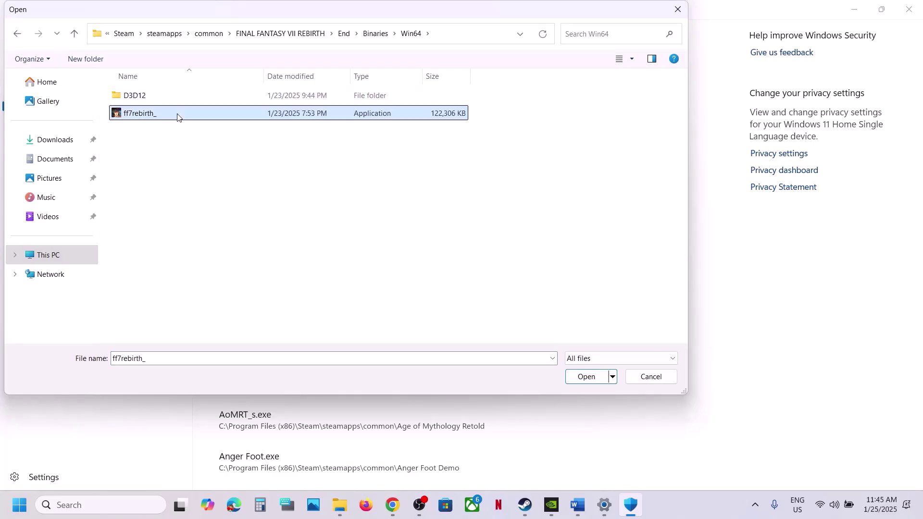
click(586, 376)
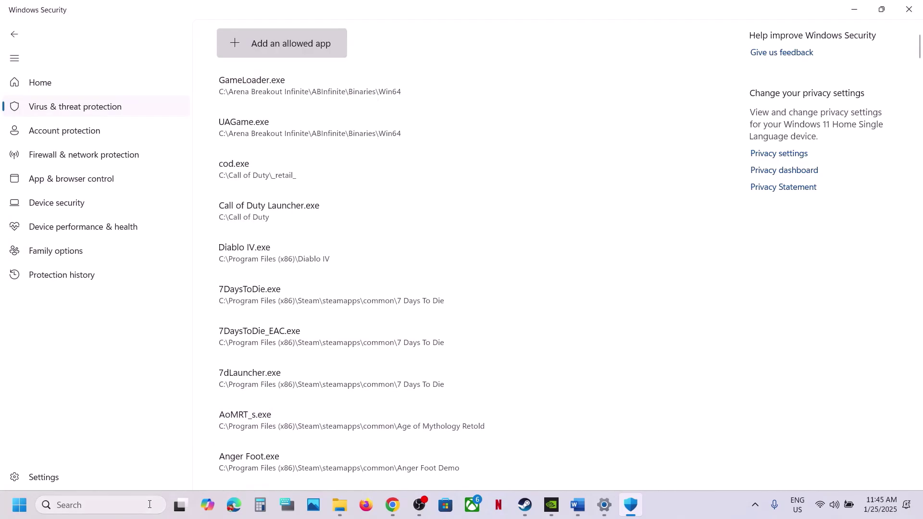
Switch to Control Panel and open the list of apps allowed through Windows Defender Firewall under System and Security.
click(151, 506)
text(control)
key(Return)
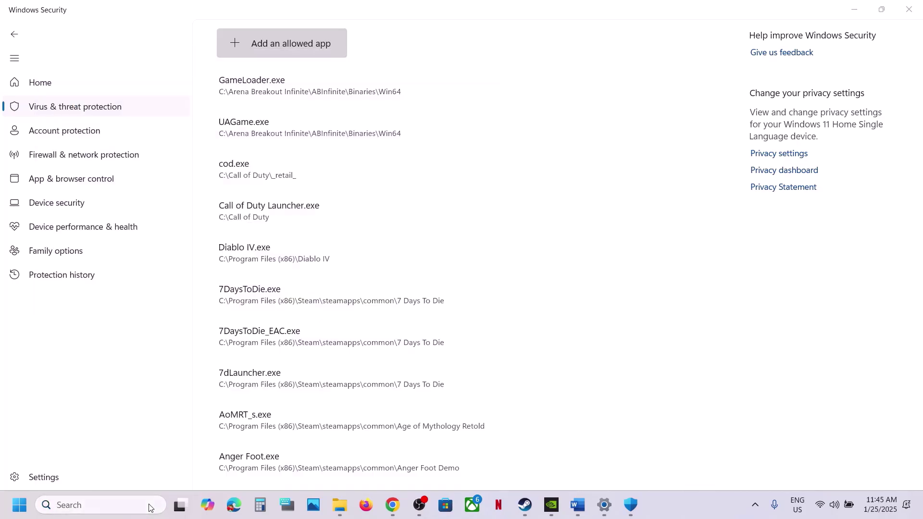
click(330, 96)
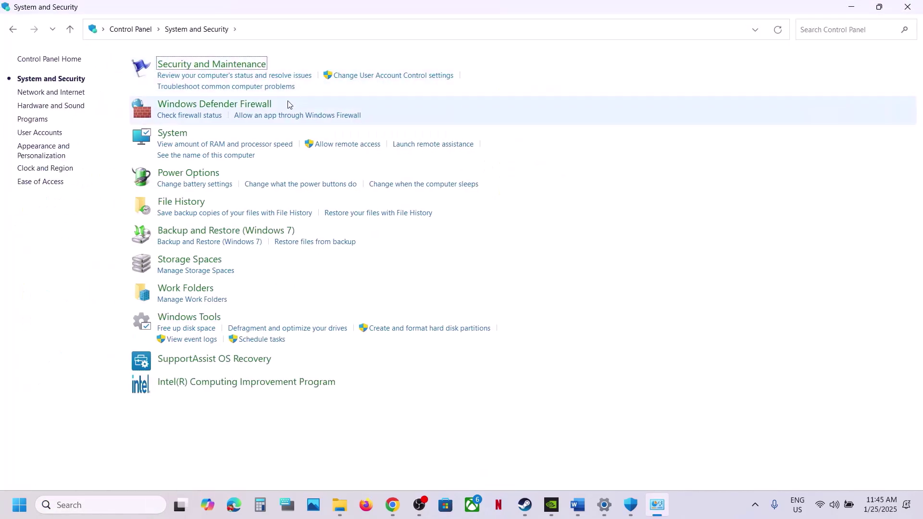
click(165, 101)
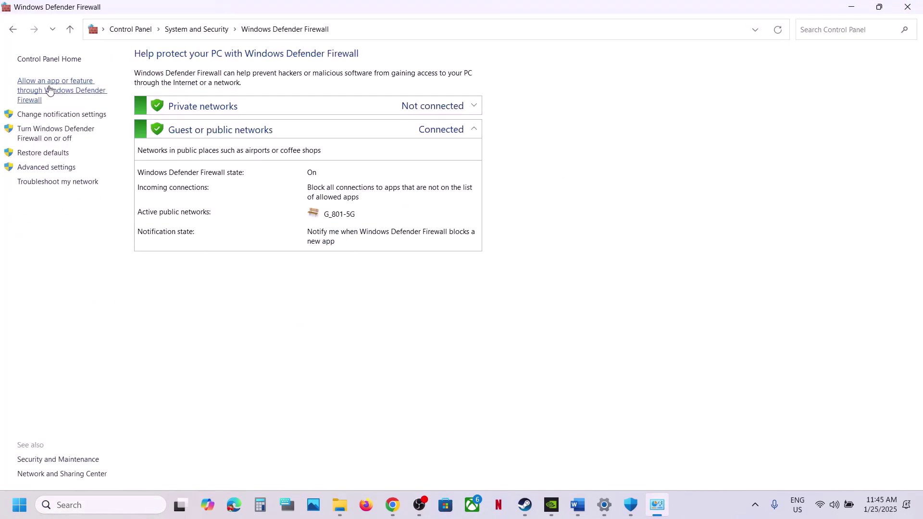
click(60, 92)
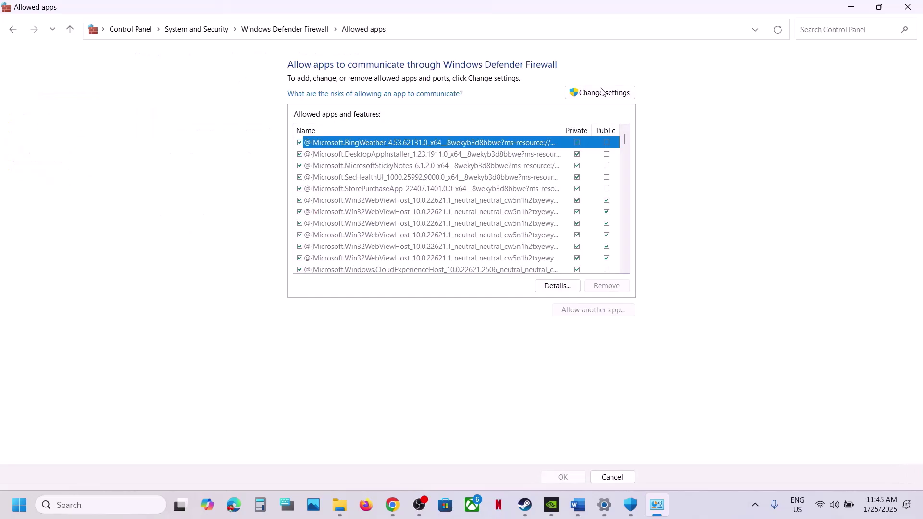
Unlock the firewall's allowed apps list and try to add ff7rebirth from the FINAL FANTASY VII REBIRTH folder in steamapps\common.
click(597, 94)
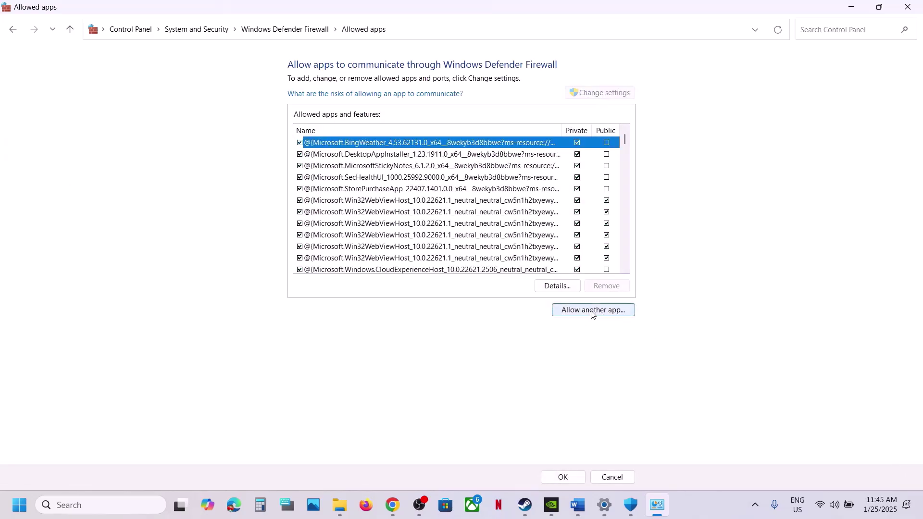
click(594, 311)
click(542, 308)
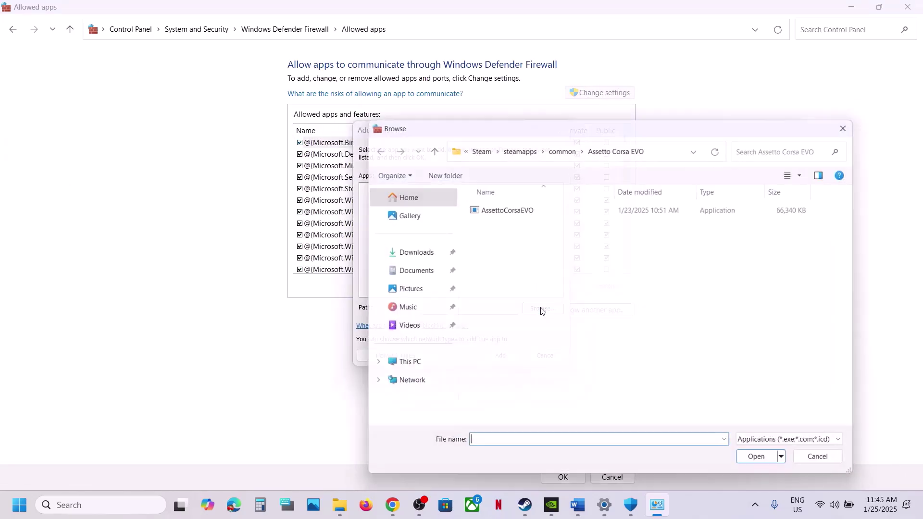
click(548, 146)
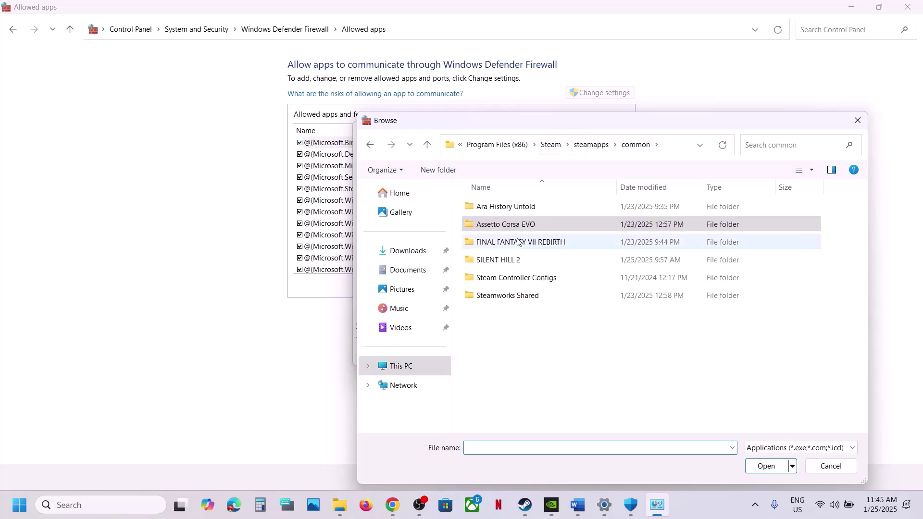
double_click(511, 241)
click(491, 243)
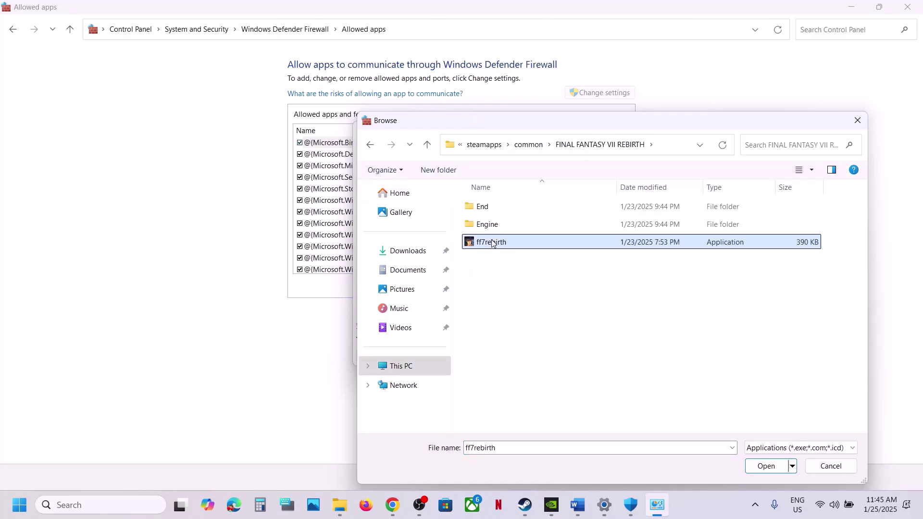
click(769, 465)
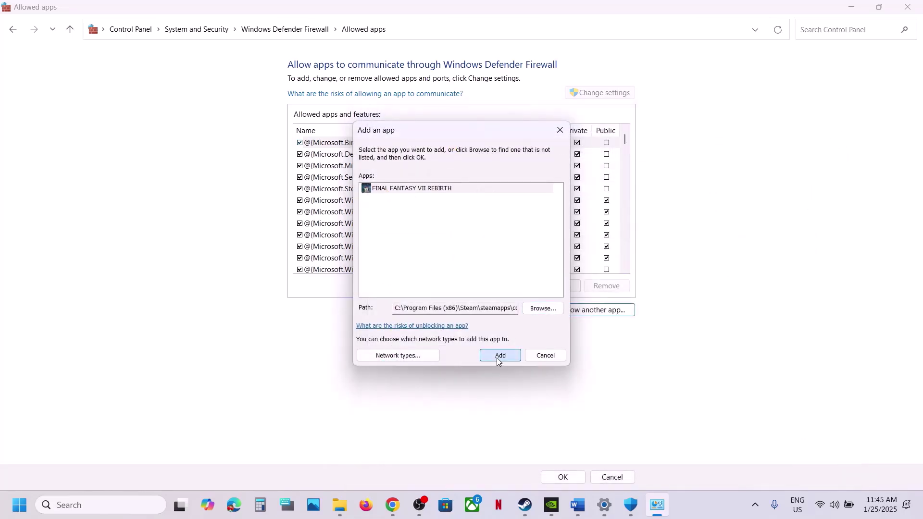
click(498, 358)
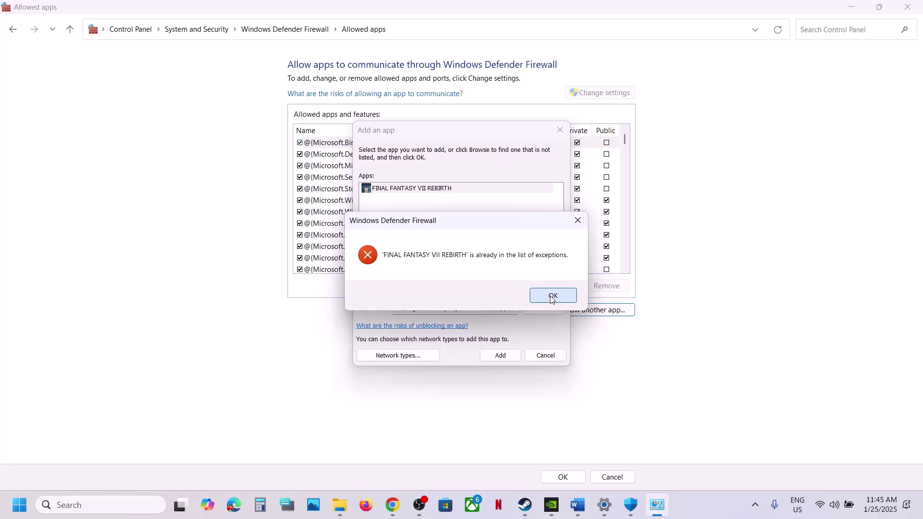
click(533, 298)
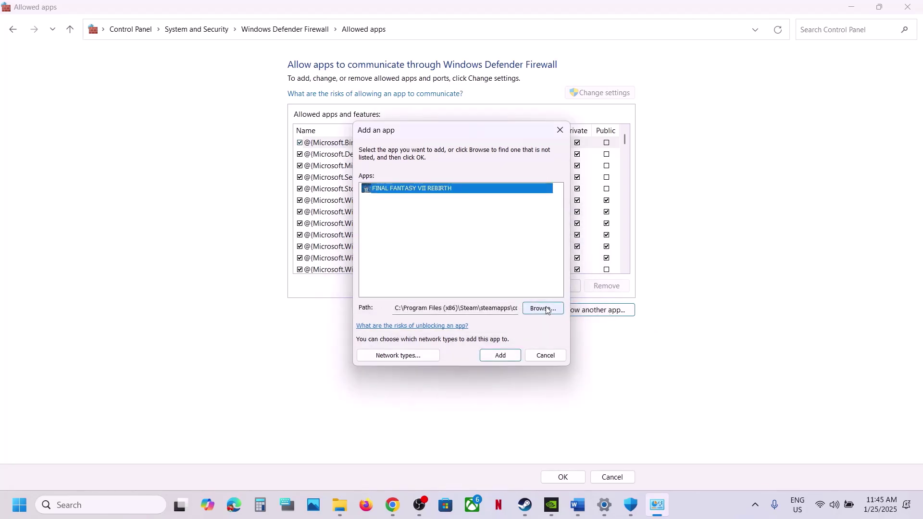
Add ff7rebirth_ from the game's End\Binaries\Win64 folder to the firewall's allowed apps and select the first FINAL FANTASY VII REBIRTH entry.
click(546, 312)
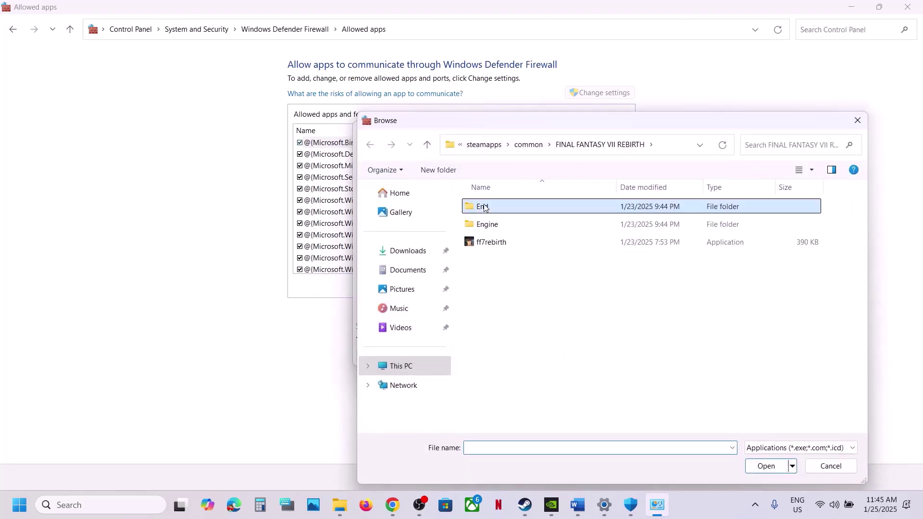
double_click(485, 207)
double_click(486, 208)
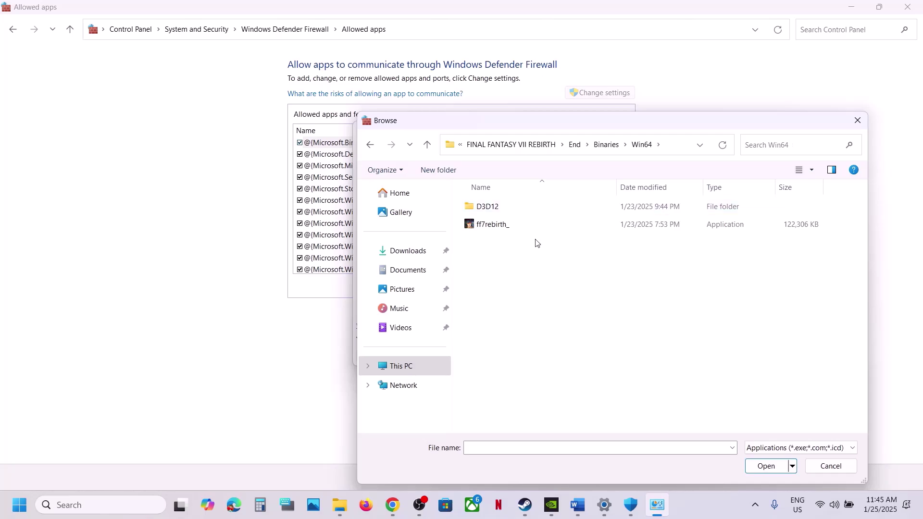
click(518, 226)
click(793, 470)
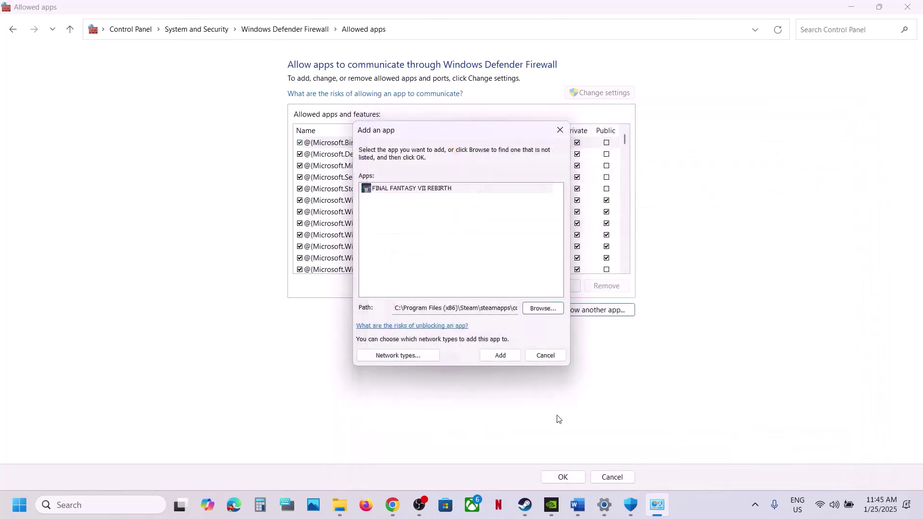
click(500, 357)
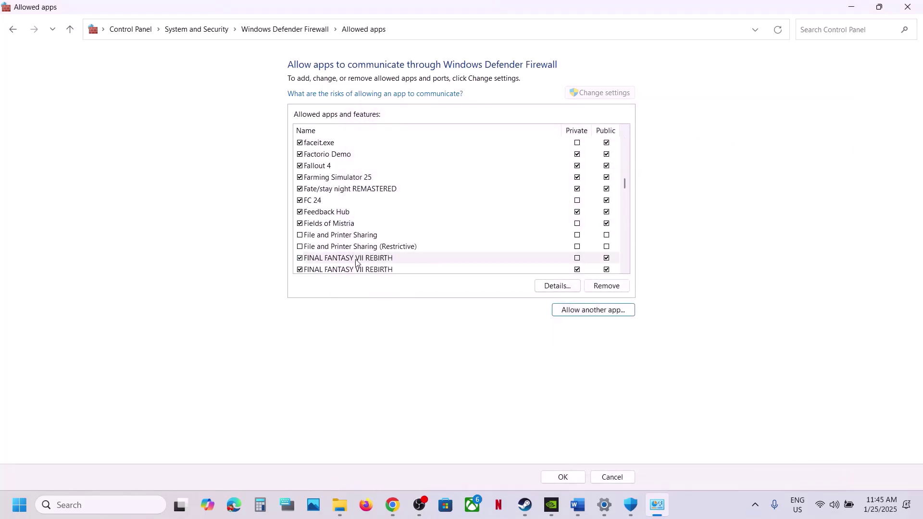
click(359, 261)
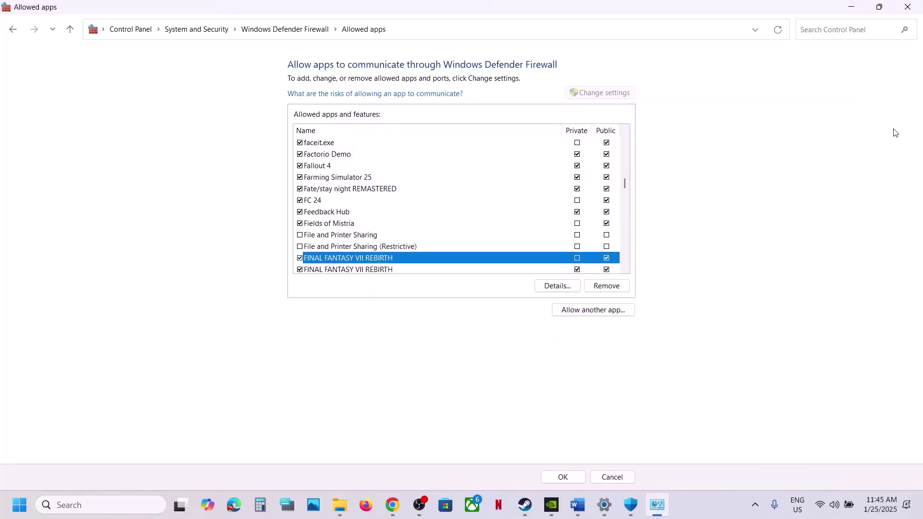
Close the Allowed apps, Windows Security and Settings windows to return to the Word guide.
click(908, 7)
click(908, 7)
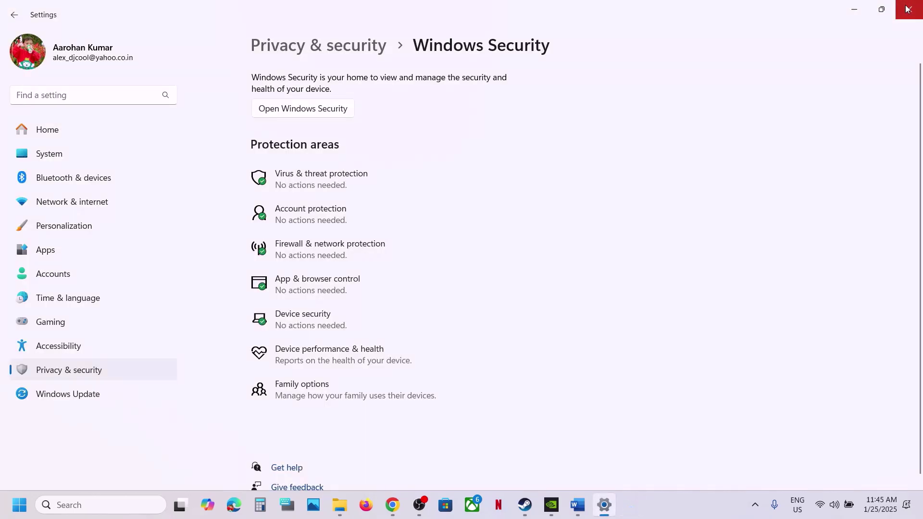
click(908, 7)
Read Step 17 of the guide about disconnecting extra USB devices, controllers and monitors, closing third-party services, and disabling Steam Overlay.
scroll(487, 304, down, 4)
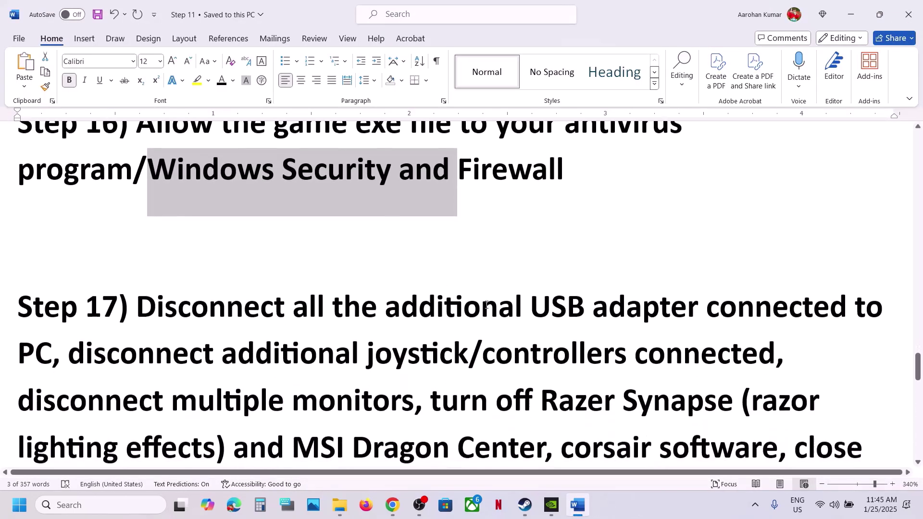
scroll(486, 304, down, 1)
drag(141, 244, 504, 261)
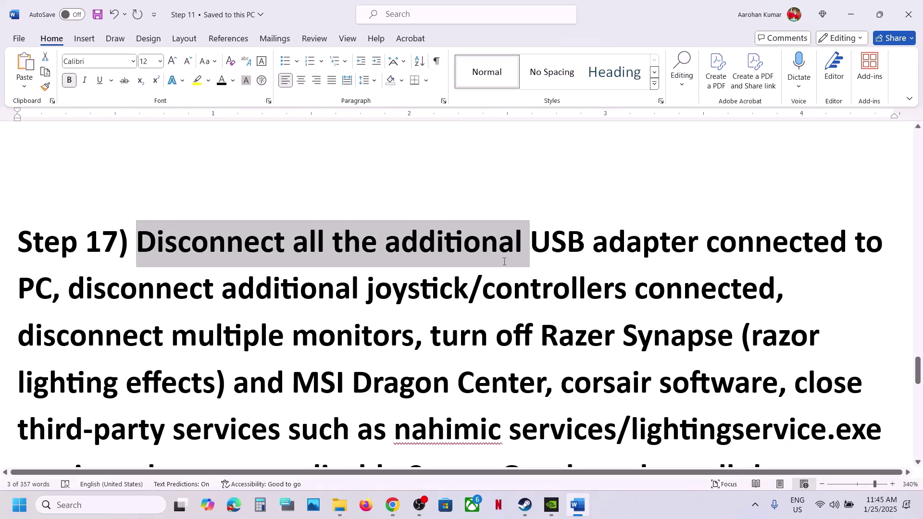
drag(504, 261, 722, 302)
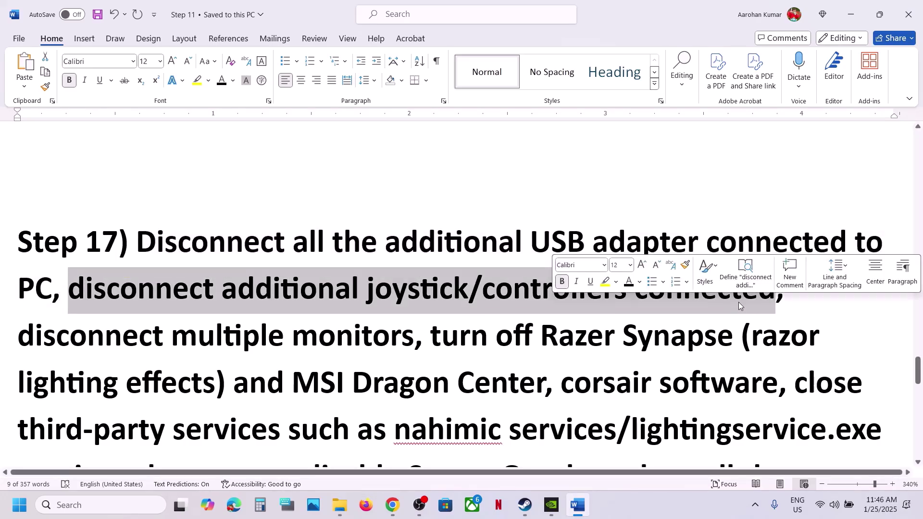
scroll(331, 295, down, 2)
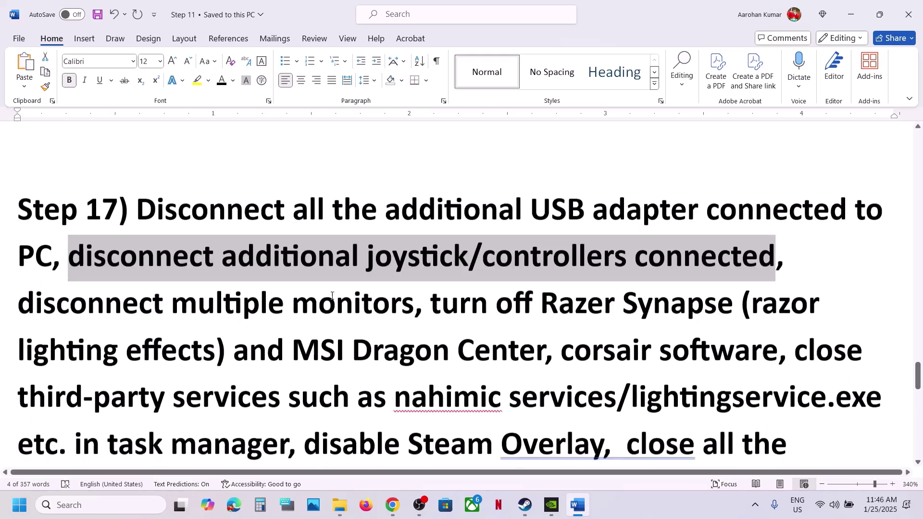
drag(34, 251, 286, 394)
scroll(282, 397, down, 4)
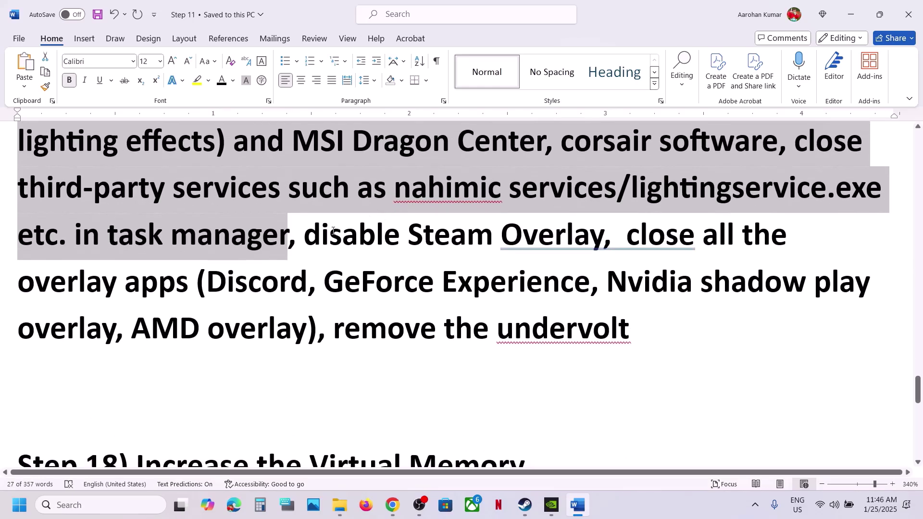
drag(319, 236, 602, 238)
Switch to Steam and disable the Steam Overlay while in-game in FINAL FANTASY VII REBIRTH's properties.
click(525, 505)
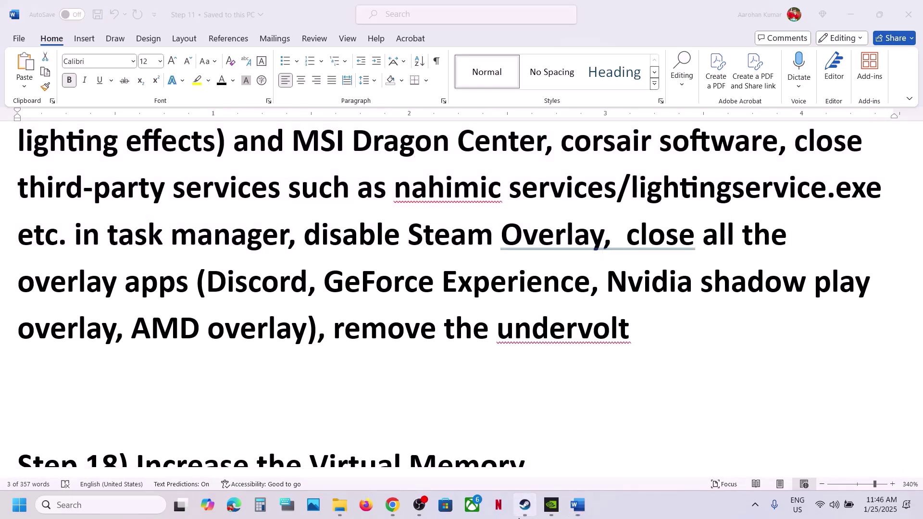
right_click(122, 291)
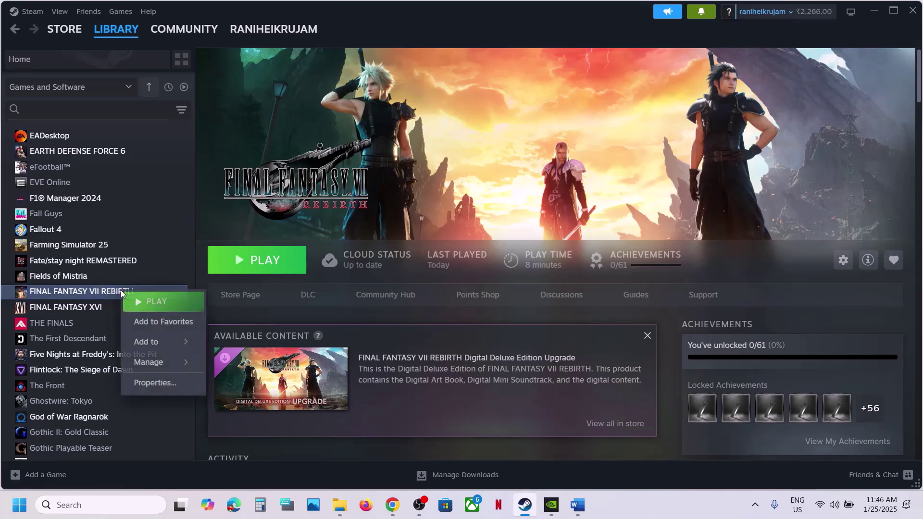
click(155, 383)
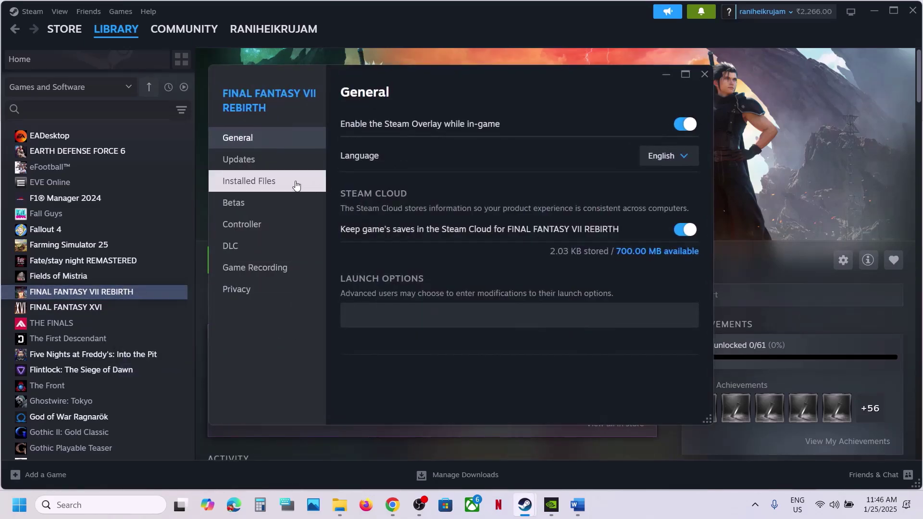
click(688, 128)
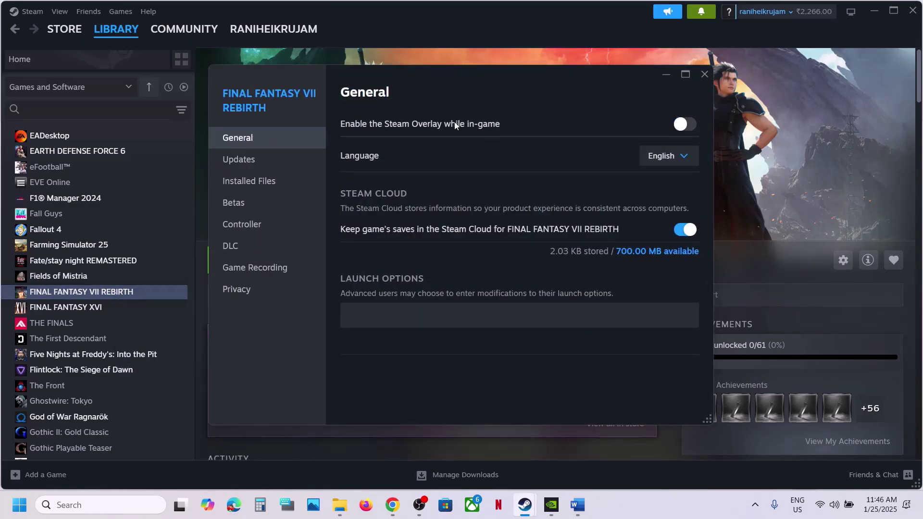
click(699, 77)
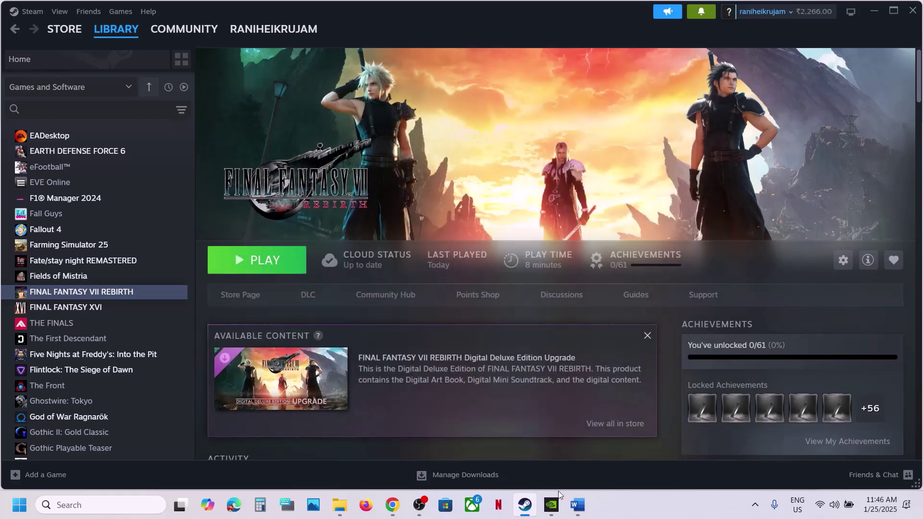
Return to the Word guide and read Step 17's advice on overlay apps and undervolting, plus Step 18 on increasing virtual memory.
click(577, 505)
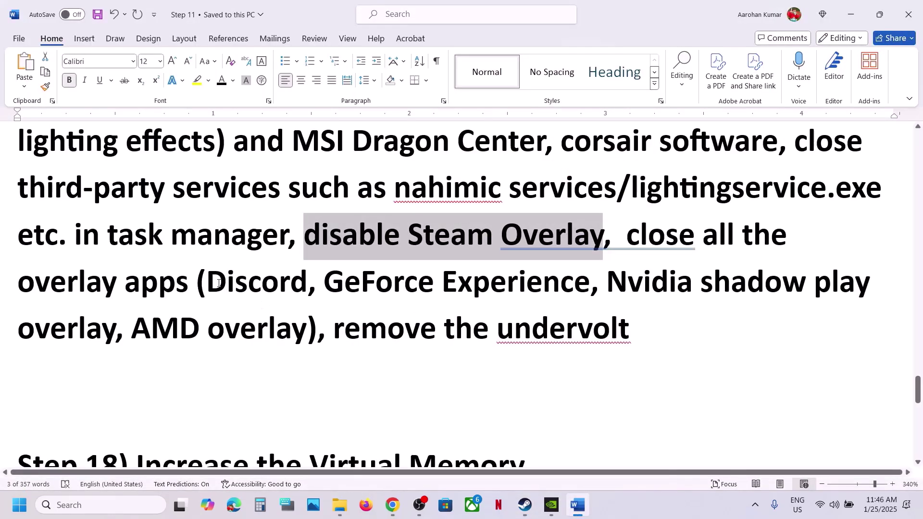
drag(205, 277, 575, 289)
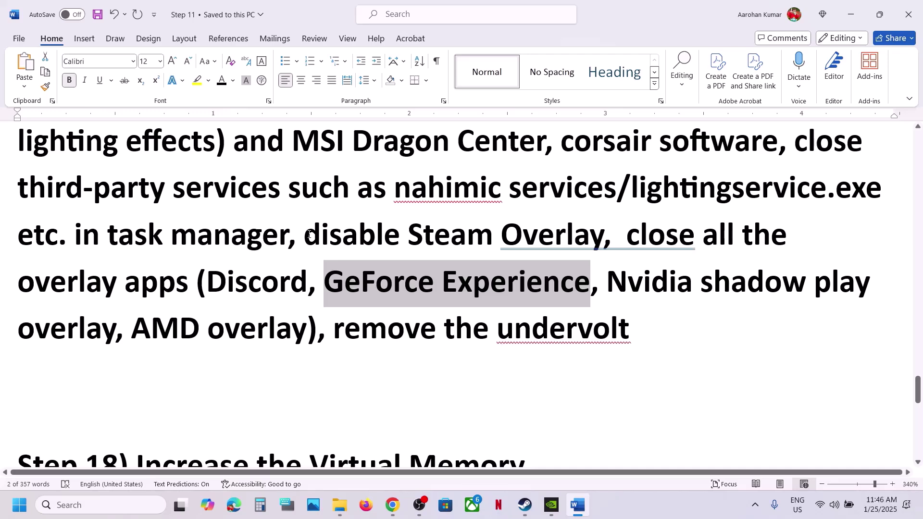
drag(629, 233, 561, 339)
click(561, 339)
right_click(561, 339)
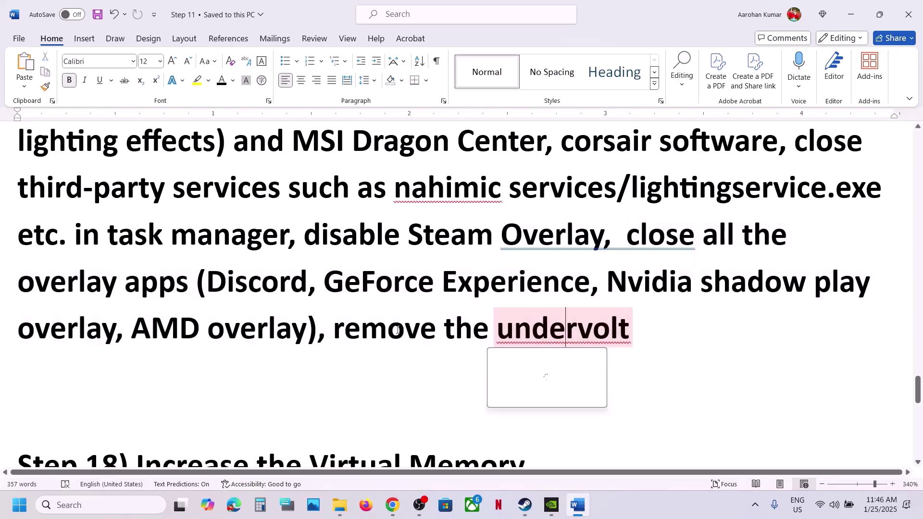
click(348, 329)
drag(348, 328, 680, 324)
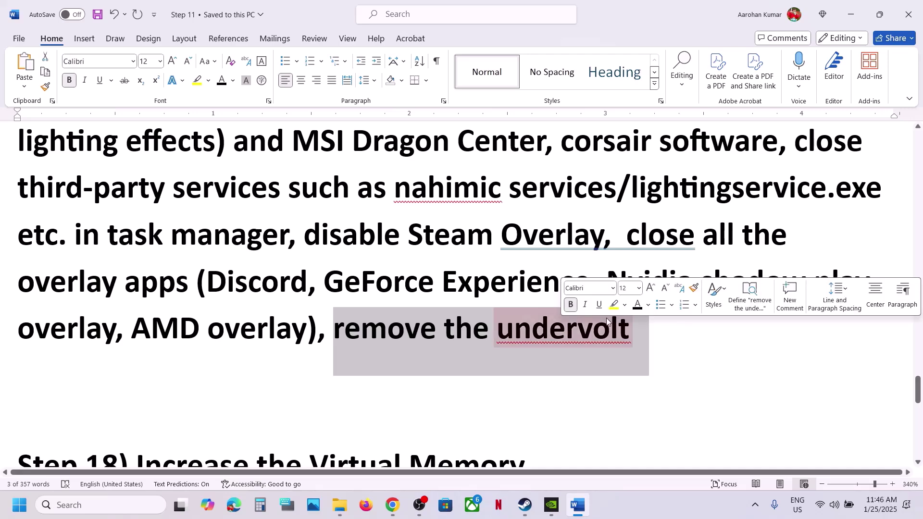
click(256, 331)
scroll(256, 335, down, 1)
scroll(255, 334, down, 1)
drag(159, 335, 534, 337)
click(635, 511)
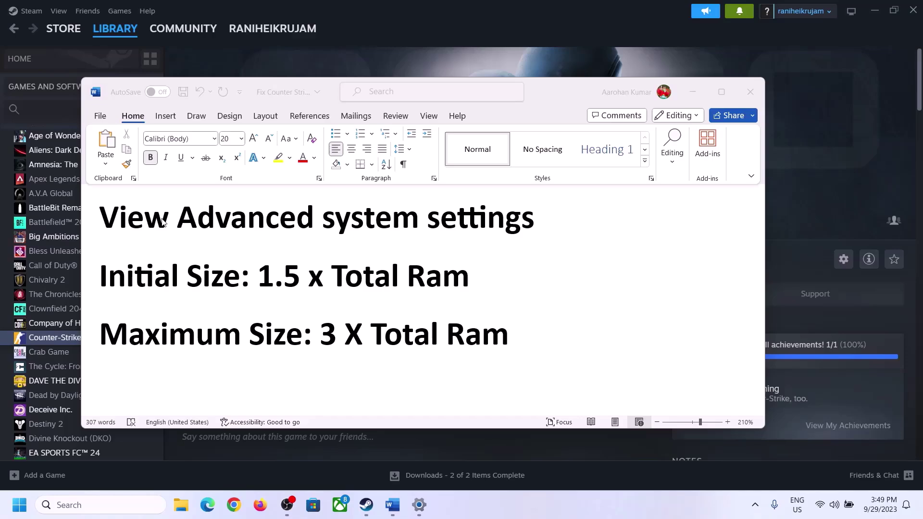
Copy "View Advanced system settings" from the document, search Windows for it, and open the matching Control Panel result.
click(112, 222)
drag(110, 221, 513, 228)
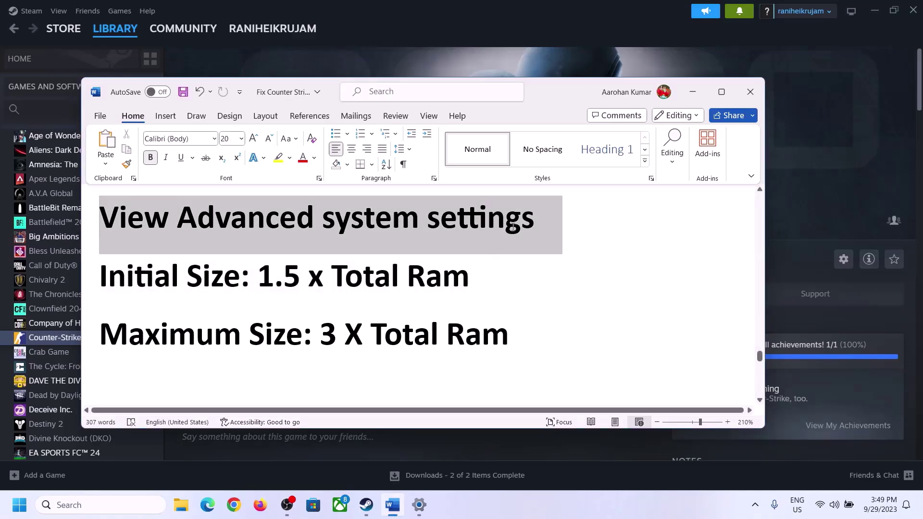
key(ctrl+c)
click(110, 505)
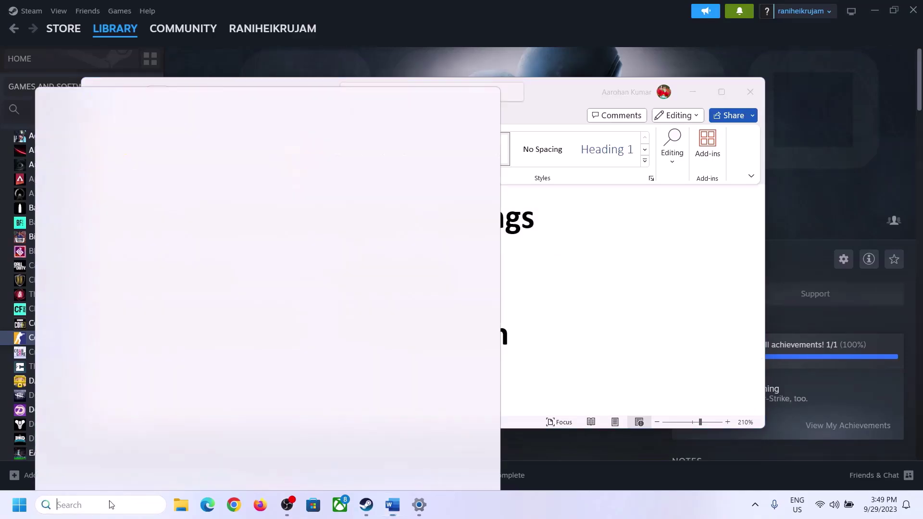
key(ctrl+v)
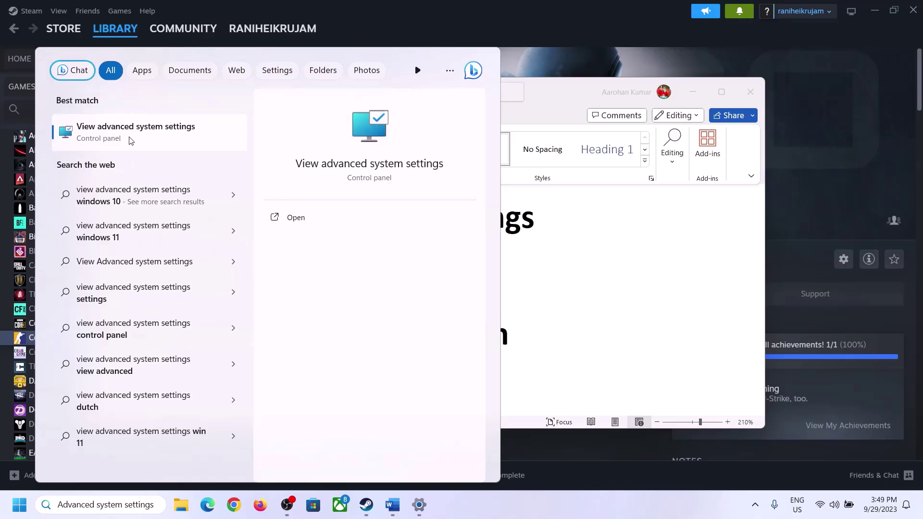
click(129, 140)
From System Properties, open the advanced Performance Options and bring up the Virtual Memory settings.
drag(192, 93, 405, 159)
click(518, 246)
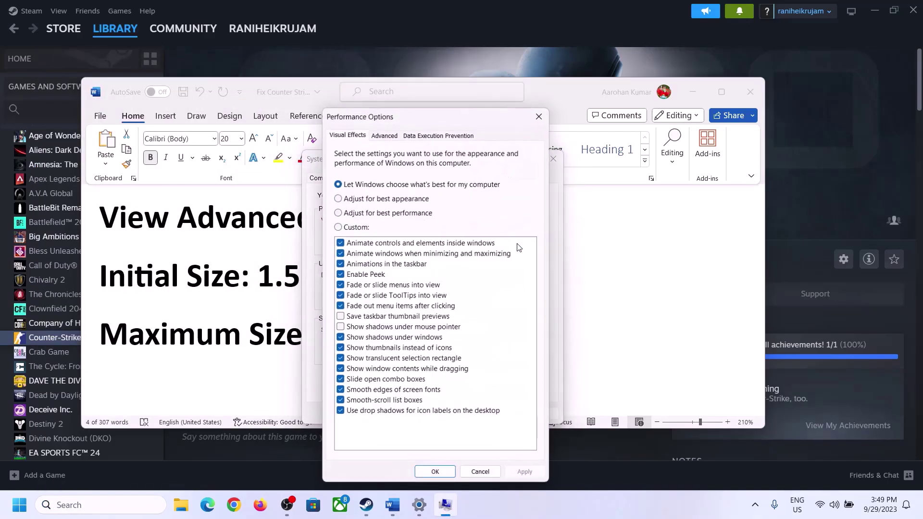
click(384, 135)
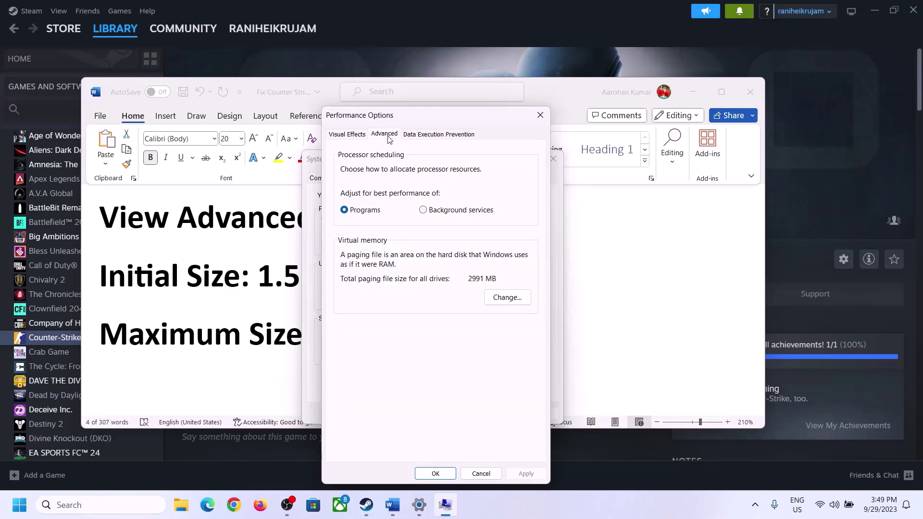
click(509, 298)
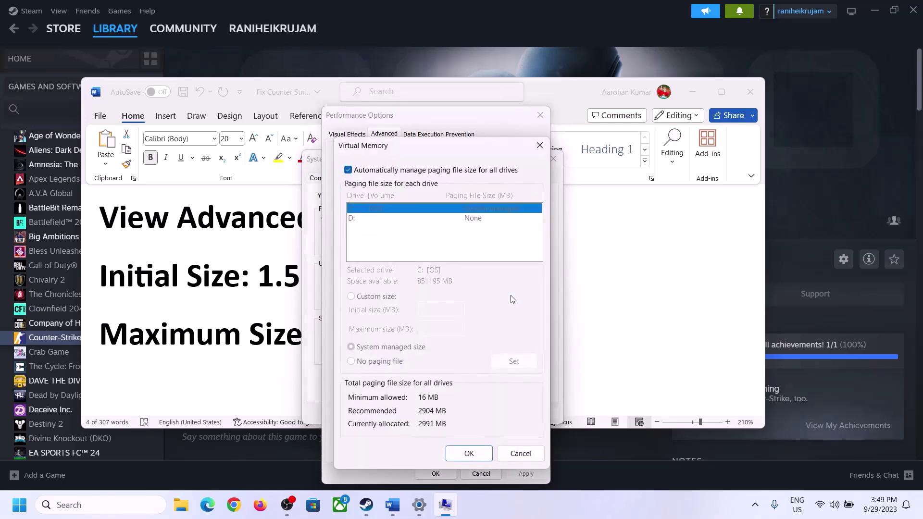